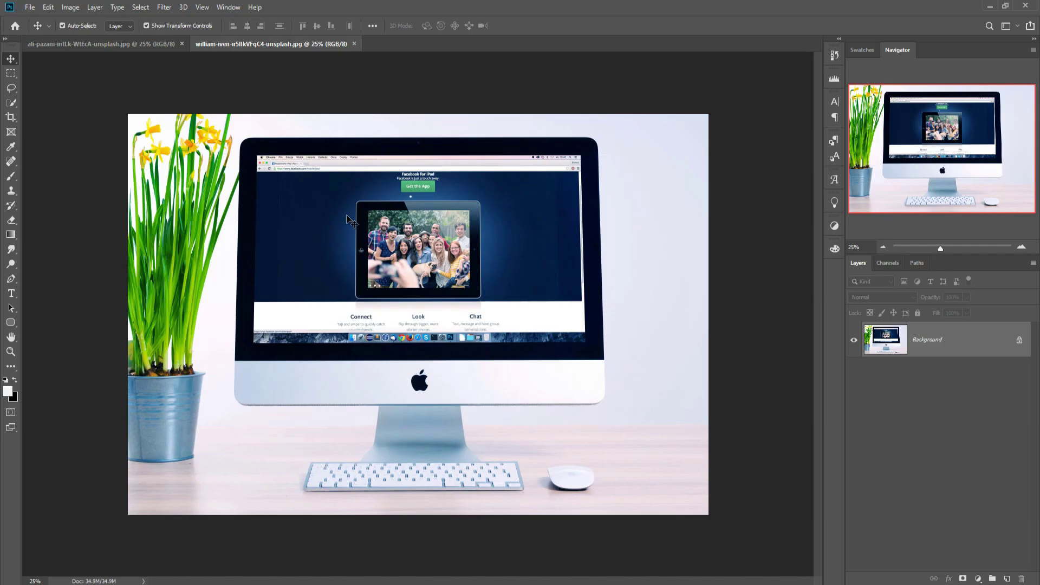
Step: Create a new 1280 x 720 pixel RGB document at 300 pixels/inch with white background contents
left_click(30, 8)
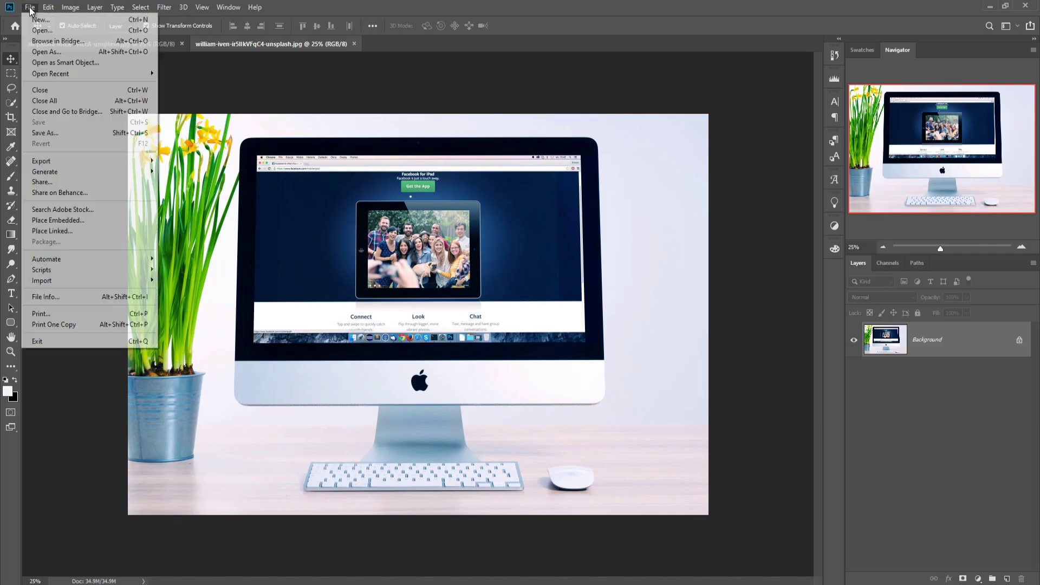
left_click(30, 7)
key("ctrl+n")
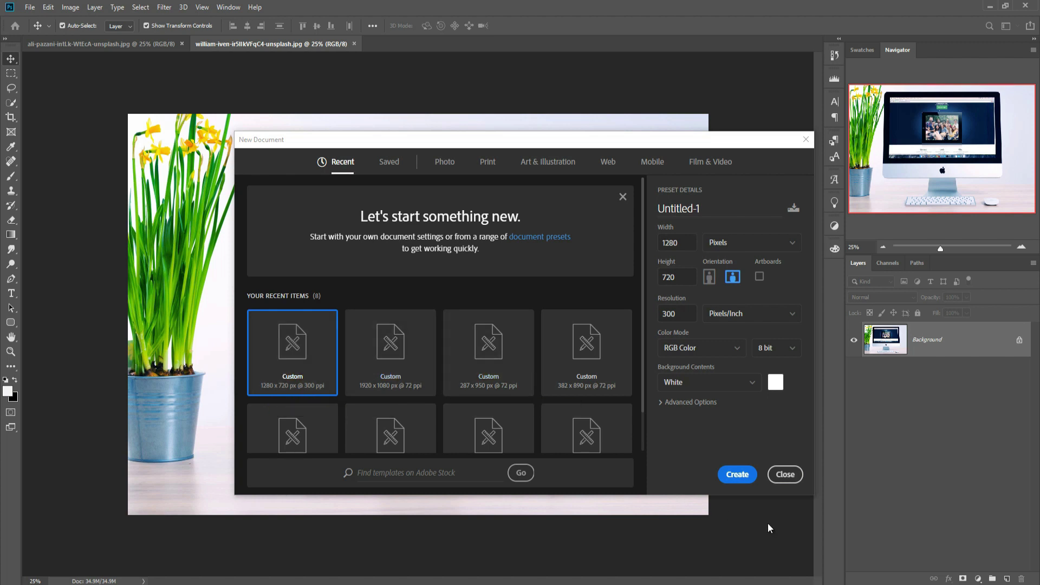
left_click(736, 474)
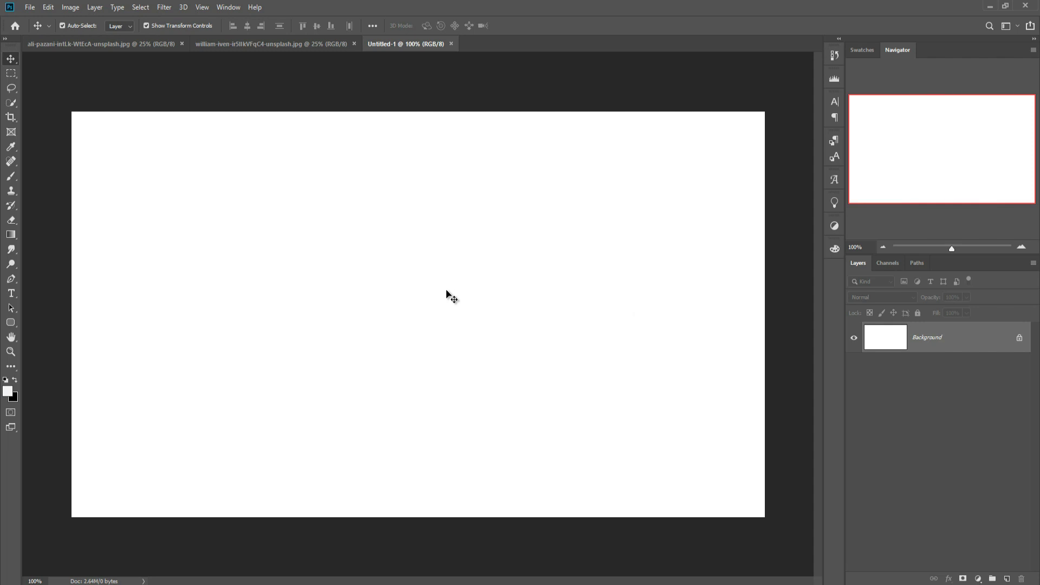
Step: Float the computer desk photo in its own window, copy it into Untitled-1 as a layer, and minimize the photo's window
left_click(247, 45)
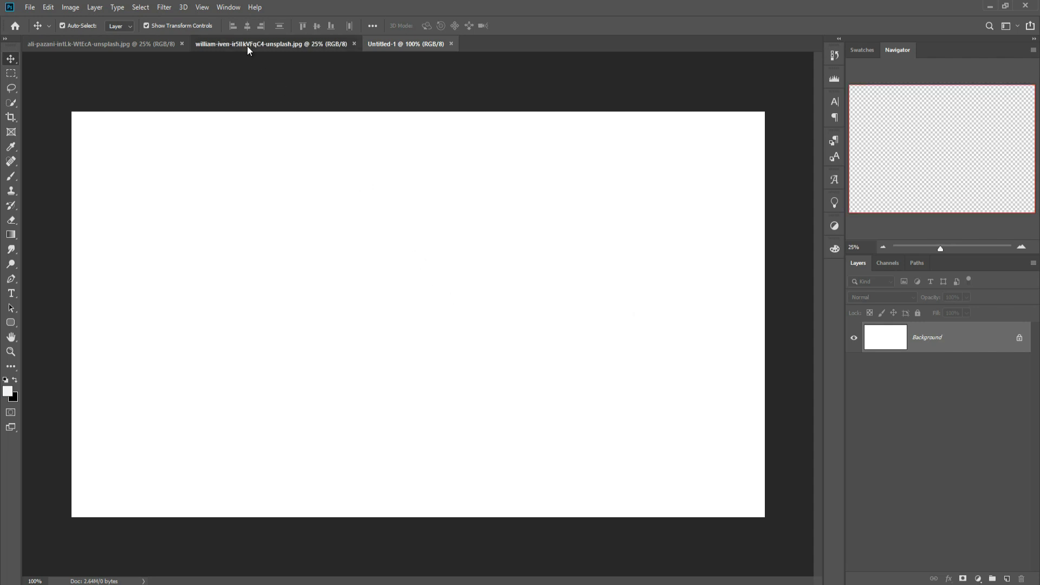
left_click_drag(261, 43, 417, 138)
left_click_drag(417, 217, 297, 228)
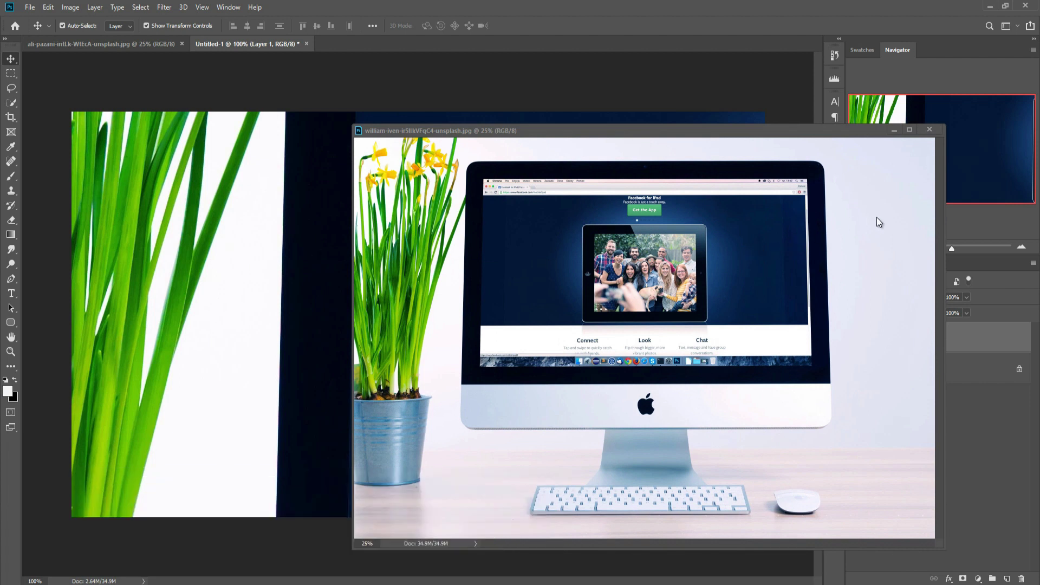
left_click(894, 130)
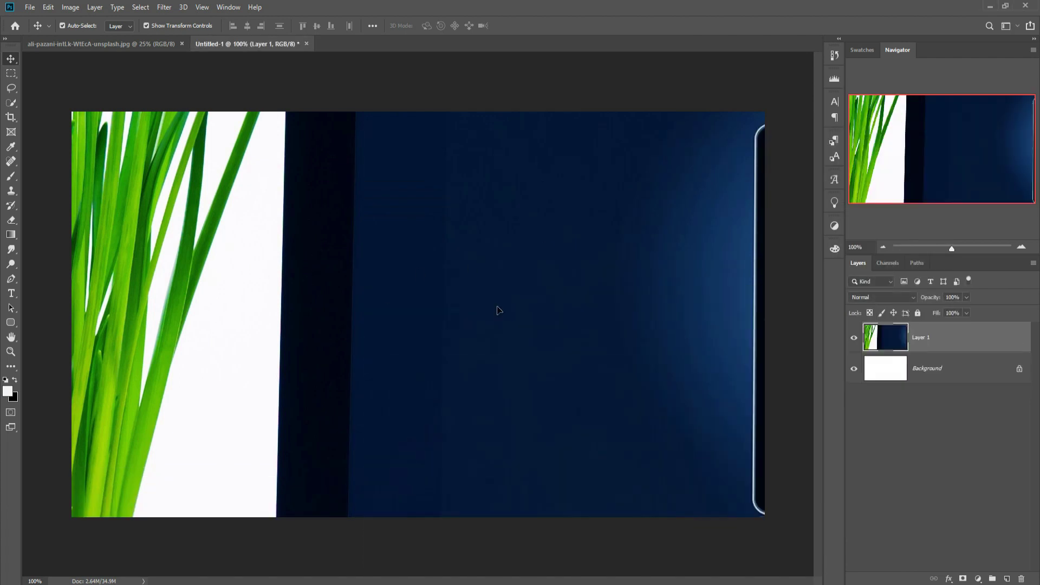
Step: Scale the computer photo layer proportionally to about 25.28% and position it so it fills the canvas height, leaving blank strips at both sides
left_click_drag(386, 294, 403, 286)
key("ctrl+t")
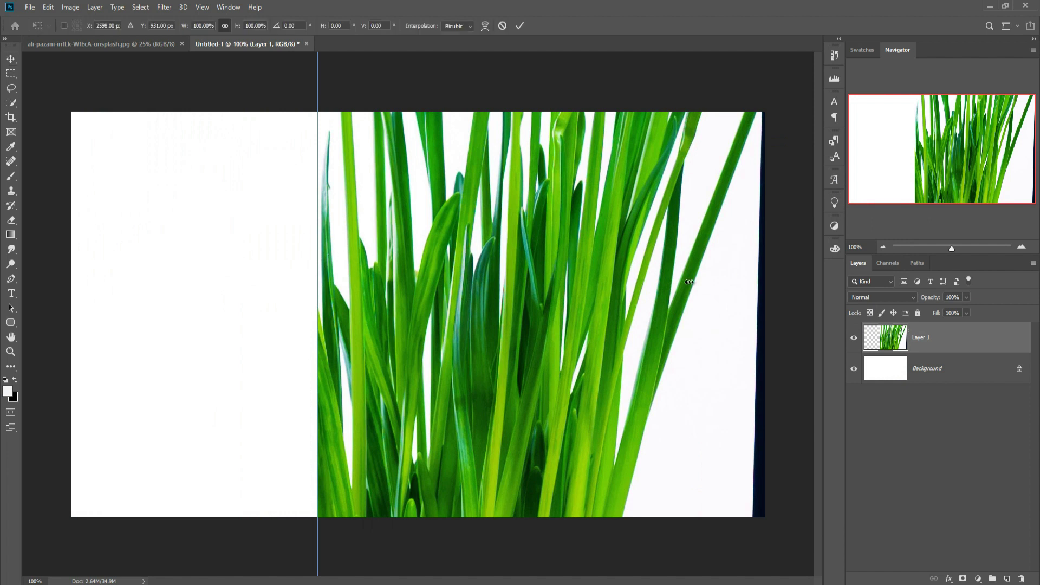
left_click_drag(493, 327, 98, 306)
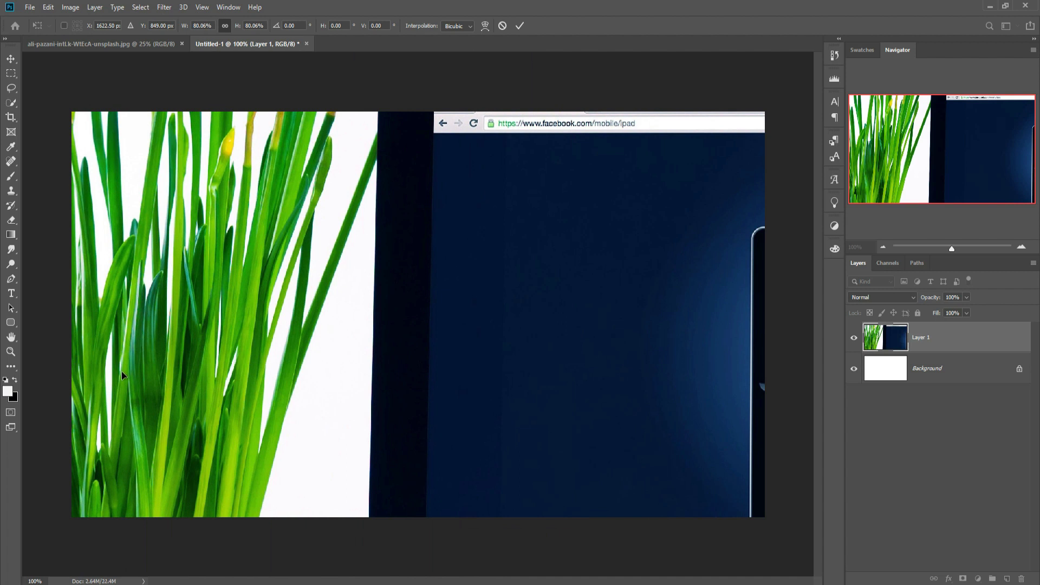
key("ctrl+0")
left_click_drag(309, 221, 569, 399)
left_click_drag(739, 489, 474, 348)
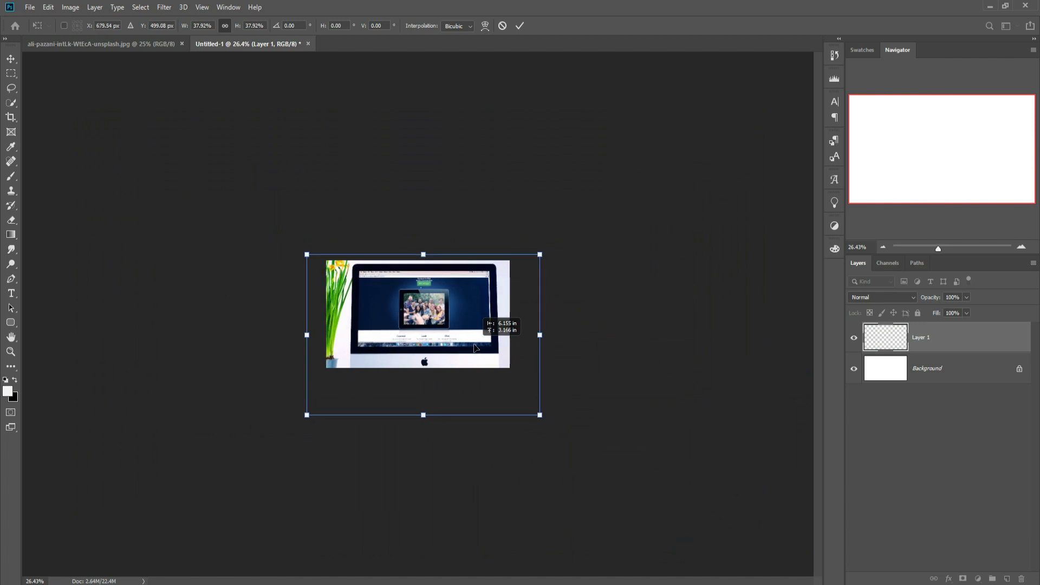
left_click_drag(543, 416, 515, 383)
left_click_drag(496, 339, 507, 336)
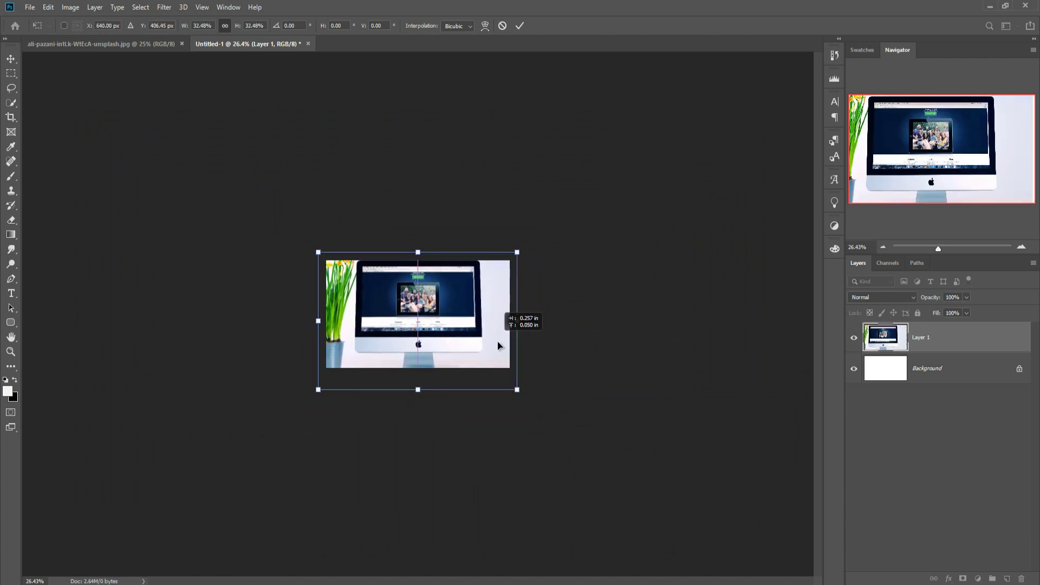
left_click_drag(417, 389, 412, 347)
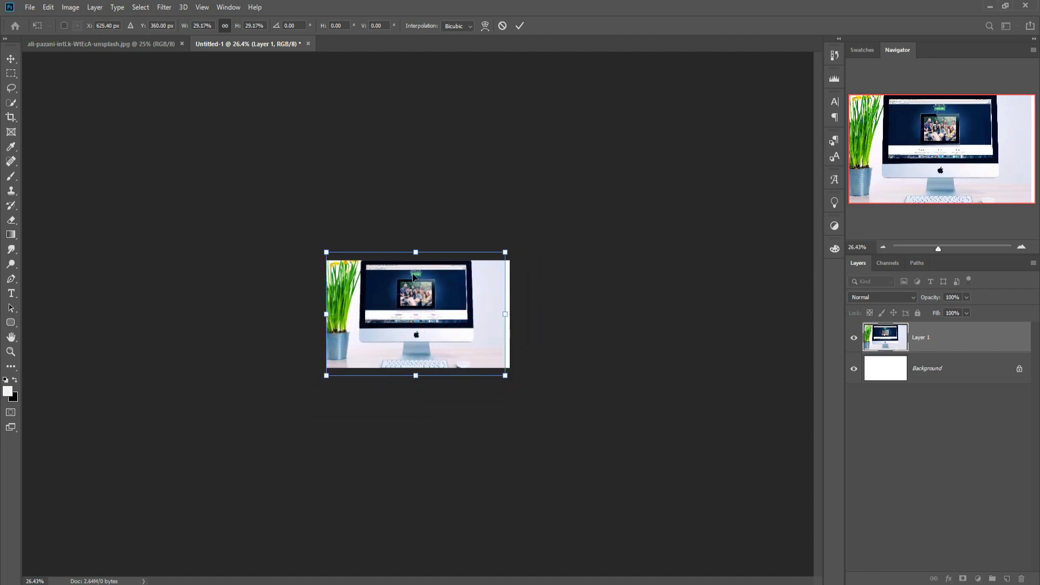
left_click_drag(416, 253, 416, 261)
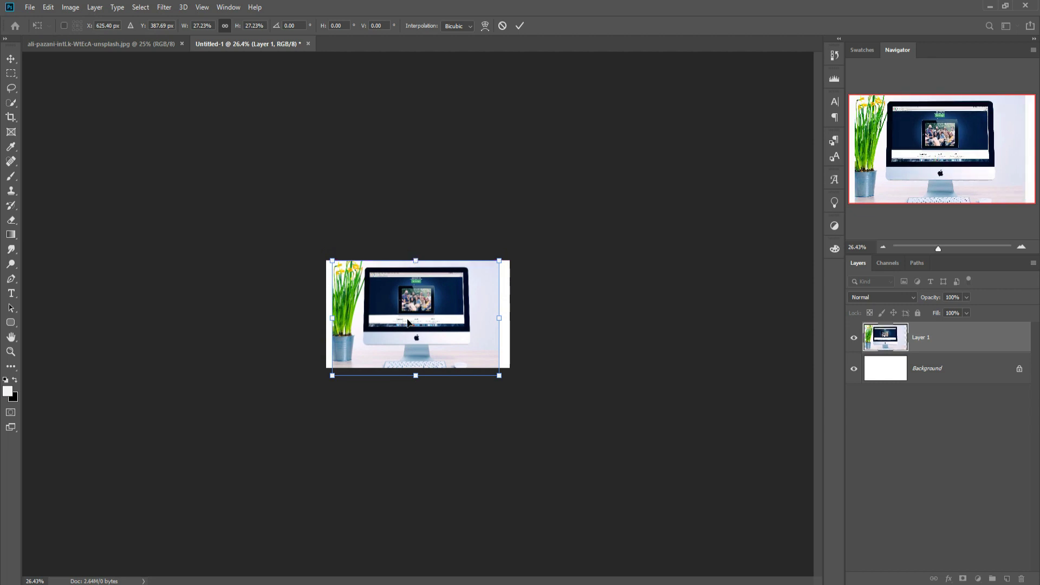
left_click_drag(412, 375, 413, 366)
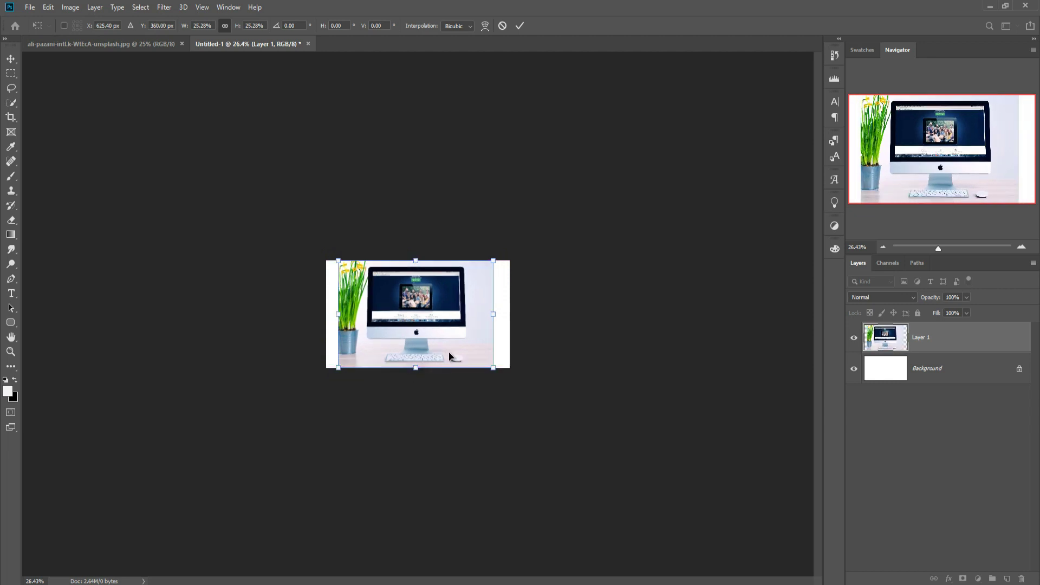
left_click(520, 26)
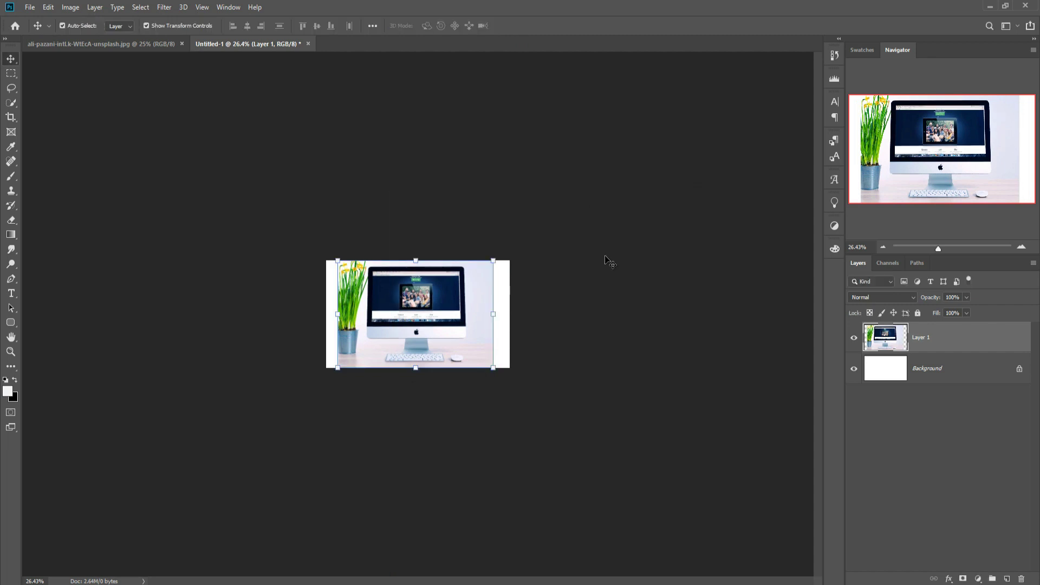
Step: Select the blank strip right of the computer photo with the Rectangular Marquee, fill it using Content-Aware at 100% opacity, and deselect
key("ctrl+plus")
key("ctrl+plus")
key("ctrl+plus")
key("ctrl+plus")
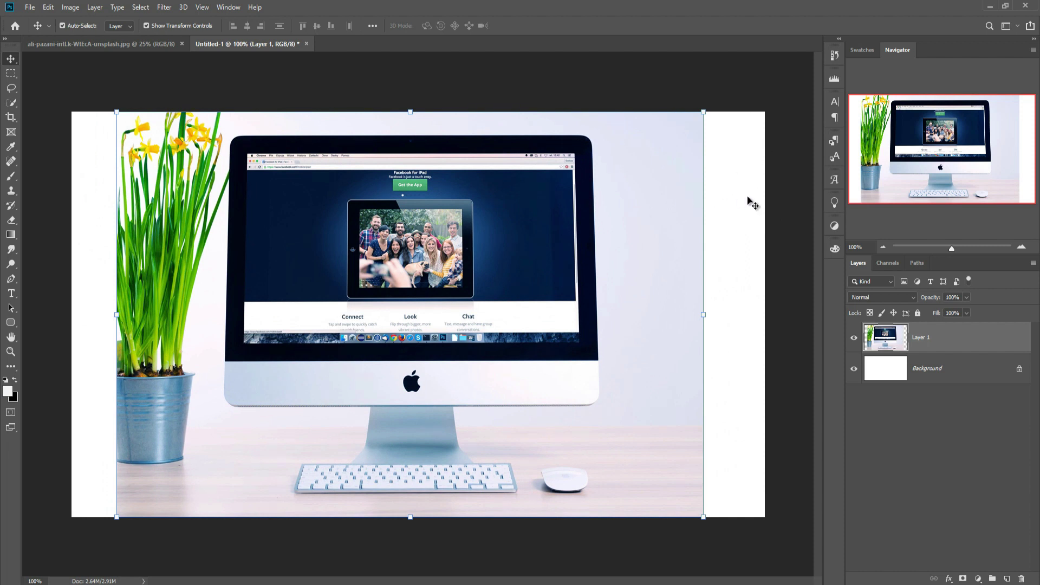
left_click(5, 74)
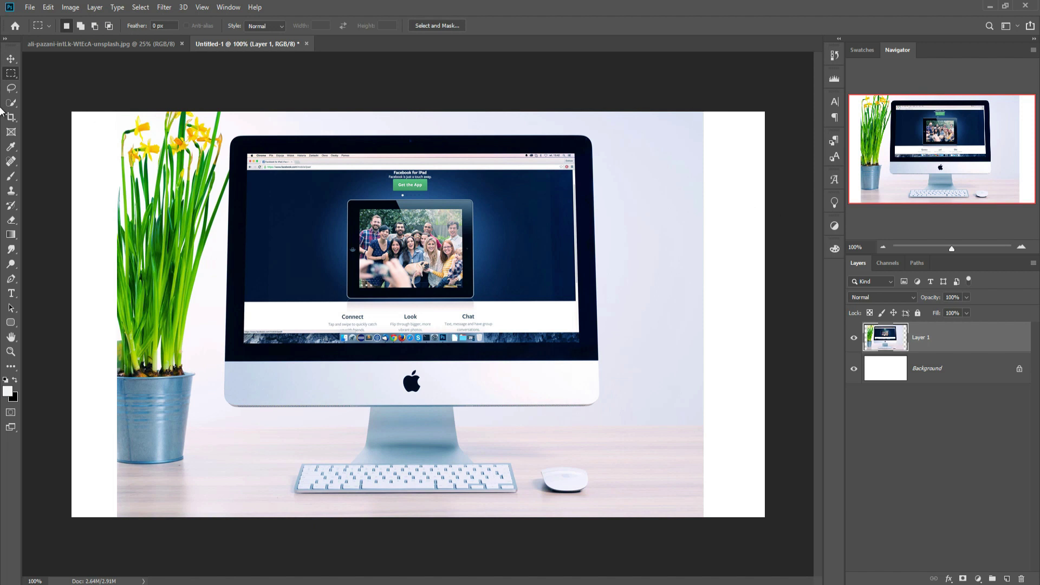
right_click(11, 76)
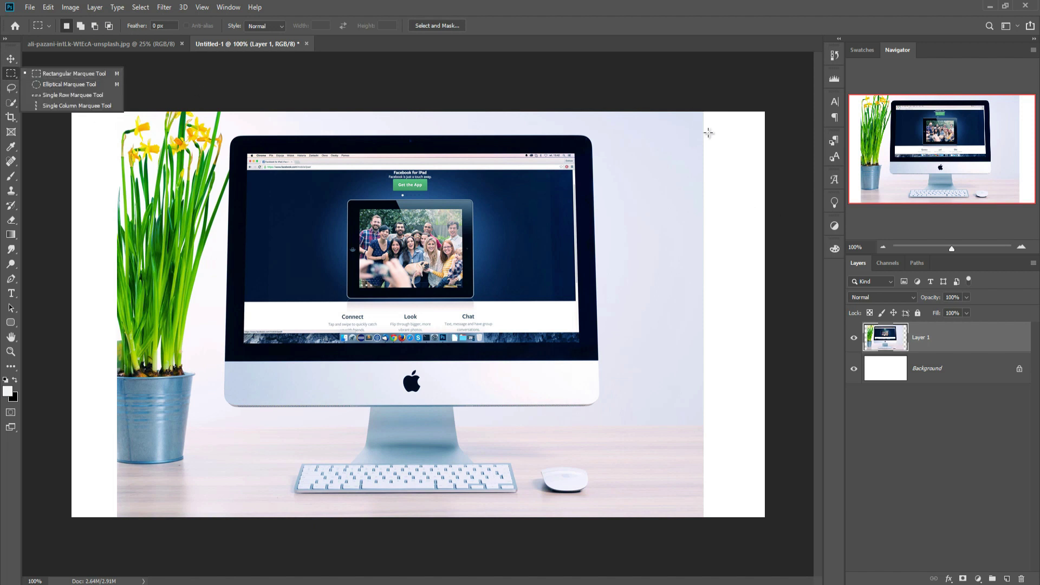
left_click_drag(702, 111, 819, 490)
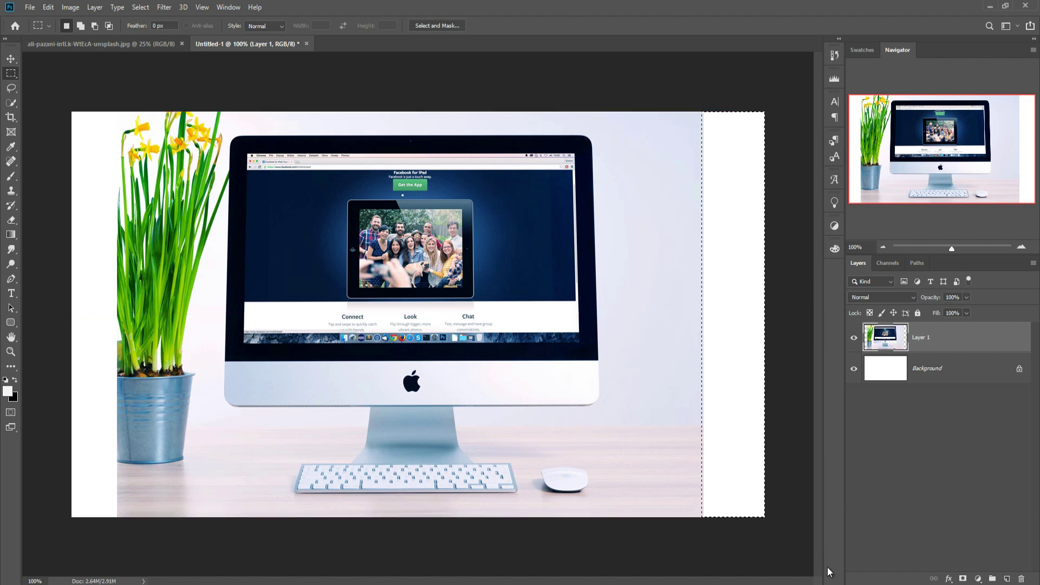
left_click(48, 7)
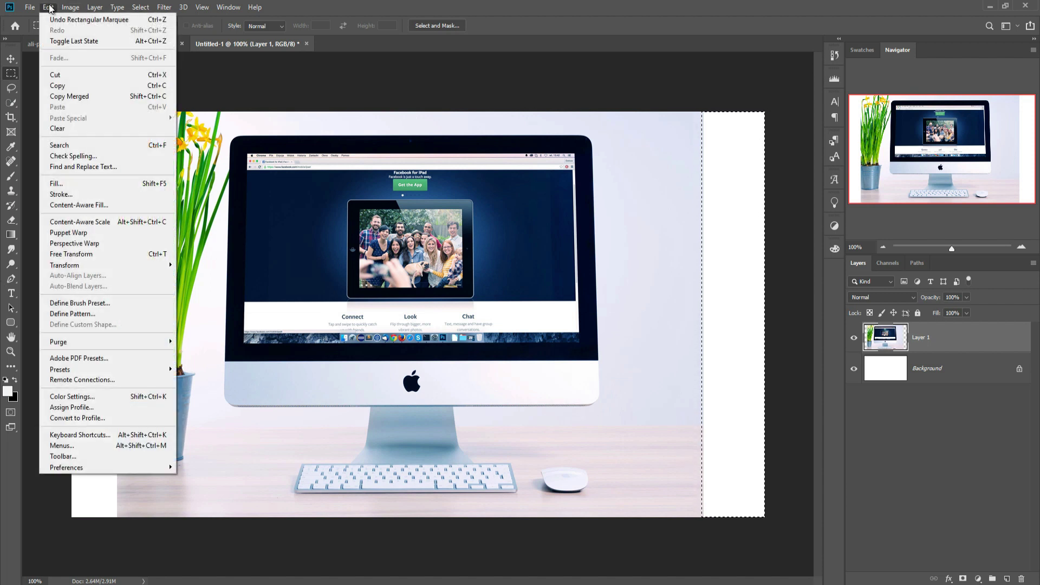
left_click(56, 183)
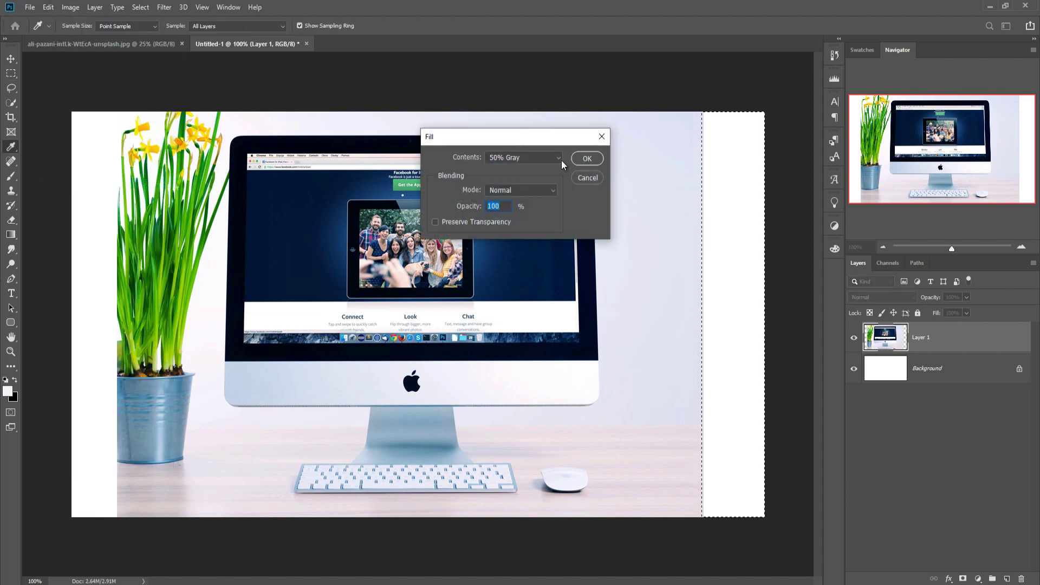
left_click(559, 158)
left_click(539, 207)
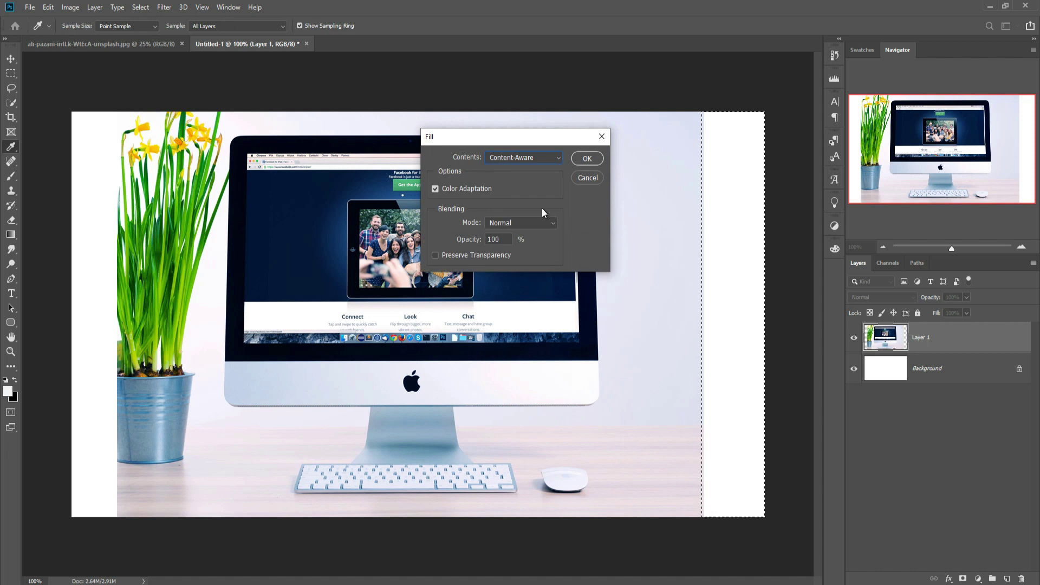
left_click(586, 159)
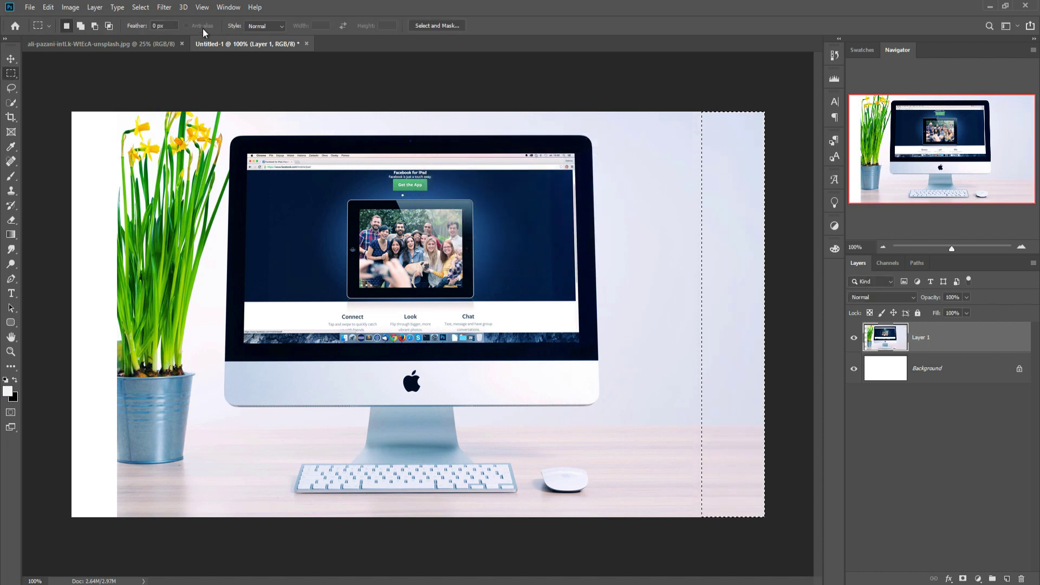
left_click(141, 8)
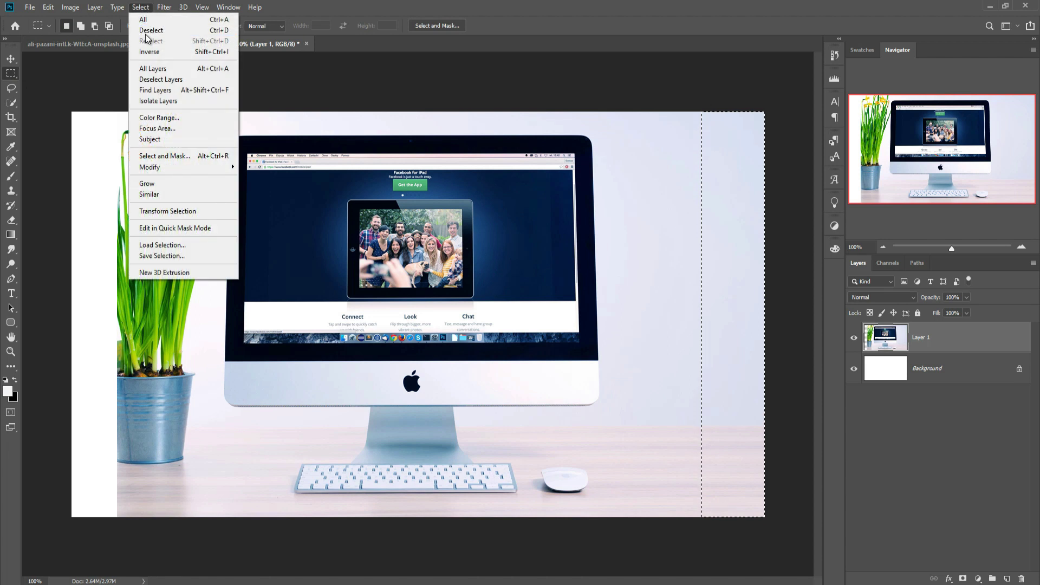
left_click(149, 30)
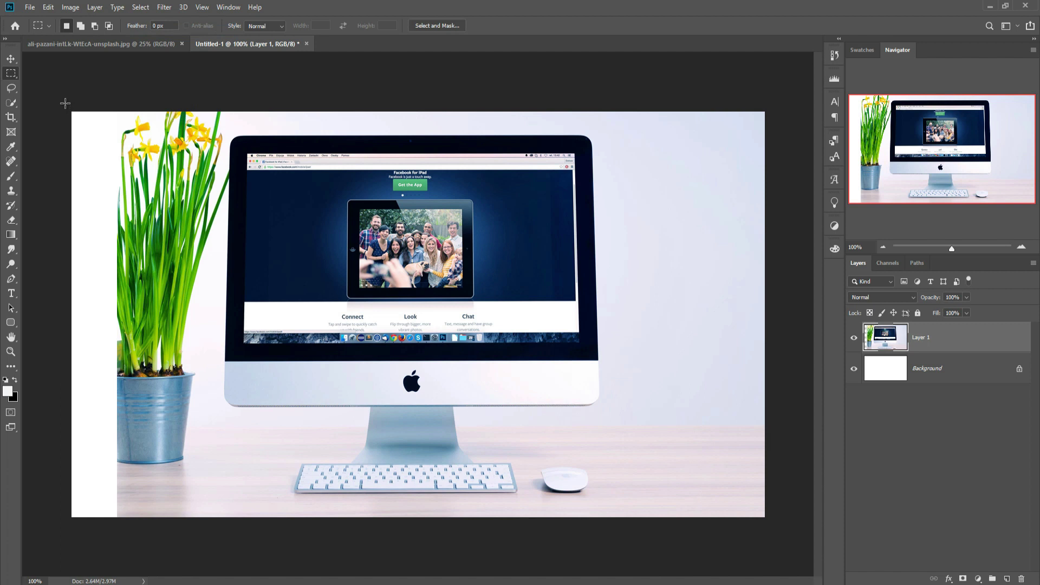
Step: Select the blank strip left of the flower pot with a rectangular marquee, apply a Content-Aware fill, and deselect
left_click_drag(63, 99, 116, 541)
left_click(48, 7)
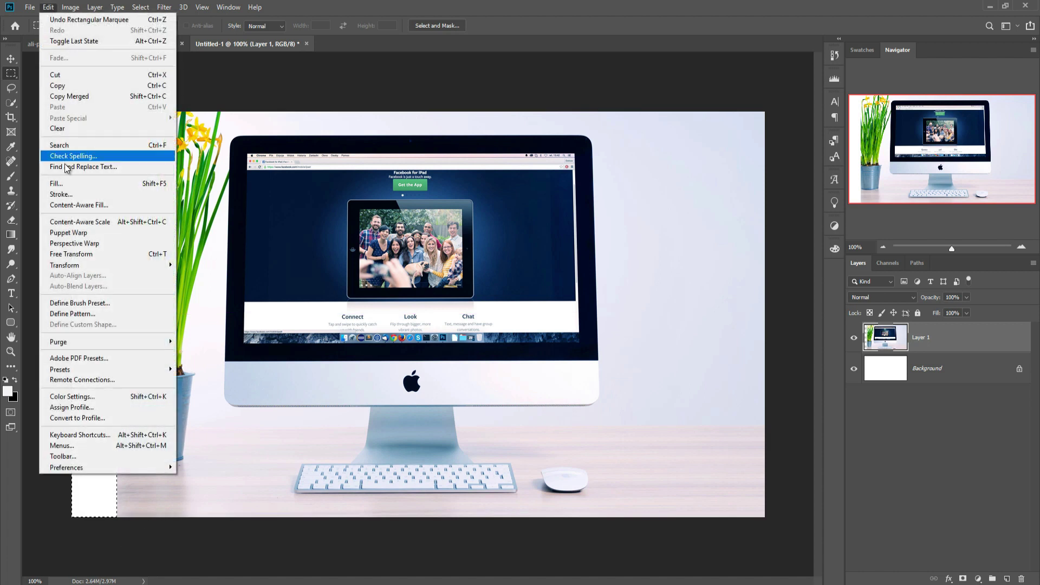
left_click(55, 192)
left_click(590, 167)
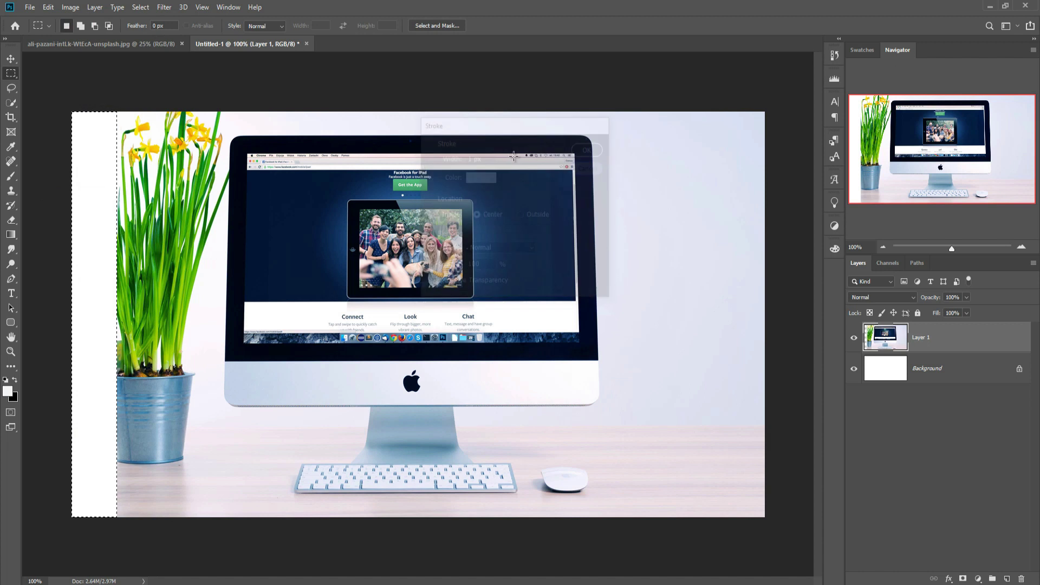
left_click(48, 7)
left_click(57, 184)
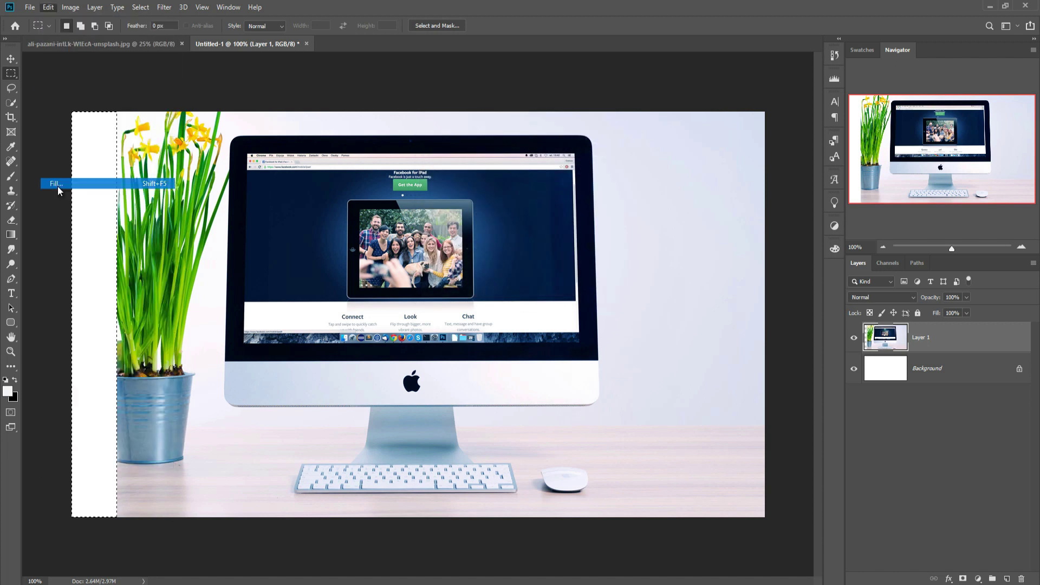
left_click(587, 159)
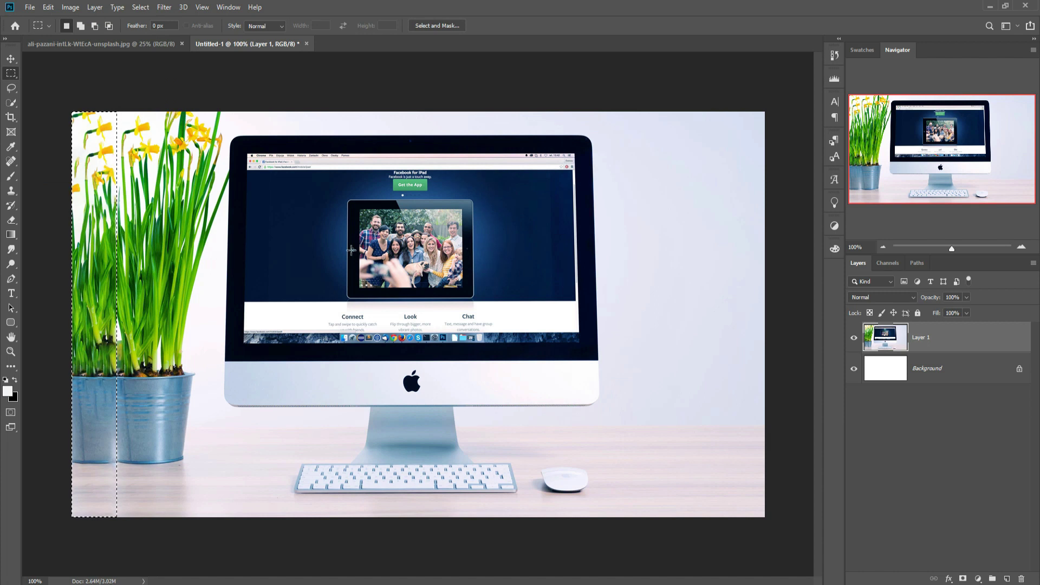
left_click(48, 7)
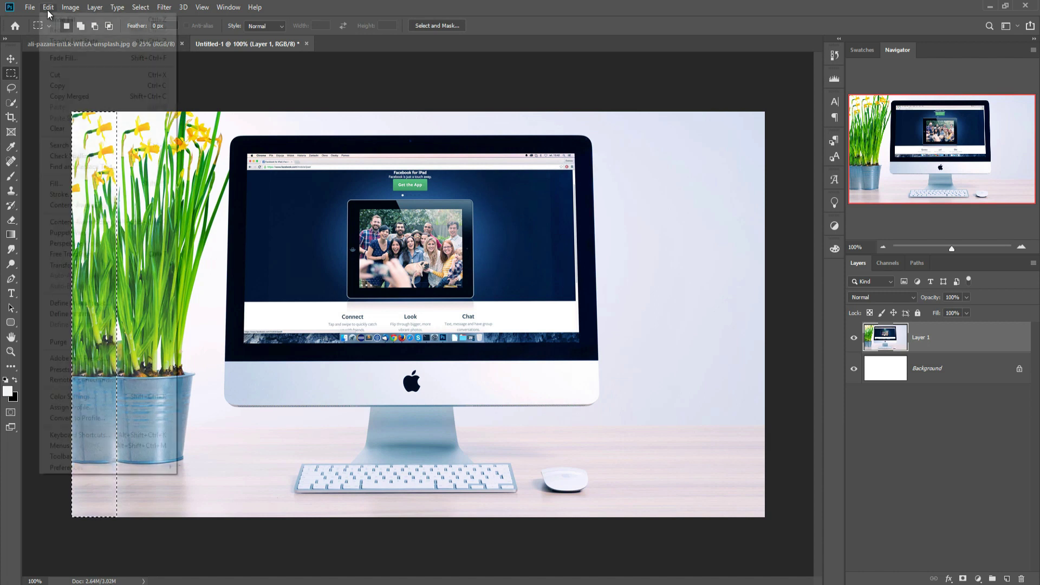
left_click(136, 8)
left_click(151, 30)
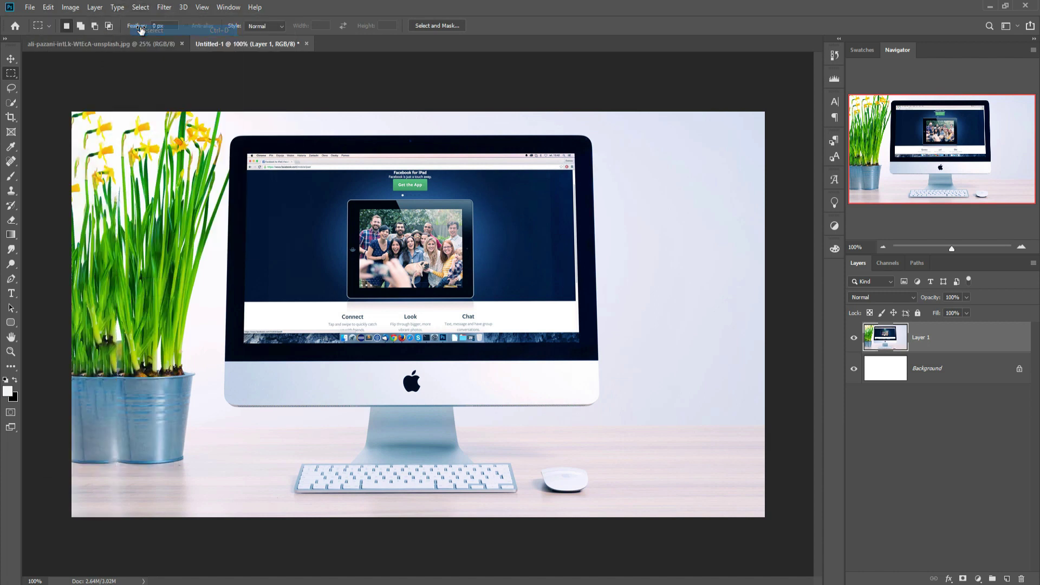
Step: Float the photo of the woman in the black coat, copy it into Untitled-1 above the computer layer, and minimize its window
left_click(12, 59)
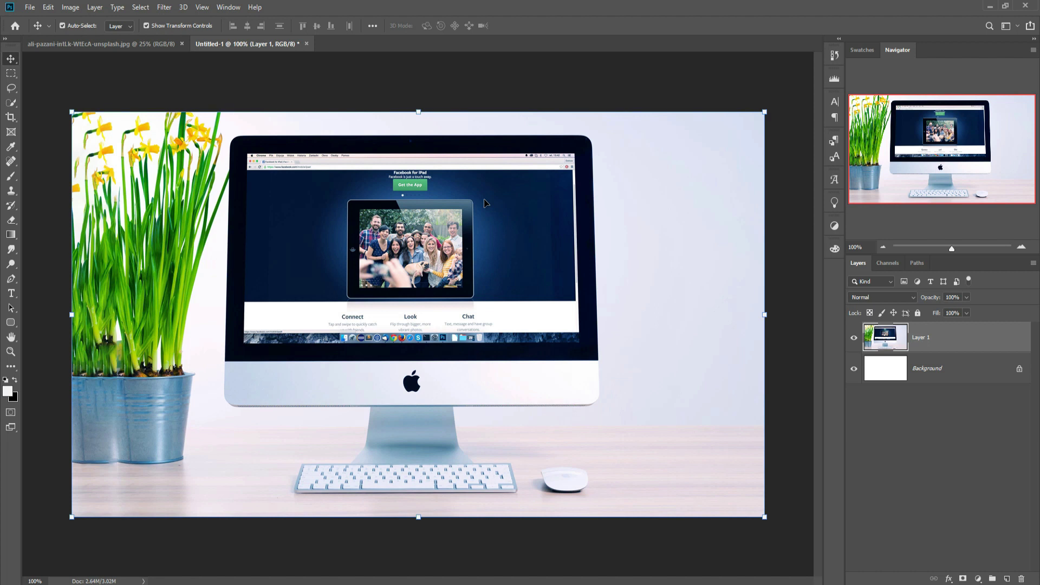
left_click(90, 44)
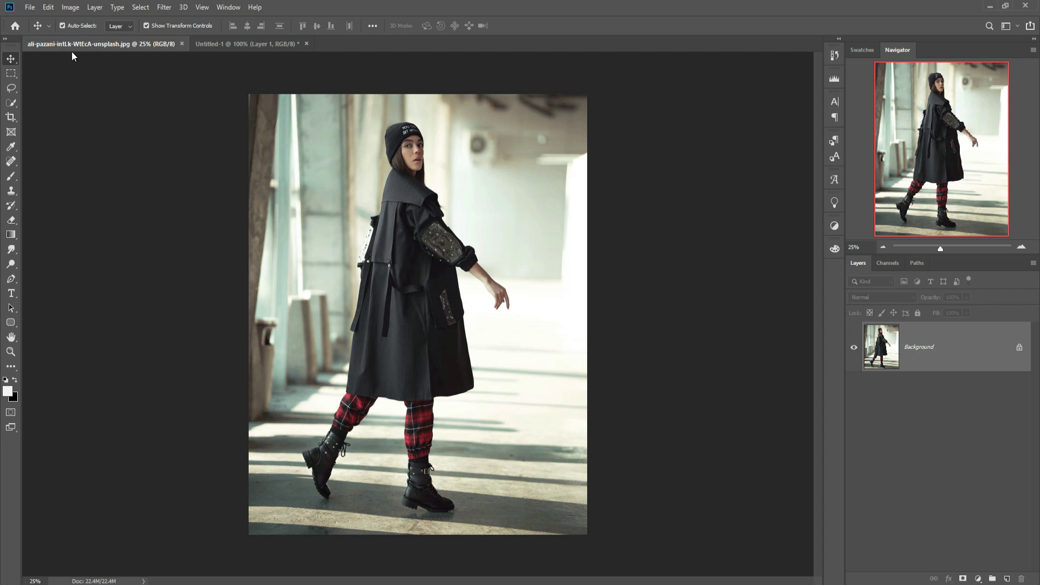
left_click_drag(81, 44, 496, 223)
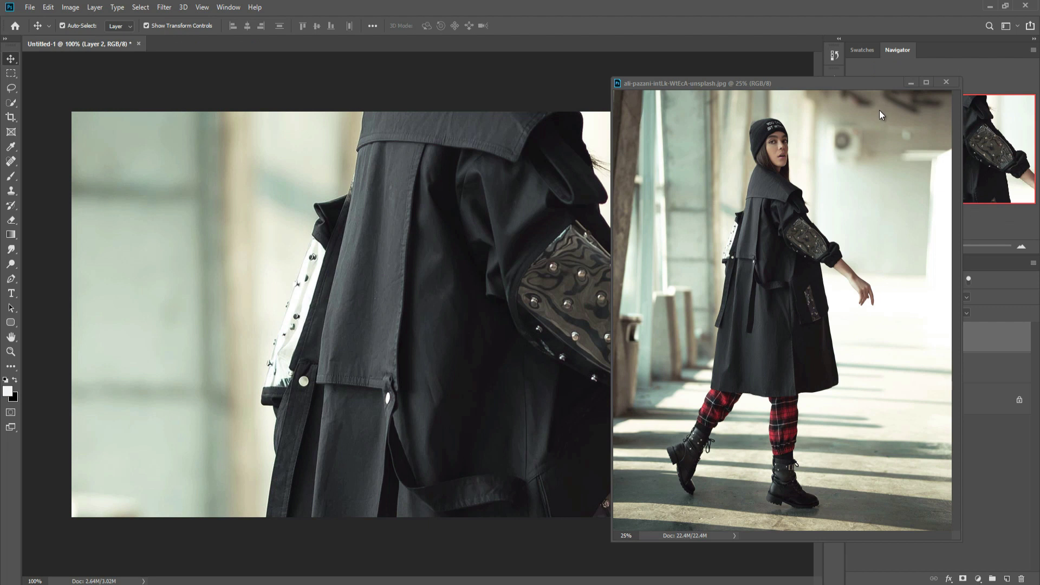
left_click(910, 84)
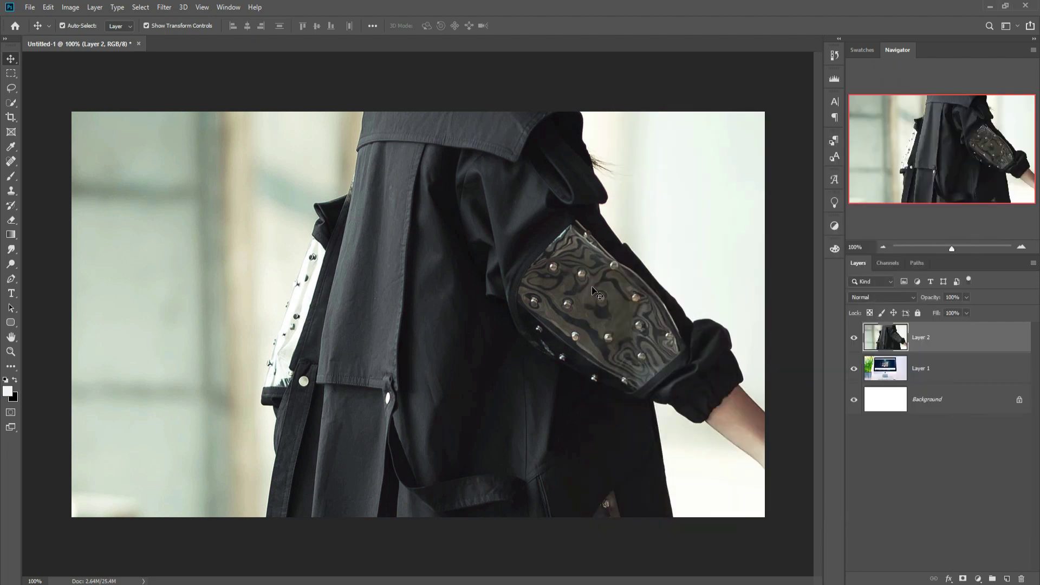
Step: Scale the woman photo layer proportionally to about half its size, positioning it so her upper body and arm show over the computer photo
key("ctrl+minus")
key("ctrl+minus")
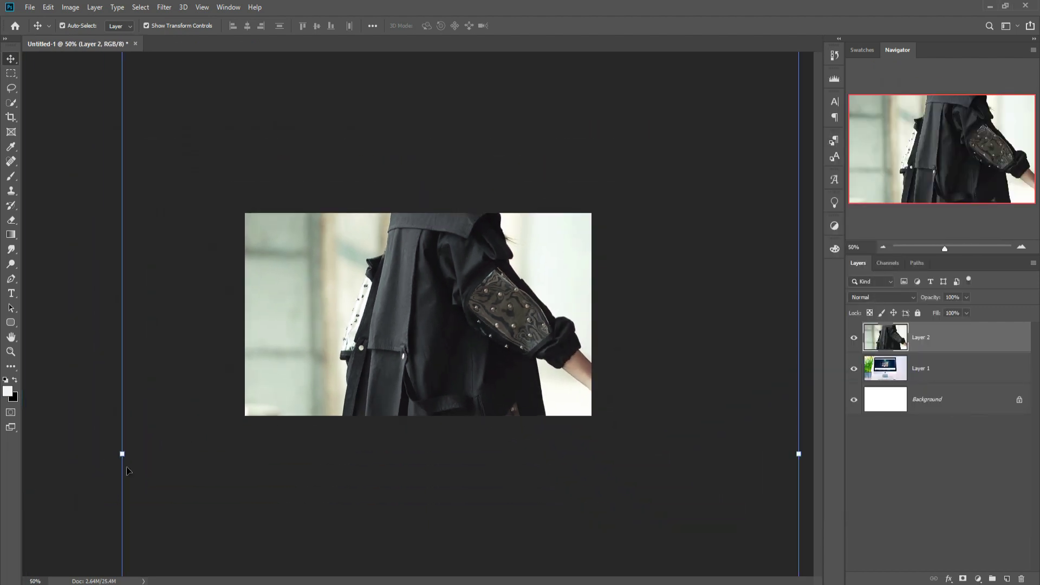
left_click_drag(122, 455, 375, 403)
left_click(520, 26)
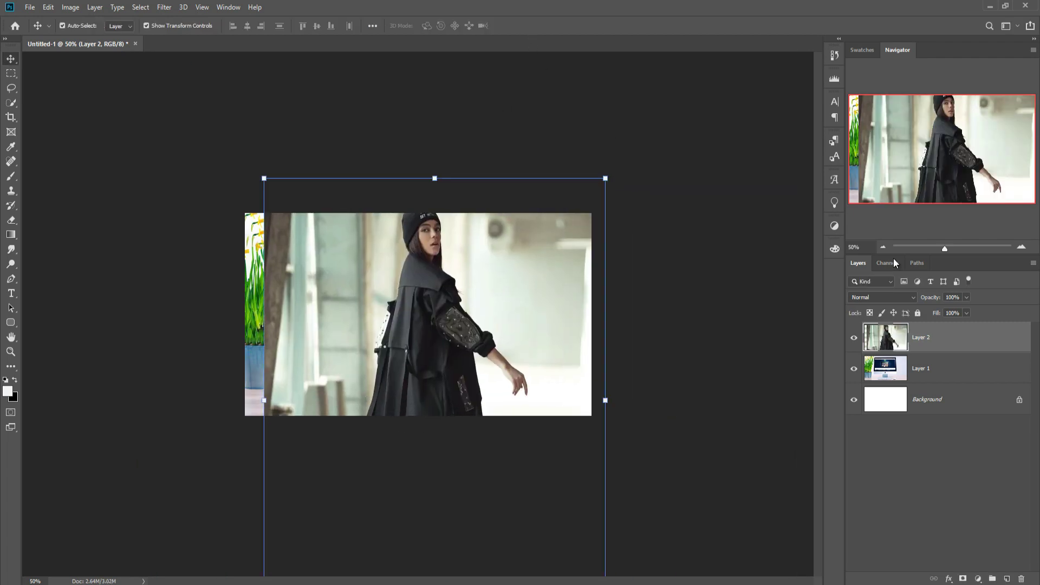
Step: Set the woman layer's opacity to 65%, scale it to 87.76%, and position it so her hand rests on the computer mouse
left_click(968, 298)
left_click_drag(954, 313, 951, 312)
left_click_drag(434, 176, 435, 199)
left_click_drag(518, 349, 507, 352)
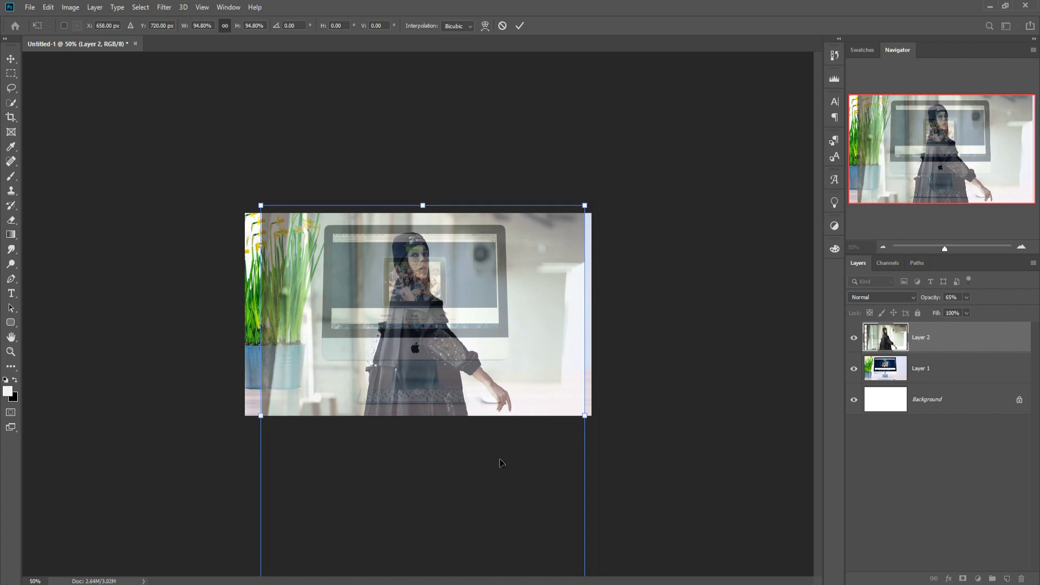
key("ctrl+minus")
left_click_drag(422, 520, 421, 501)
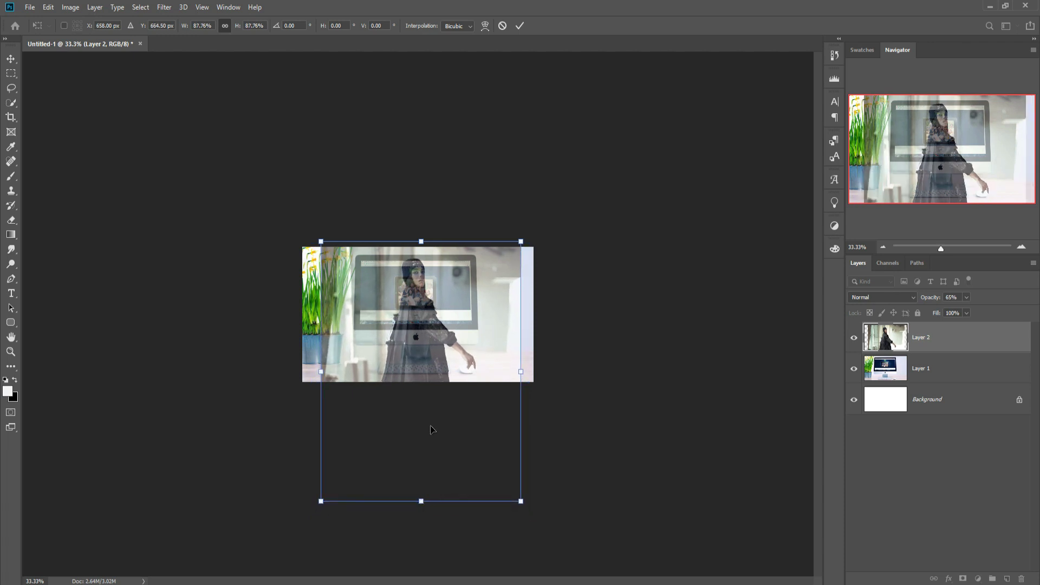
left_click(520, 25)
key("ctrl+1")
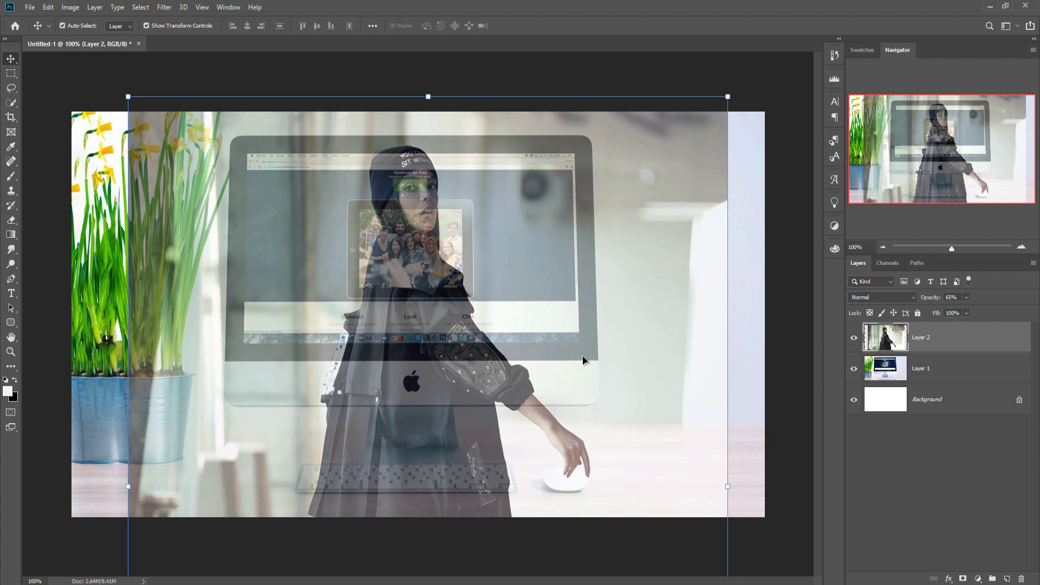
Step: Start a Pen tool path at the beanie, running along the monitor screen's upper edge and down its left edge to the lower-left corner
left_click(11, 279)
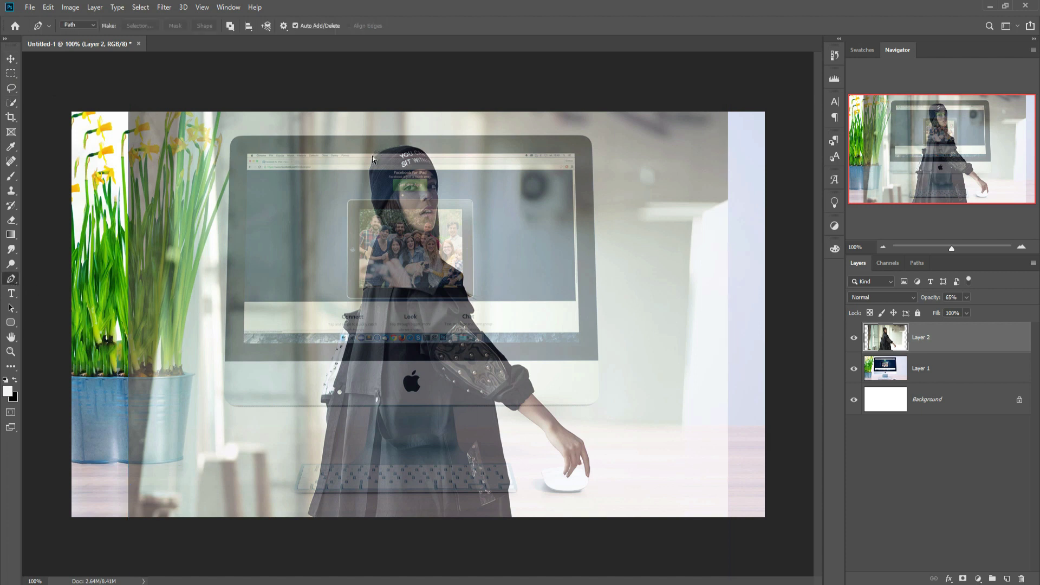
key("ctrl+plus")
left_click_drag(463, 130, 492, 319)
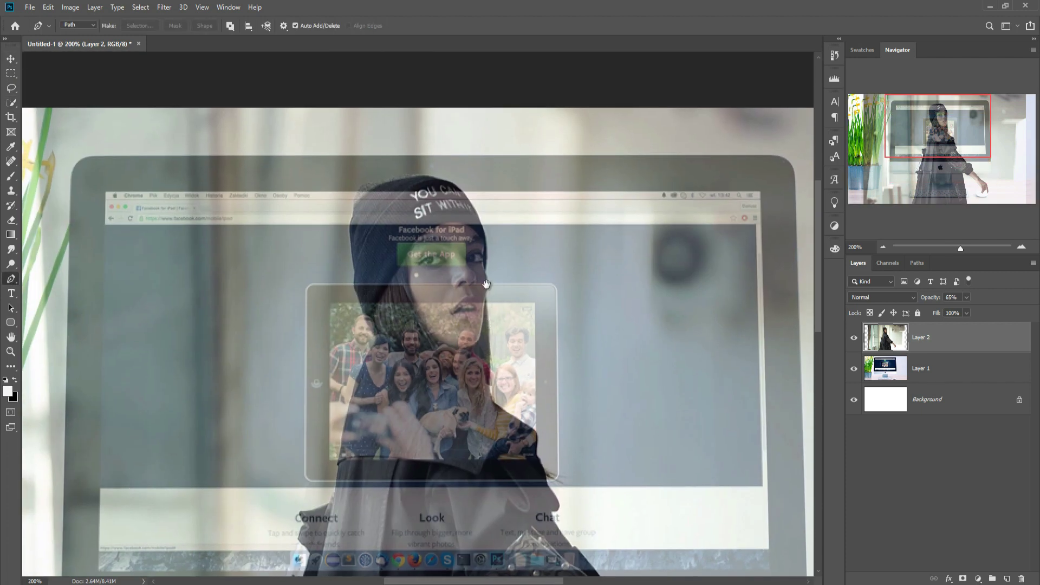
left_click(357, 192)
left_click(105, 191)
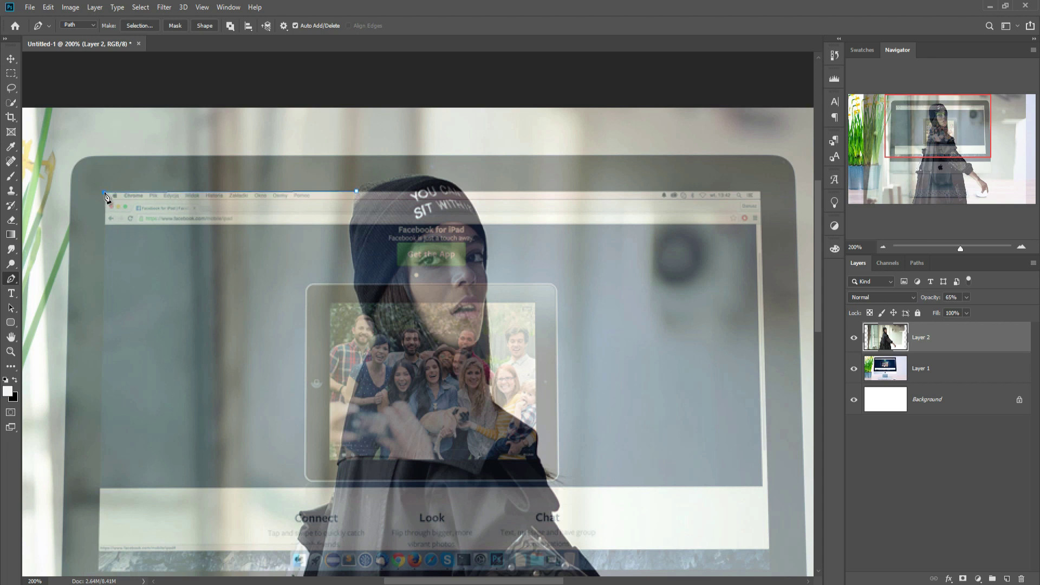
left_click(99, 546)
left_click_drag(99, 547, 134, 303)
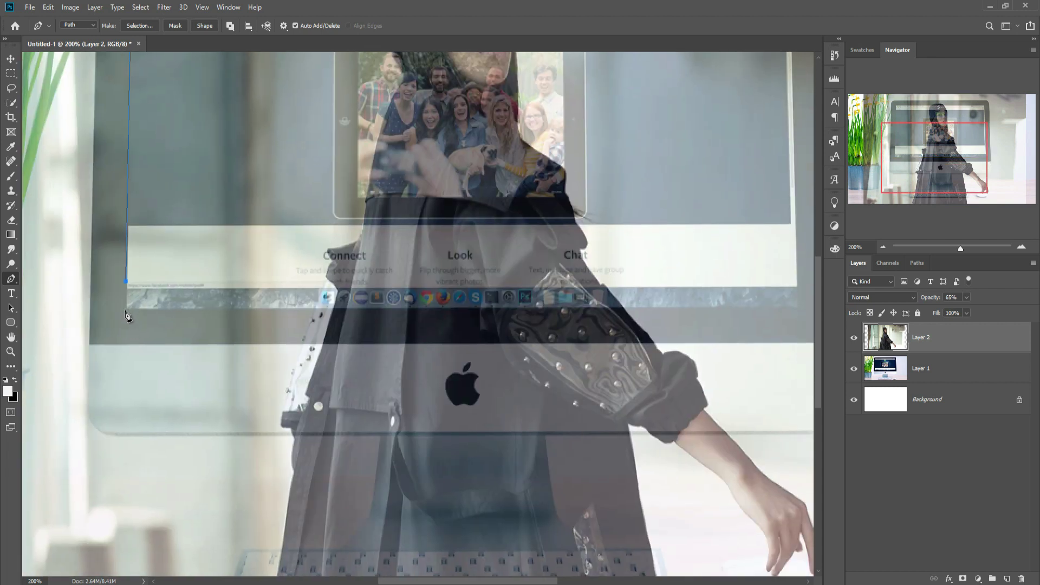
key("ctrl+z")
left_click(126, 308)
Step: Extend the path along the monitor screen's lower edge to just before the woman's near sleeve
left_click(314, 307)
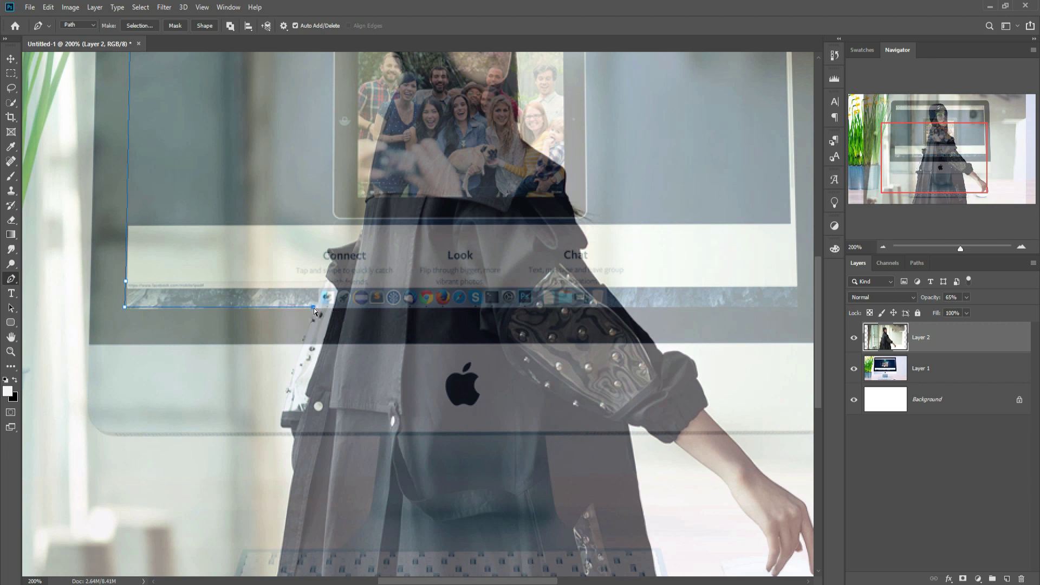
key("ctrl+z")
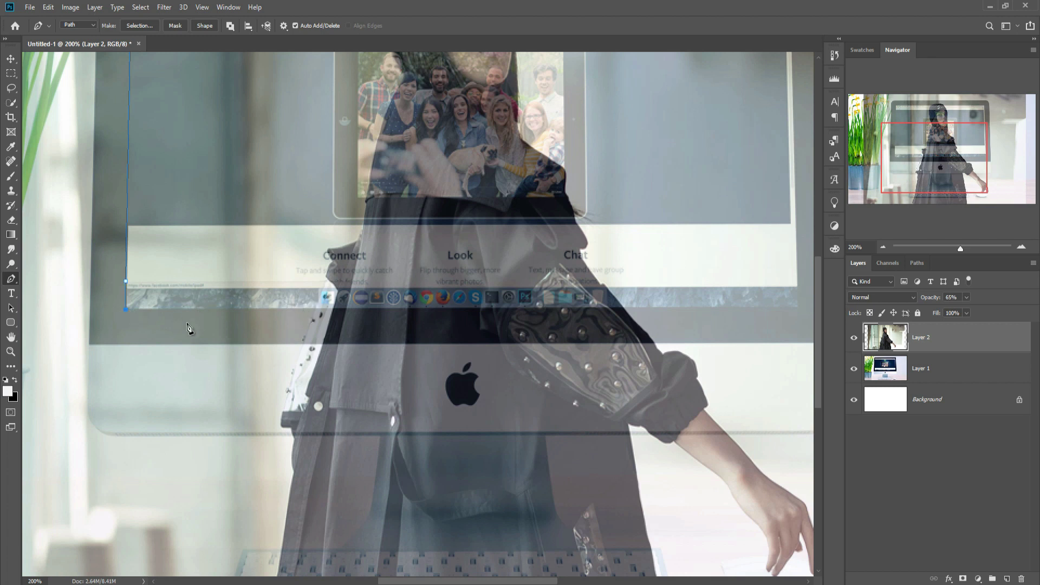
left_click(315, 309)
left_click(493, 309)
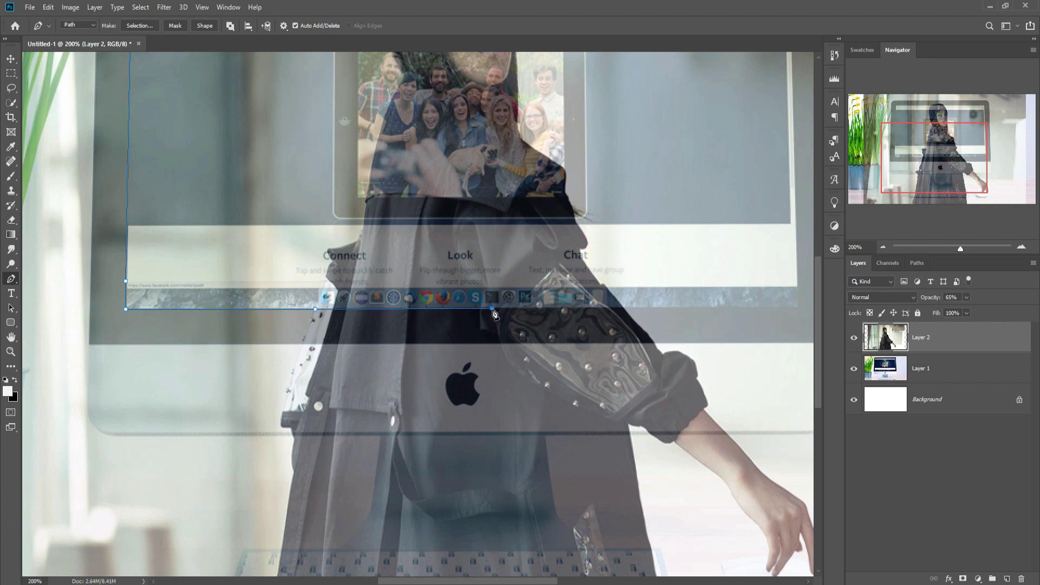
key("ctrl+z")
left_click(480, 307)
key("ctrl+plus")
key("ctrl+plus")
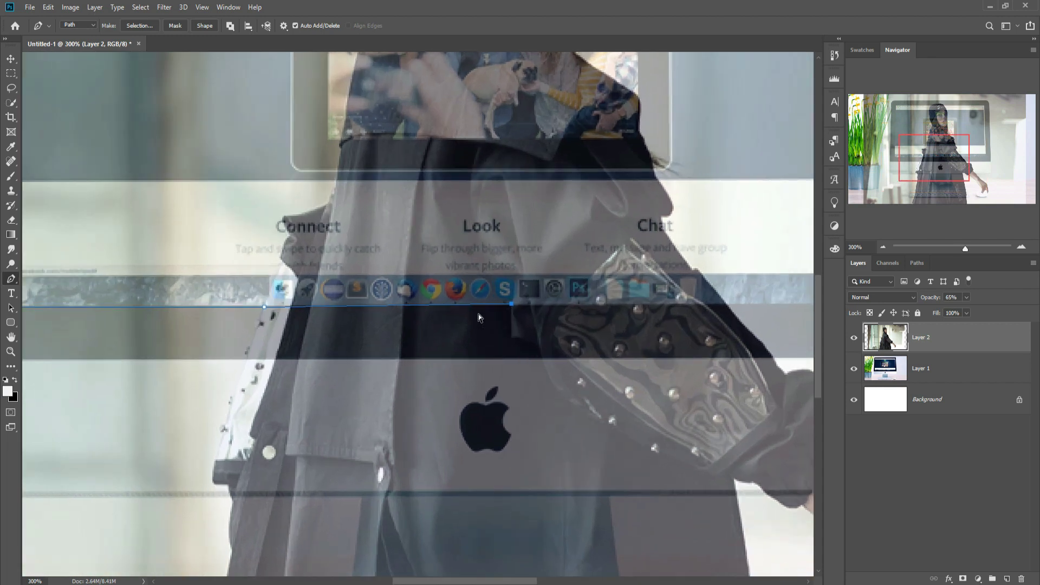
Step: Continue the path from the screen's lower edge down and along the underside of the studded sleeve
left_click(543, 309)
left_click(543, 334)
left_click(543, 341)
left_click(546, 345)
left_click(555, 345)
left_click(561, 347)
left_click(569, 351)
left_click(572, 353)
left_click(576, 357)
left_click(579, 360)
left_click(583, 365)
left_click(591, 374)
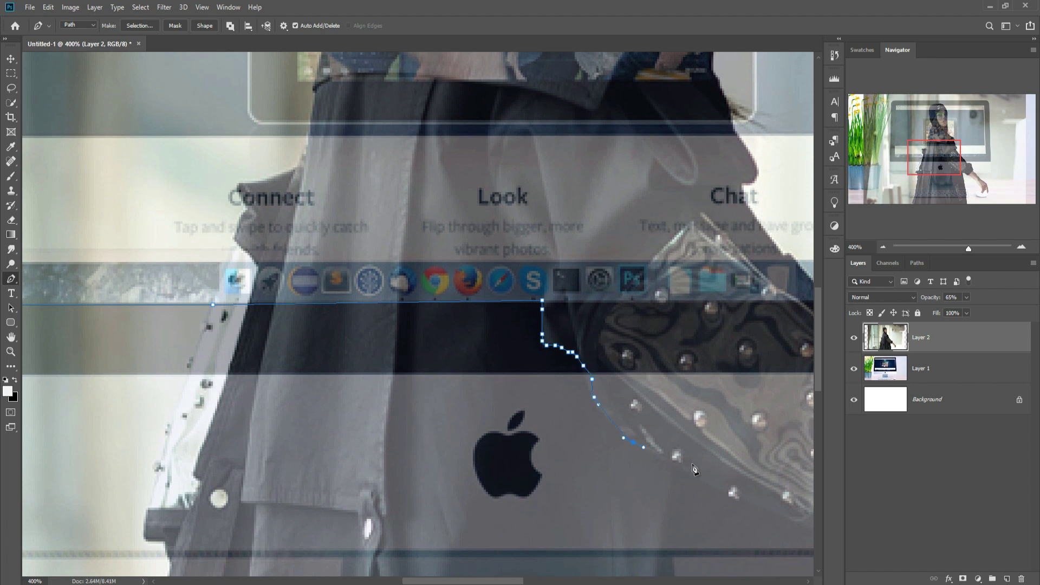
left_click(742, 500)
left_click(755, 506)
left_click(767, 511)
Step: Trace the path closely around the lower contour of the sleeve's gathered cuff toward the wrist
left_click_drag(796, 529, 247, 364)
left_click(258, 361)
left_click(275, 364)
left_click(282, 365)
left_click(286, 368)
left_click(292, 373)
left_click(298, 375)
left_click(304, 374)
left_click(310, 375)
left_click(318, 373)
left_click(324, 377)
left_click(328, 383)
left_click(333, 388)
left_click(338, 391)
left_click(345, 395)
left_click(352, 401)
left_click(359, 406)
left_click(368, 406)
left_click(375, 406)
left_click(386, 405)
Step: Trace the path along the forearm's lower edge and around the fingertips resting on the mouse
scroll(477, 297, "down", 4)
scroll(476, 297, "right", 2)
left_click(380, 264)
left_click(447, 351)
scroll(448, 351, "down", 4)
scroll(447, 352, "right", 2)
left_click(374, 216)
scroll(374, 217, "up", 2)
left_click(346, 179)
left_click(337, 219)
left_click(352, 243)
left_click(418, 183)
left_click(444, 177)
left_click(439, 147)
left_click(440, 126)
left_click(466, 197)
left_click(470, 237)
left_click(486, 258)
left_click(492, 172)
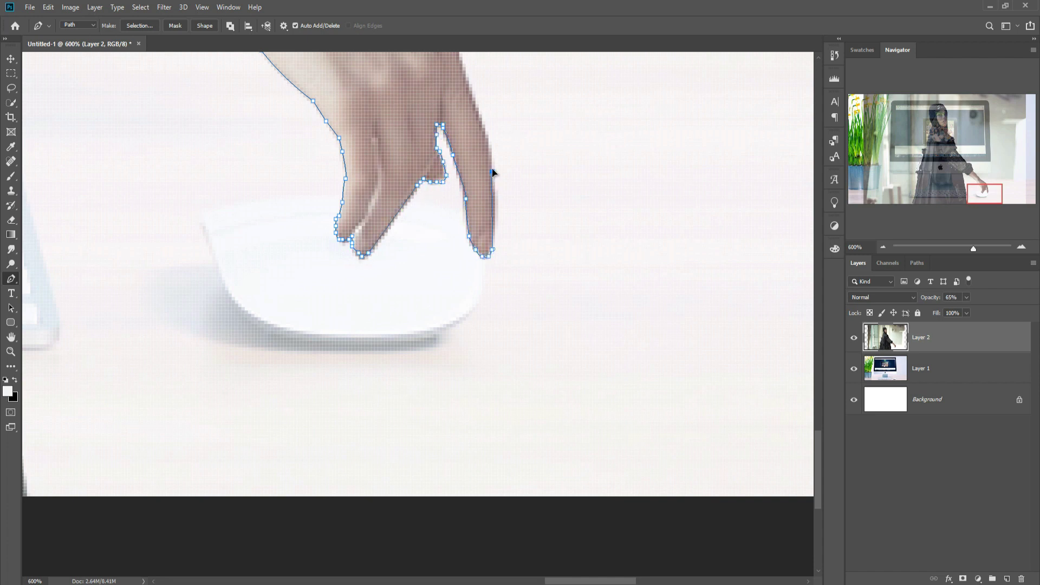
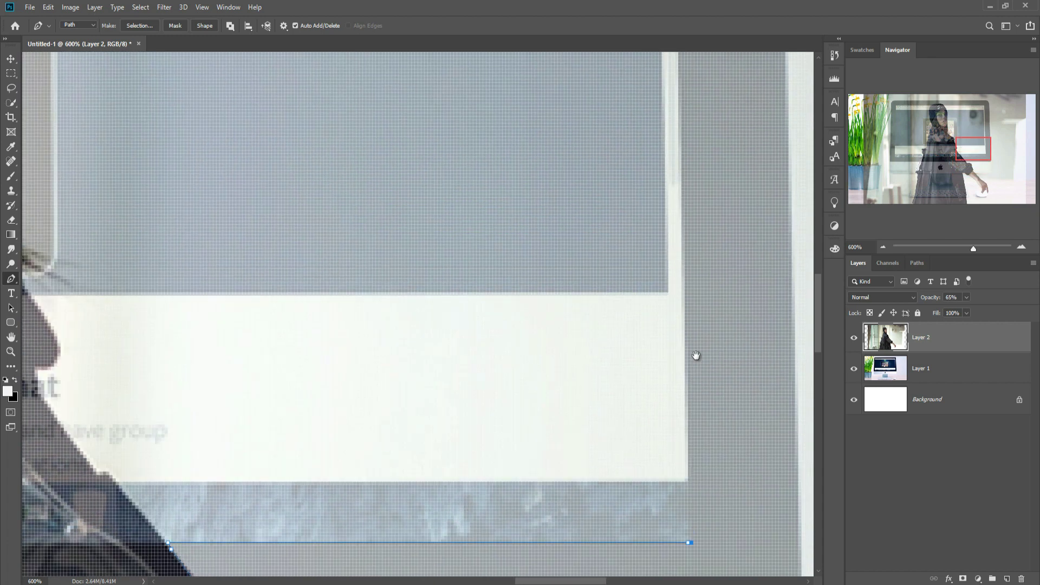
Step: Close the path along the arm and the screen's right and upper edges, and convert it to a new selection with a 1-pixel feather
scroll(695, 355, "left", 8)
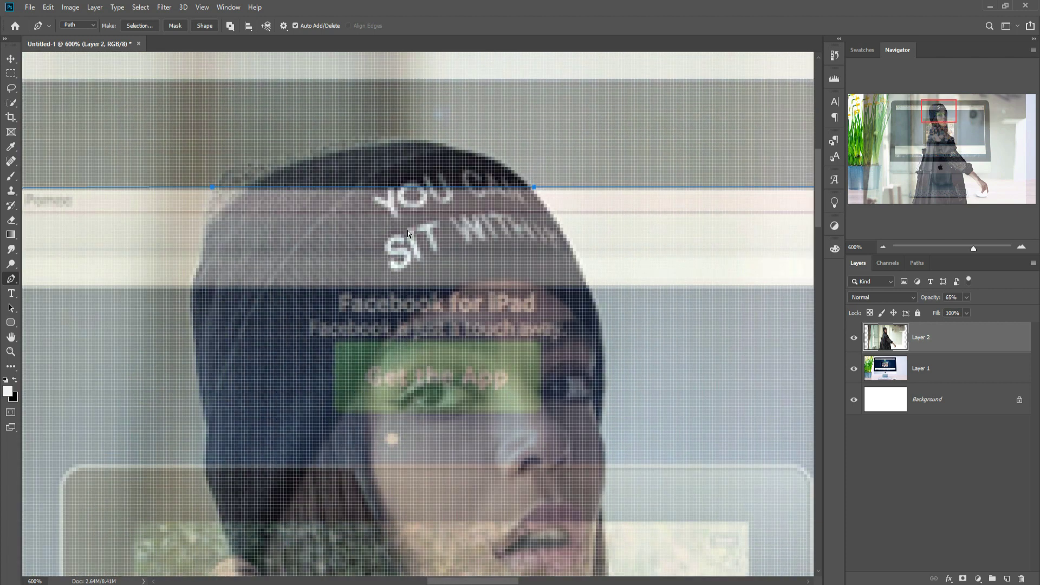
key("ctrl+0")
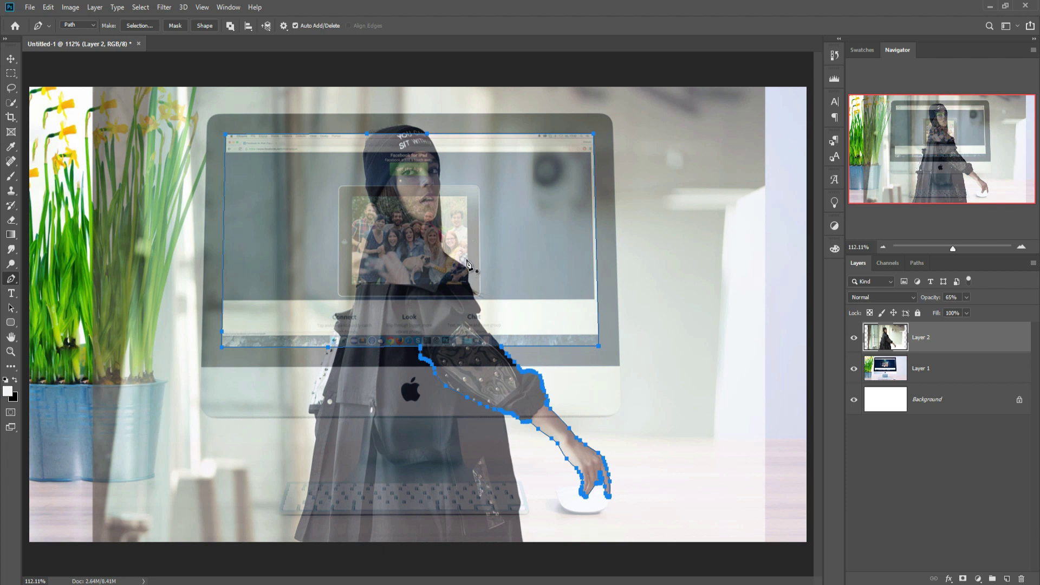
right_click(451, 230)
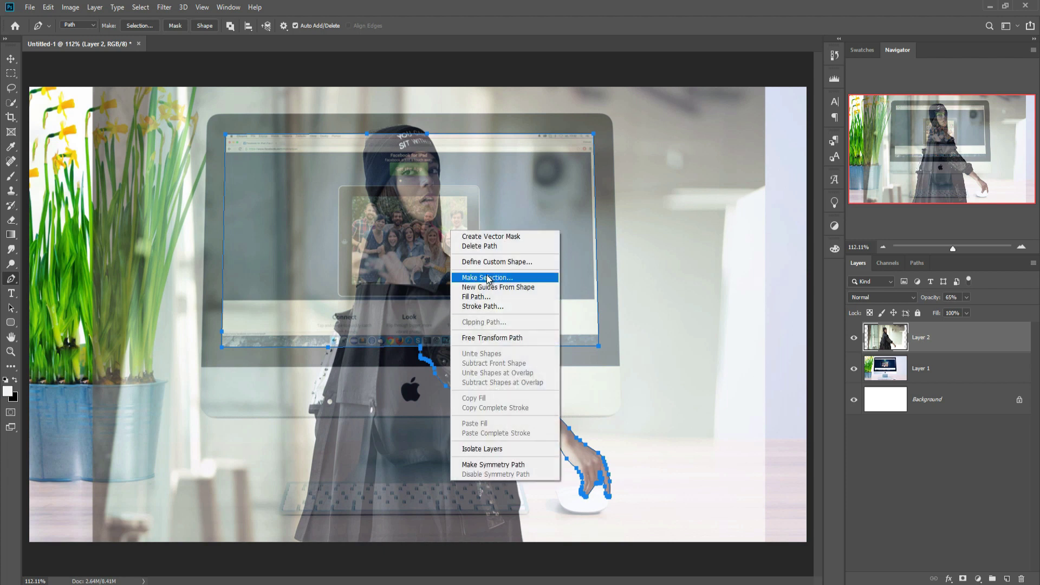
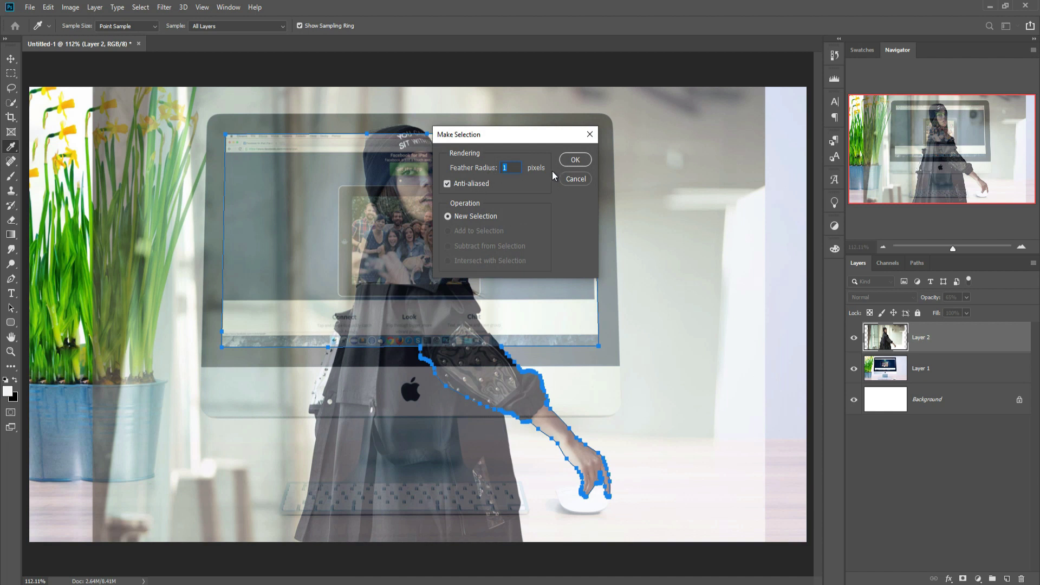
left_click(576, 159)
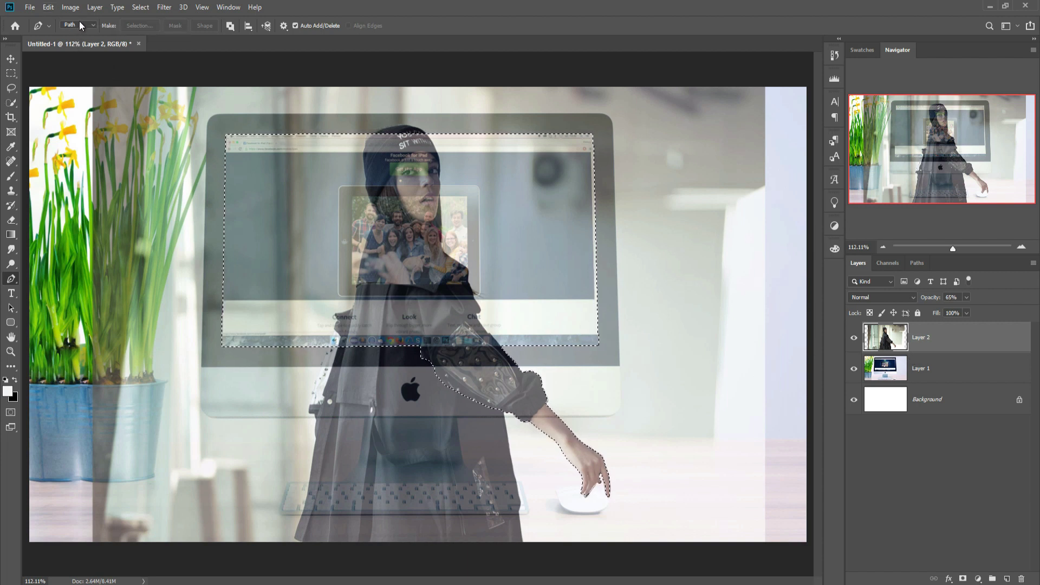
Step: Copy the selected area to a new layer, set that layer's opacity to 100%, and hide Layer 2
key("ctrl+j")
key("0")
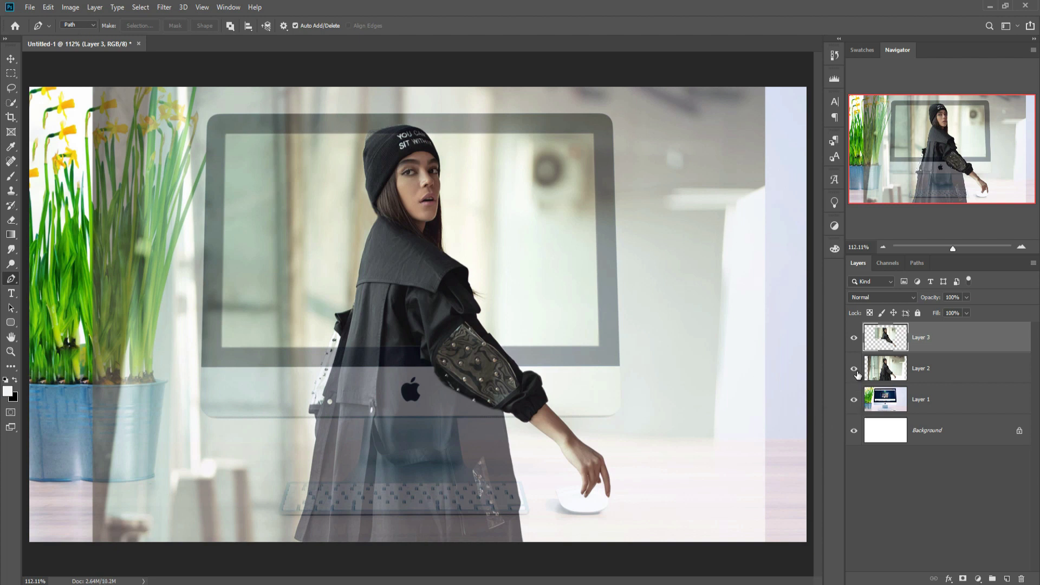
left_click(854, 370)
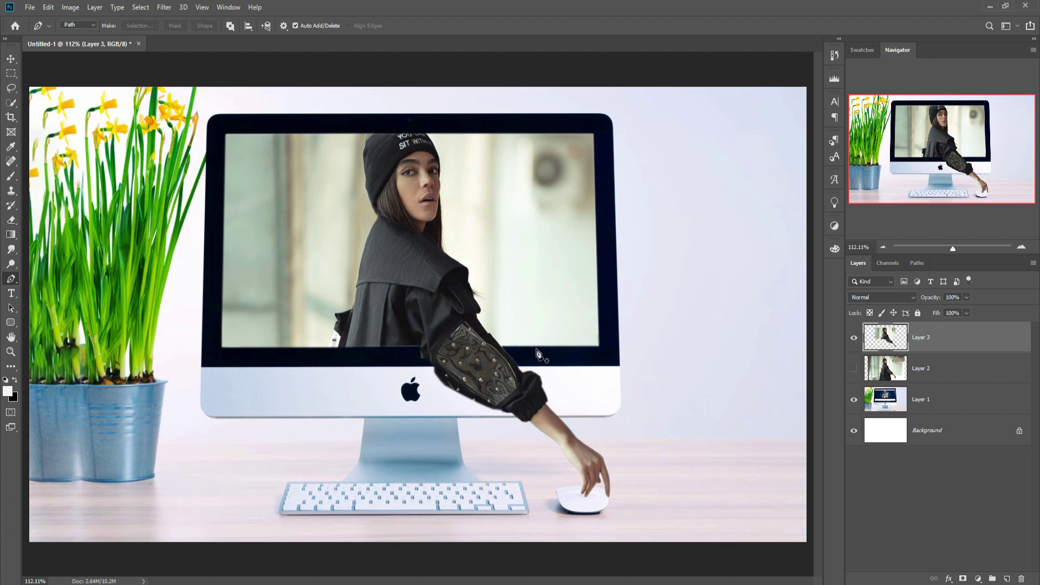
Step: Move Layer 3 below Layer 2 and return it to its place above Layer 2
left_click(8, 61)
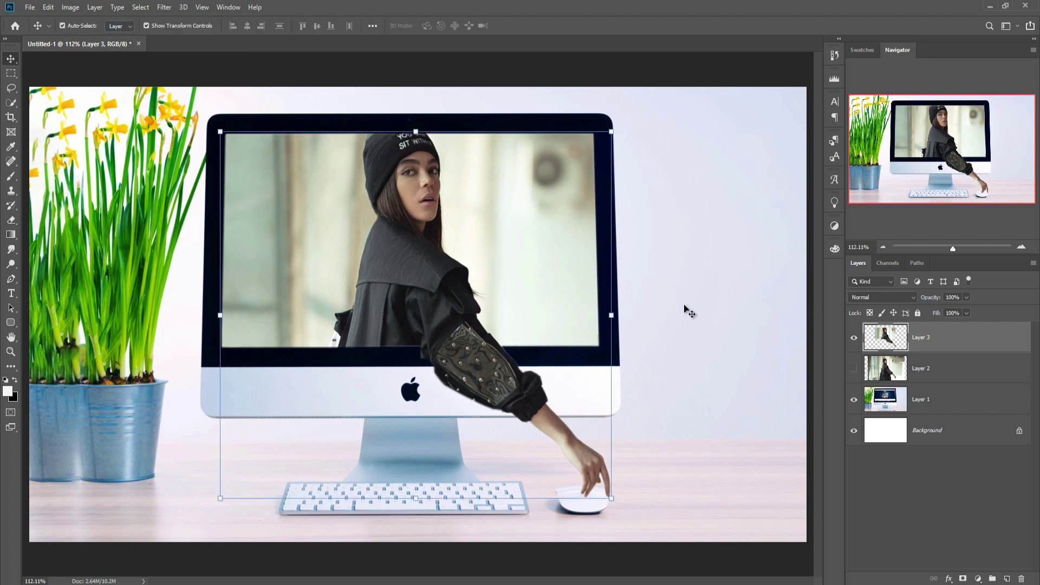
key("ctrl")
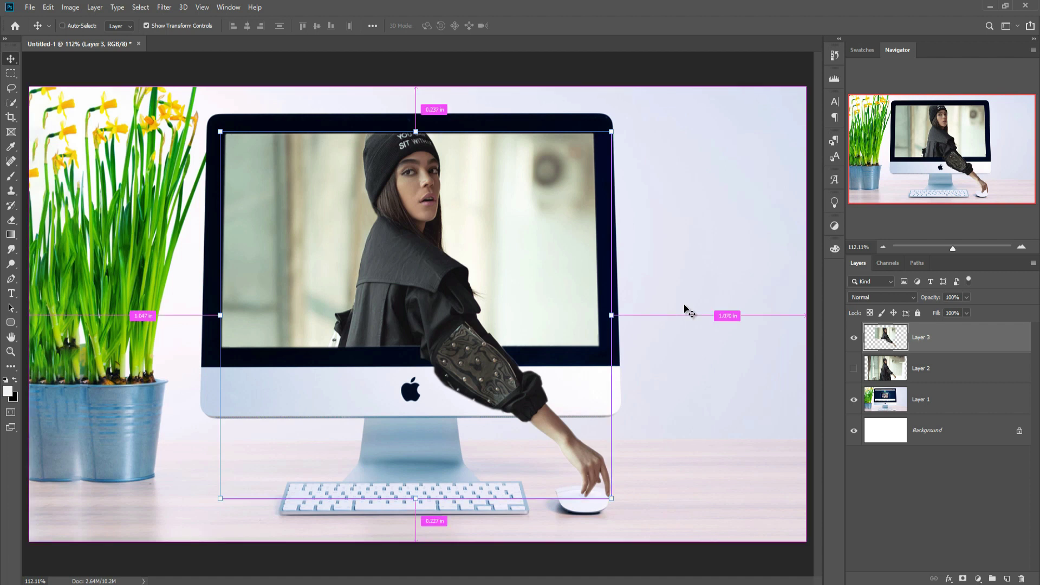
key("ctrl+bracketleft")
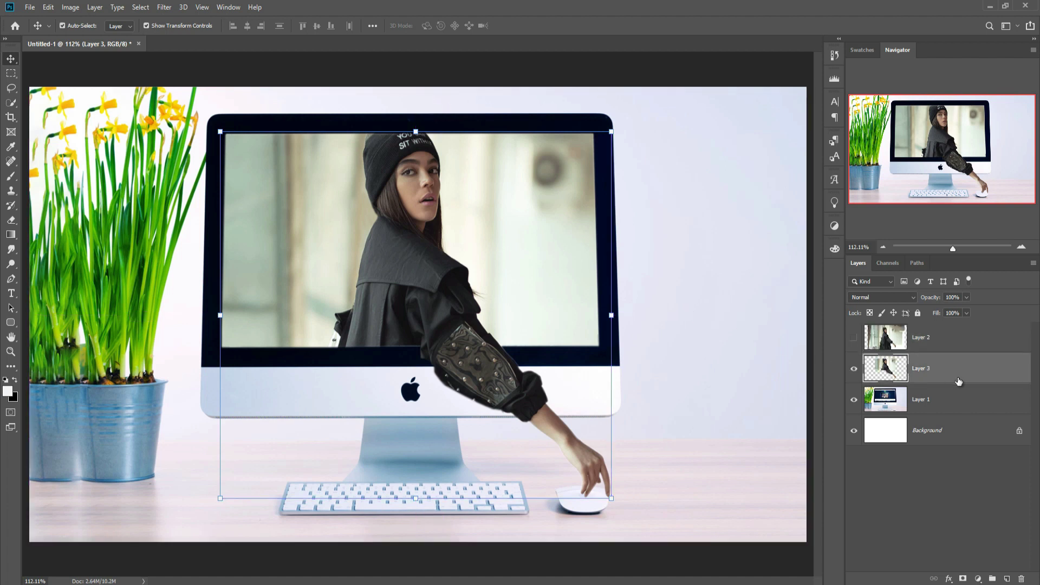
key("ctrl+bracketright")
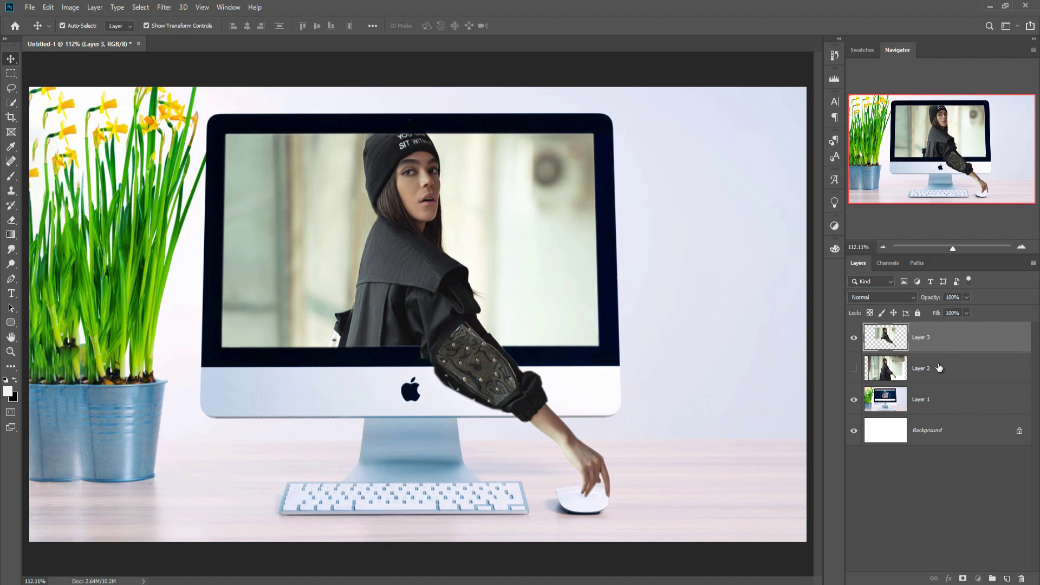
Step: Add a layer above Layer 2 and paint a soft black shadow under the sleeve with a size 45 brush at 55% opacity
left_click(957, 368)
left_click(1008, 579)
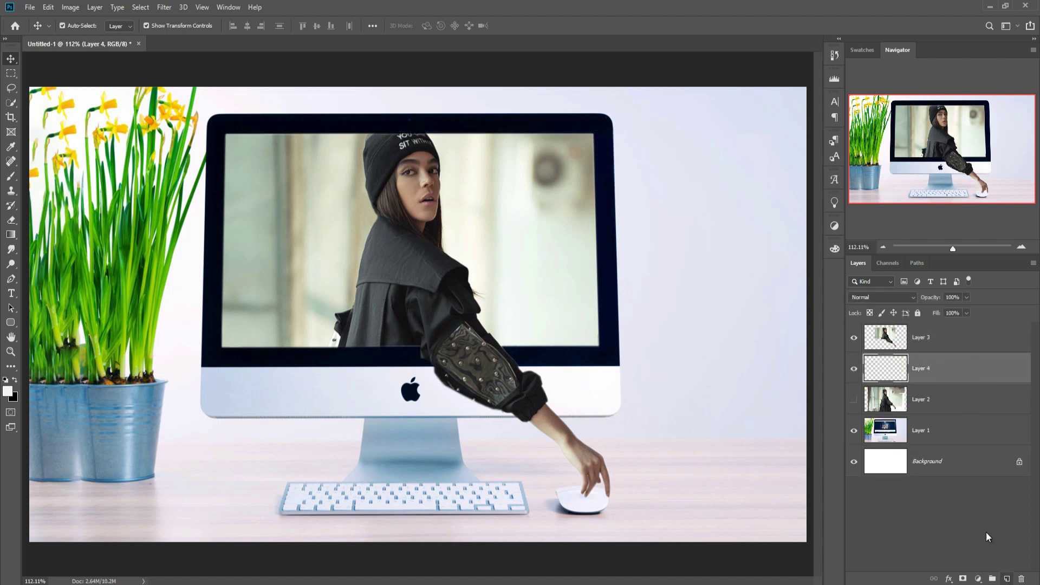
left_click(11, 177)
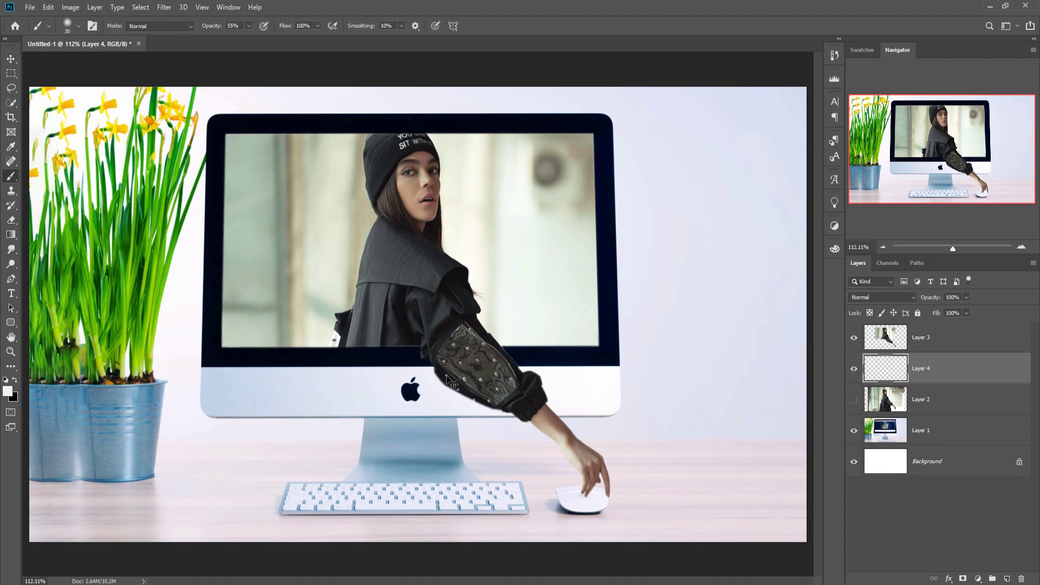
key("ctrl+plus")
left_click_drag(538, 437, 457, 303)
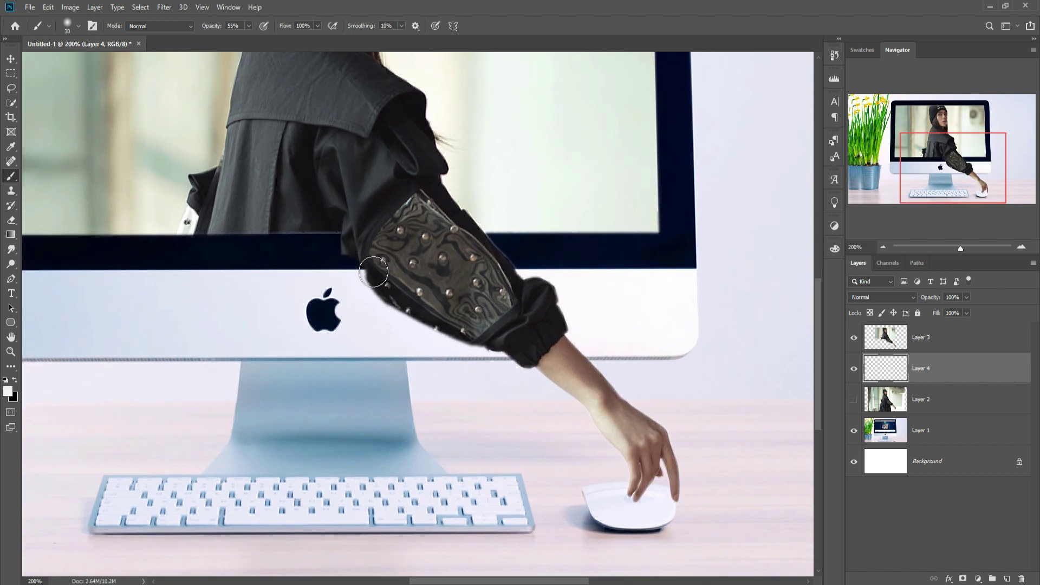
key("bracketright")
key("bracketright")
key("bracketright")
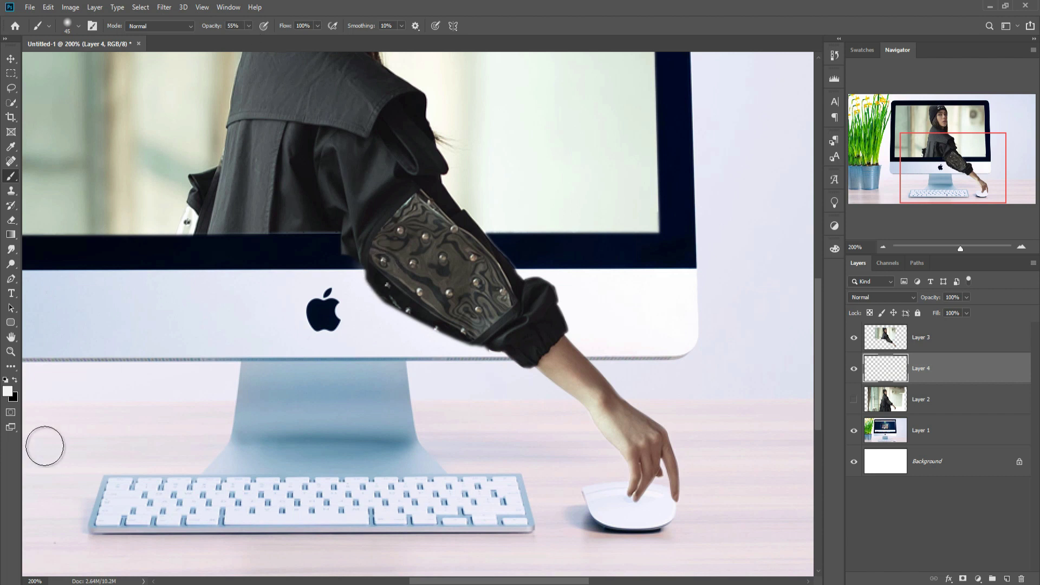
left_click(16, 380)
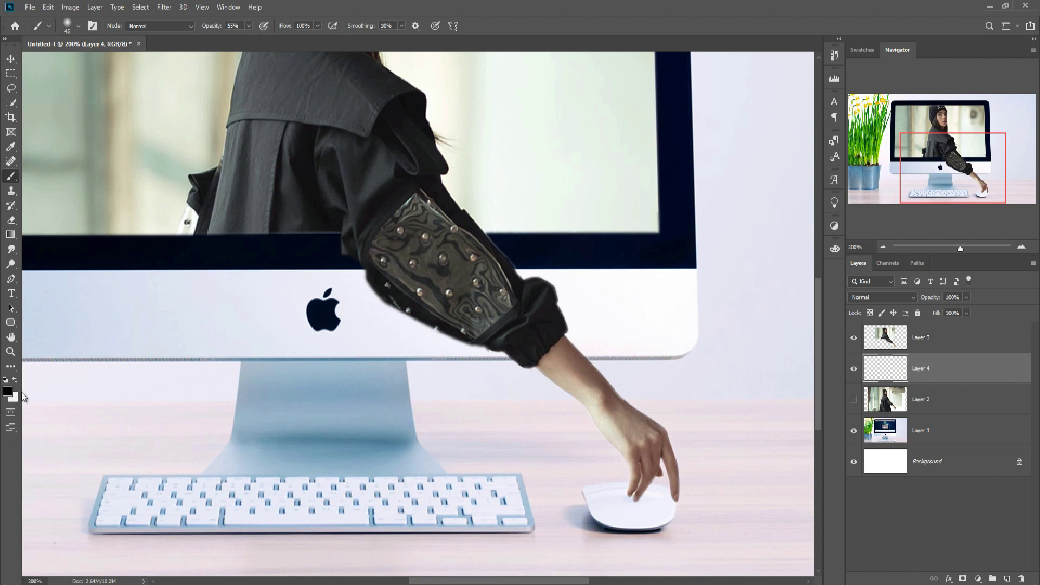
mouse_move(360, 293)
left_mouse_down()
mouse_move(376, 273)
mouse_move(393, 307)
mouse_move(418, 320)
mouse_move(529, 349)
left_mouse_up()
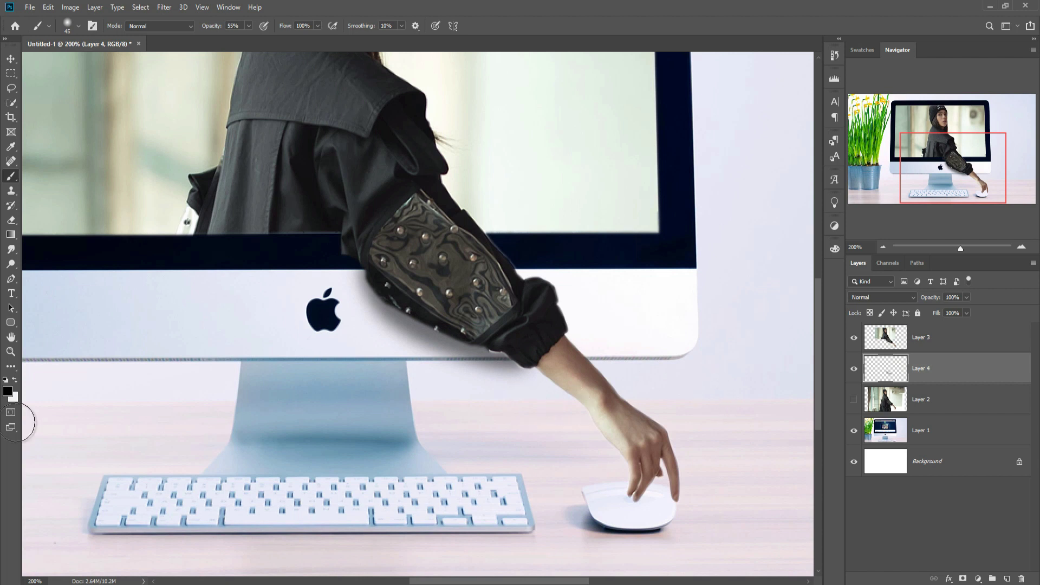
Step: Add a layer mask to Layer 4 and mask out the sleeve shadow that spills below the monitor's lower edge
left_click(963, 579)
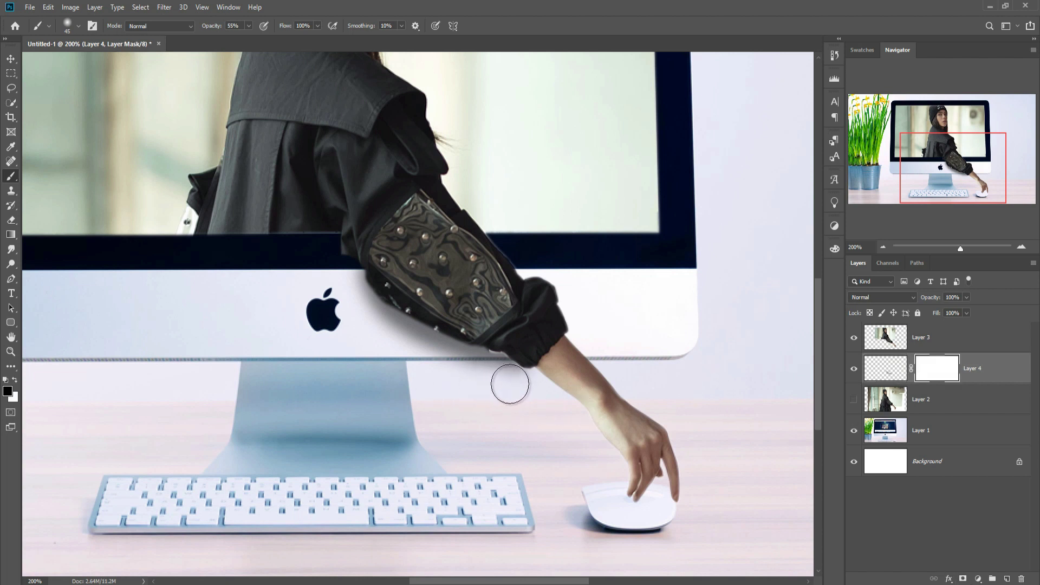
left_click_drag(534, 383, 481, 386)
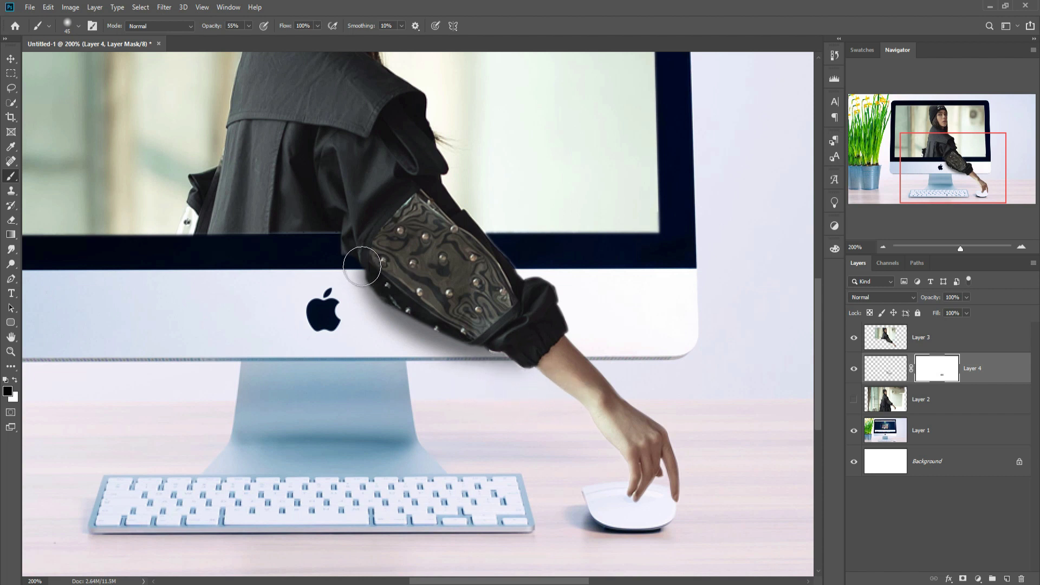
Step: Add a layer above Layer 4 and paint a tighter black shadow along the sleeve's lower edge with a size 20 brush at 55% opacity
left_click(890, 371)
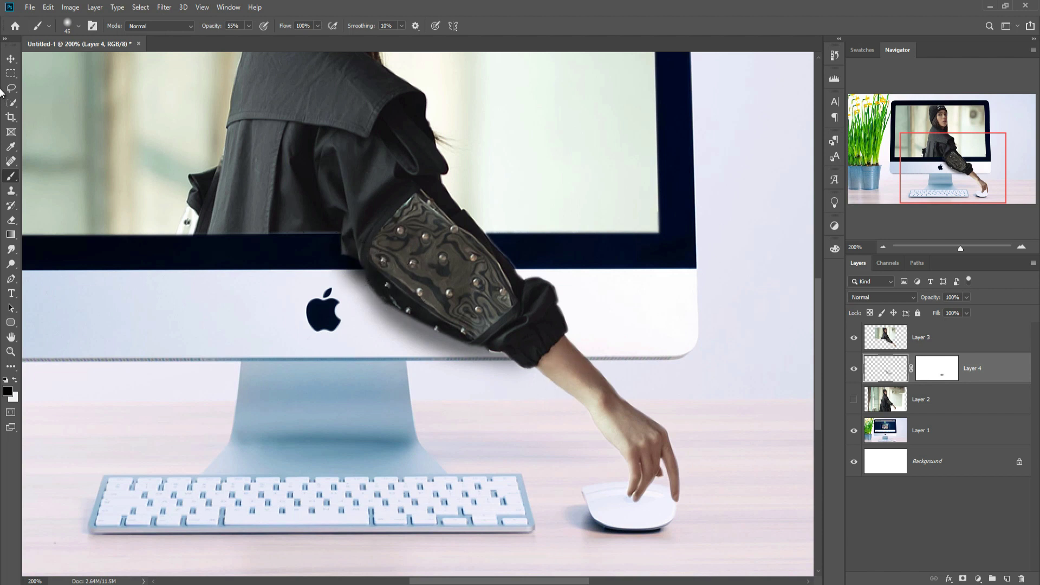
left_click(11, 59)
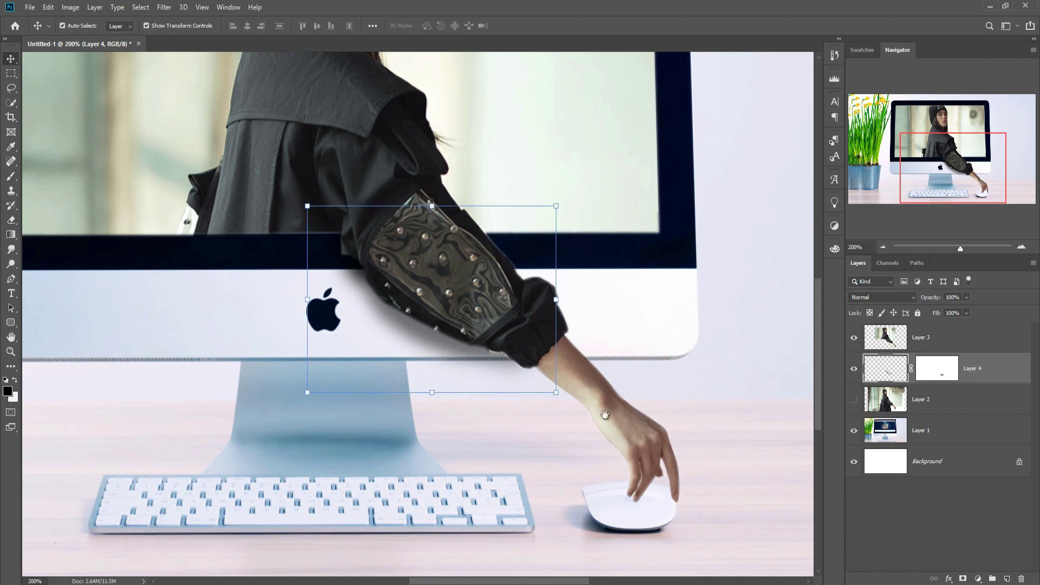
left_click_drag(592, 416, 578, 325)
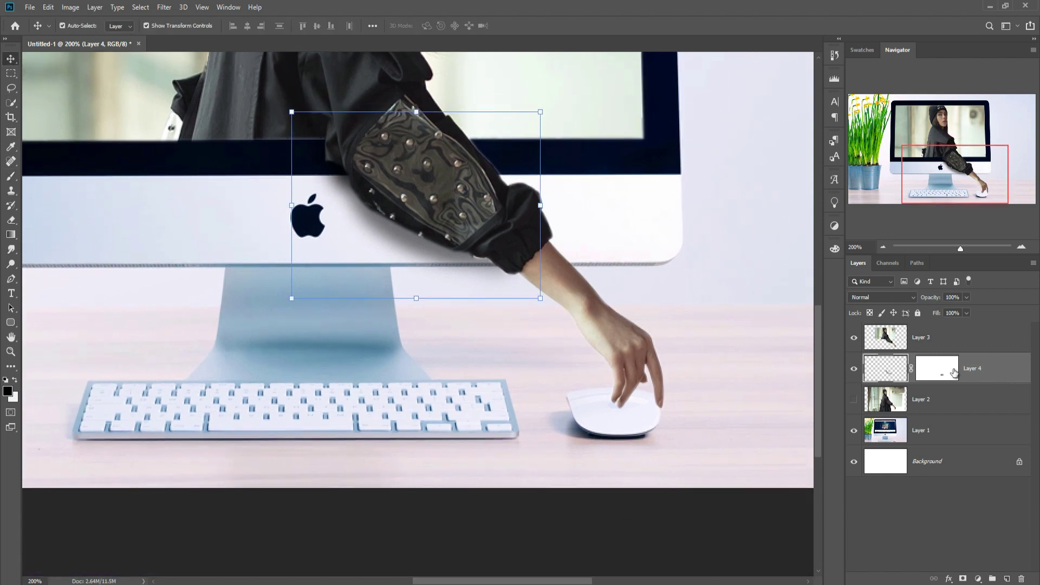
left_click(1005, 577)
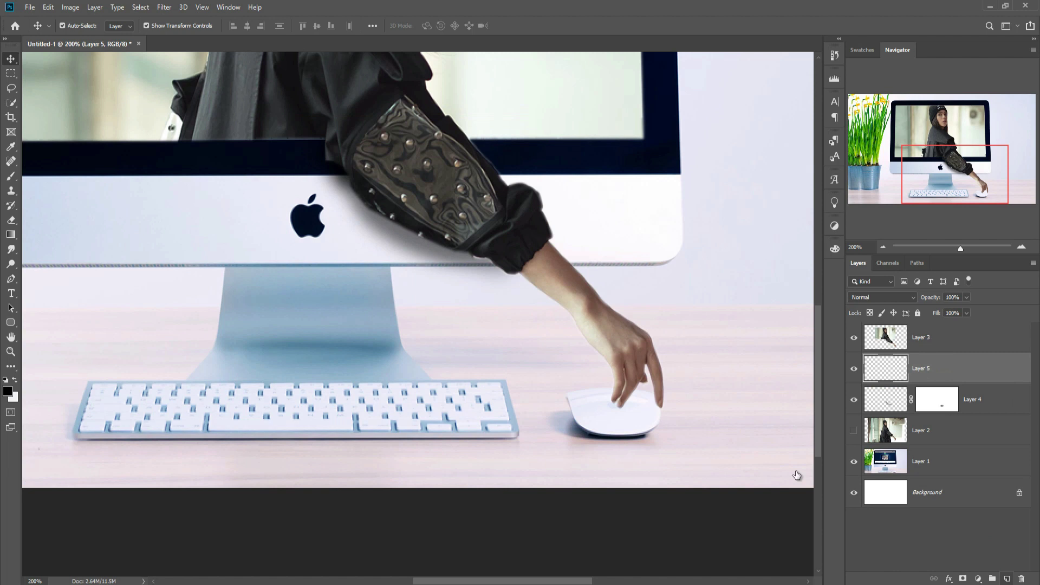
left_click(7, 177)
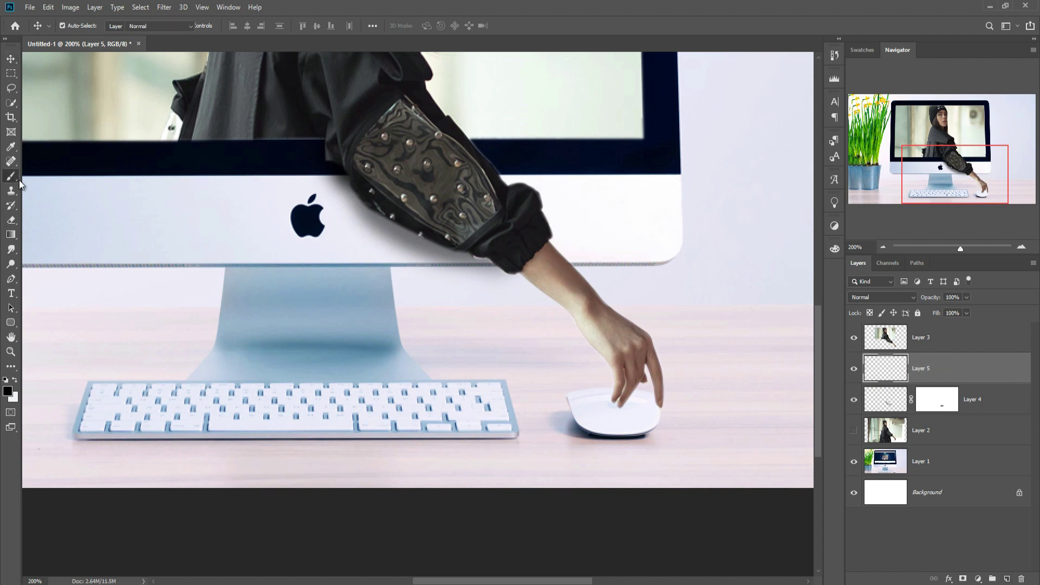
key("bracketleft")
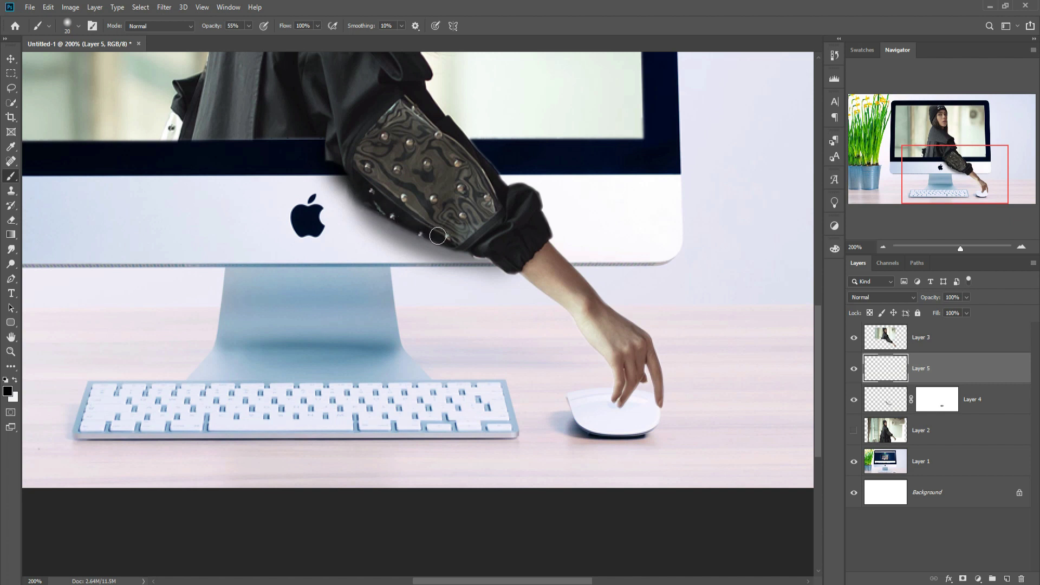
left_click_drag(482, 252, 399, 220)
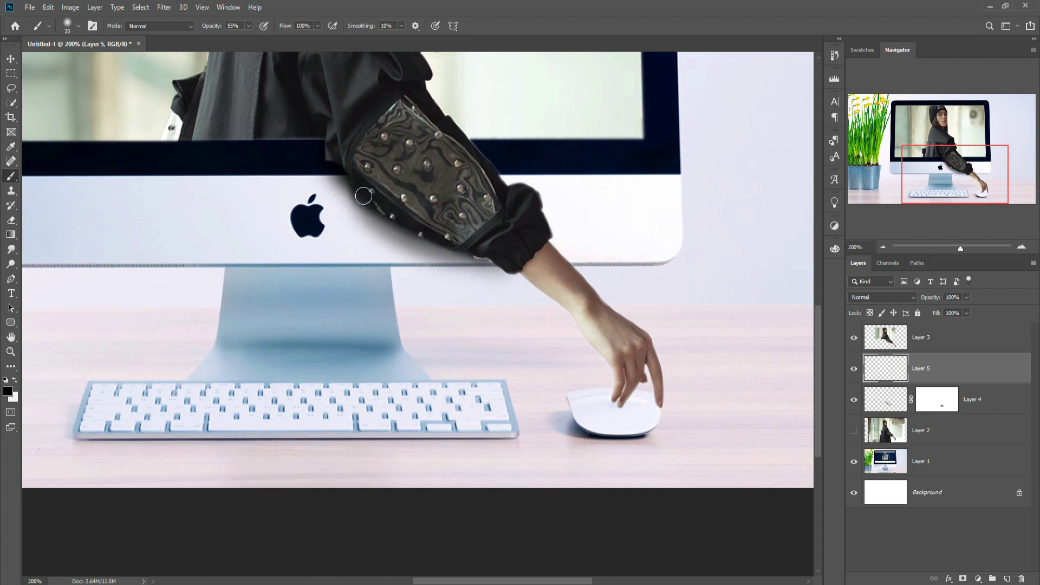
left_click(10, 59)
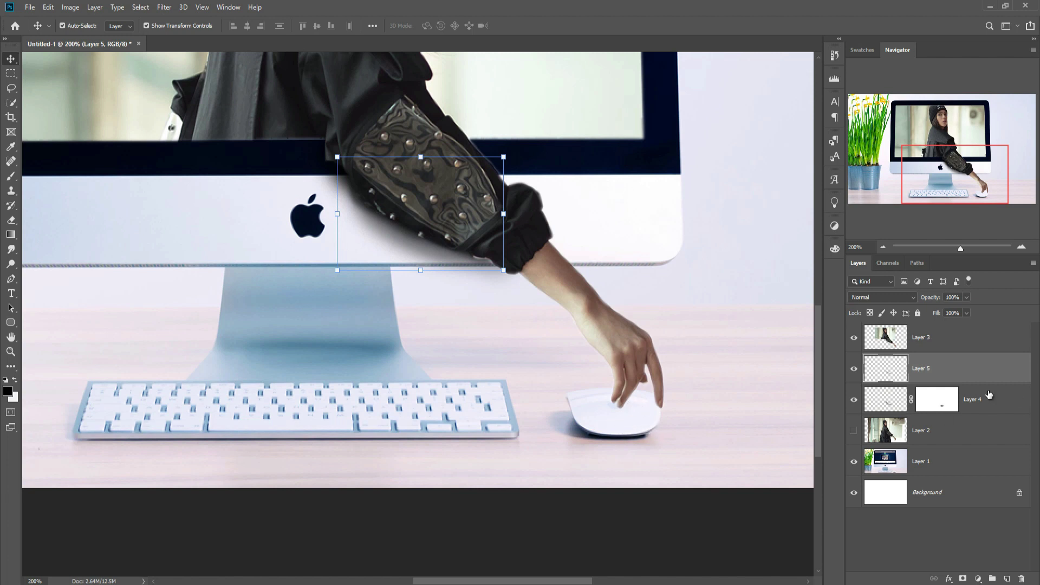
Step: Add a layer above Layer 5 and paint a soft black shadow over the mouse beneath the hand with a size 90 brush at 55% opacity
left_click(1006, 578)
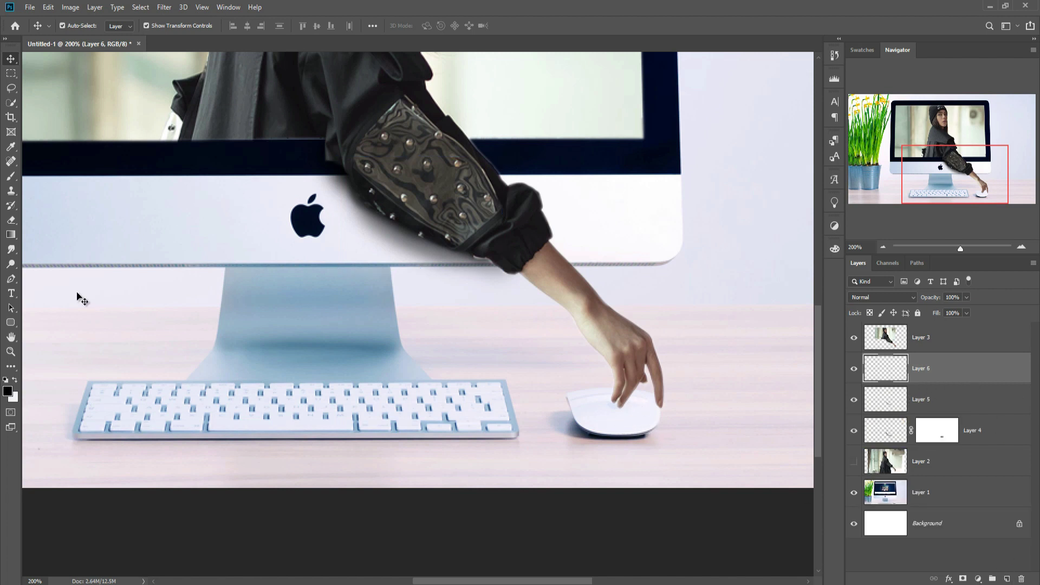
left_click(11, 176)
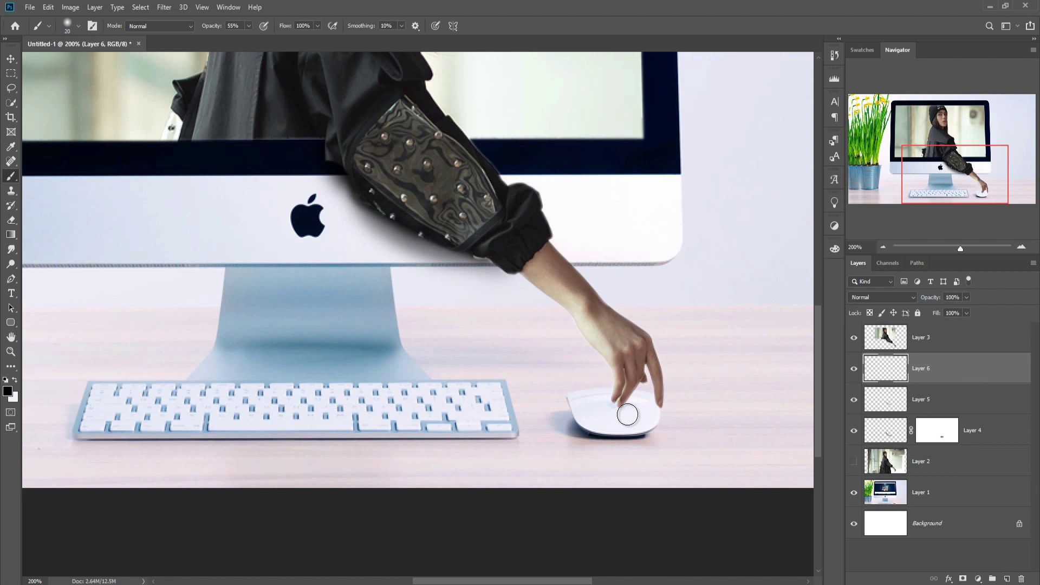
key("bracketright")
key("bracketright")
key("bracketright")
key("bracketright")
key("bracketright")
key("bracketright")
key("bracketright")
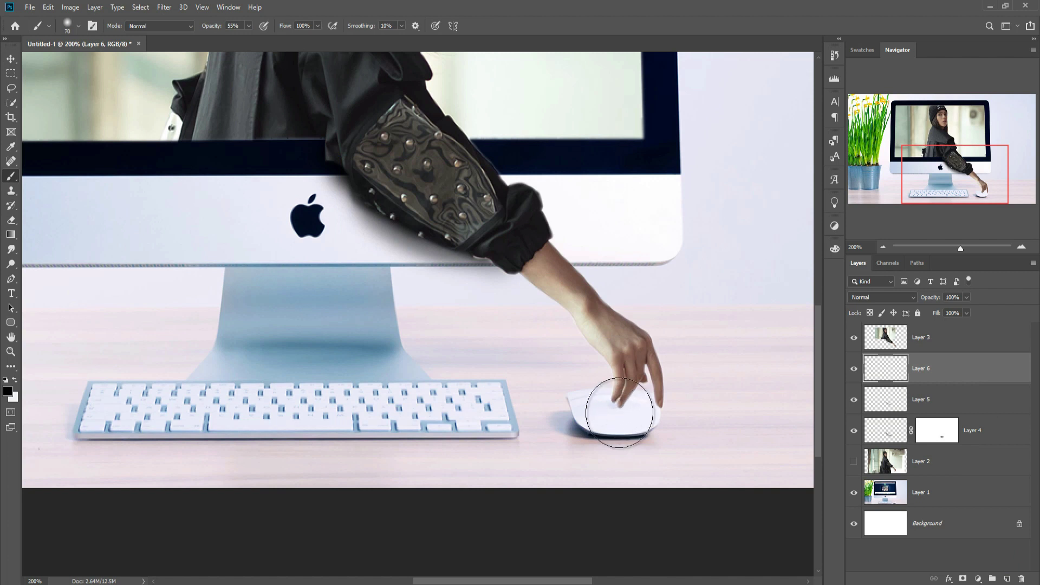
left_click_drag(631, 420, 643, 400)
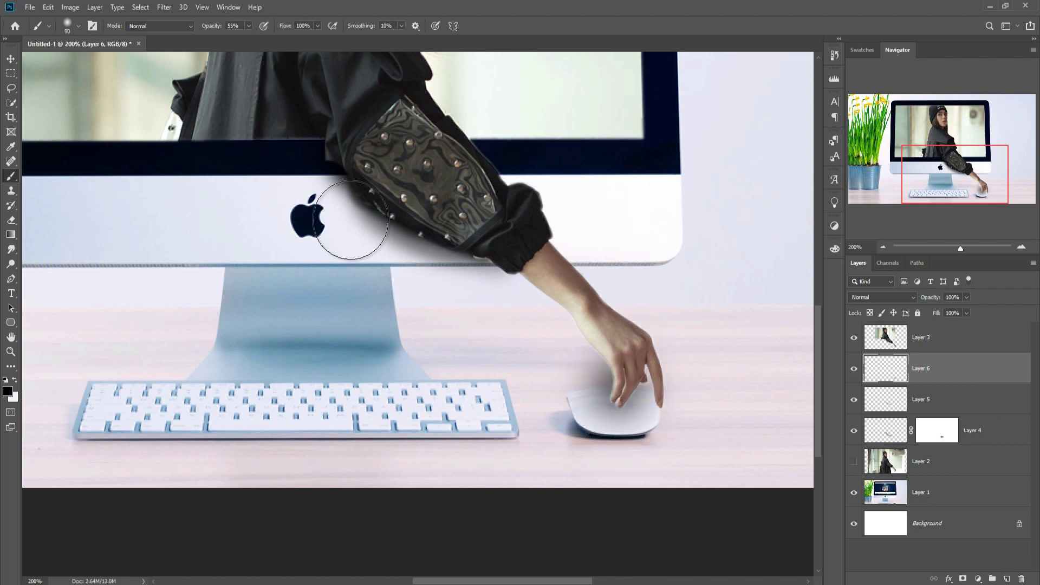
Step: Transform the hand shadow to about 164% width and 55% height, and position it over the mouse beneath the fingers
left_click(11, 59)
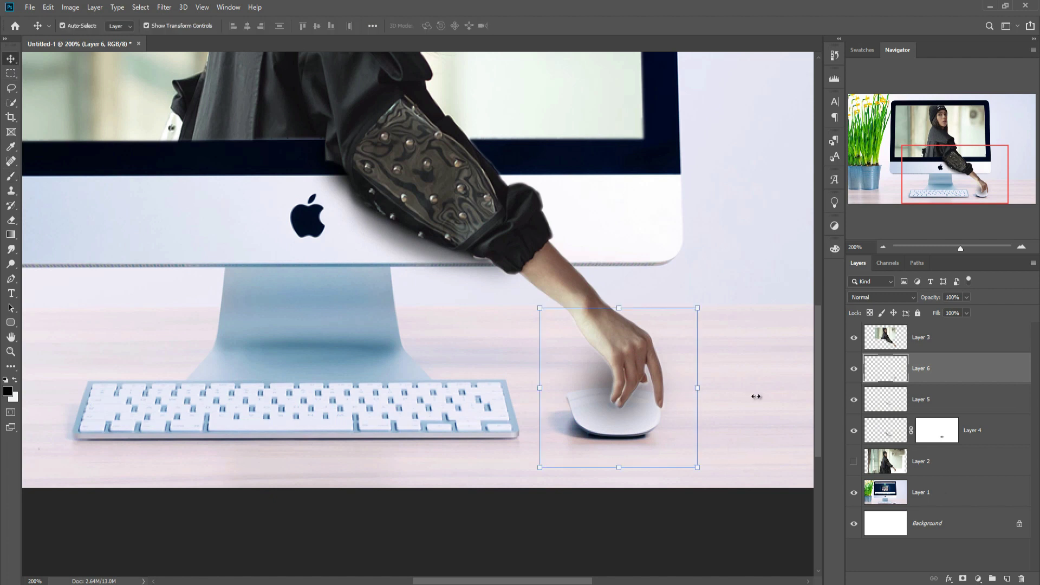
left_click_drag(756, 396, 786, 388)
left_click_drag(662, 307, 664, 381)
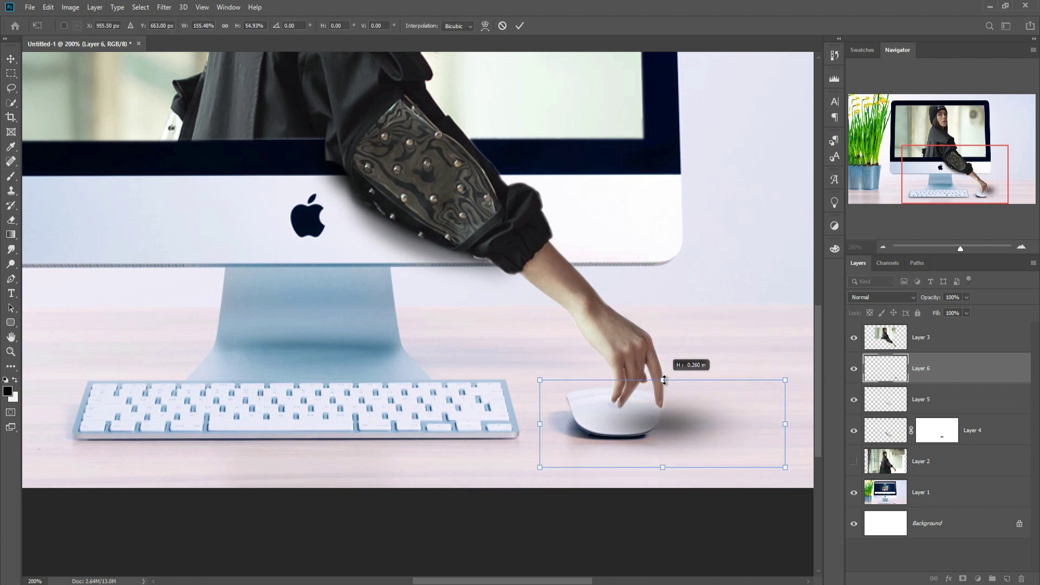
left_click_drag(681, 427, 634, 413)
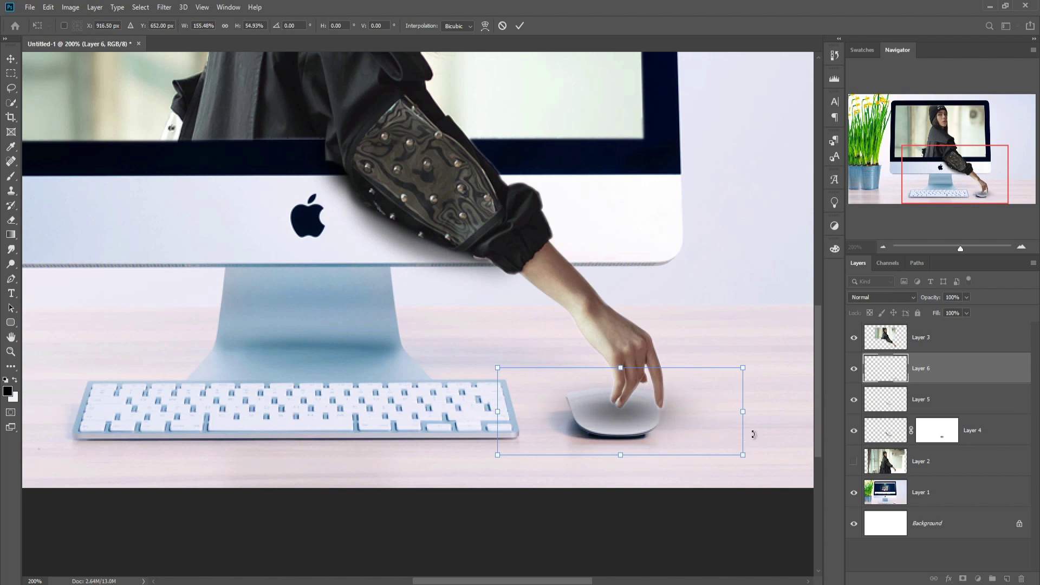
left_click_drag(753, 414, 757, 415)
left_click_drag(656, 426, 655, 430)
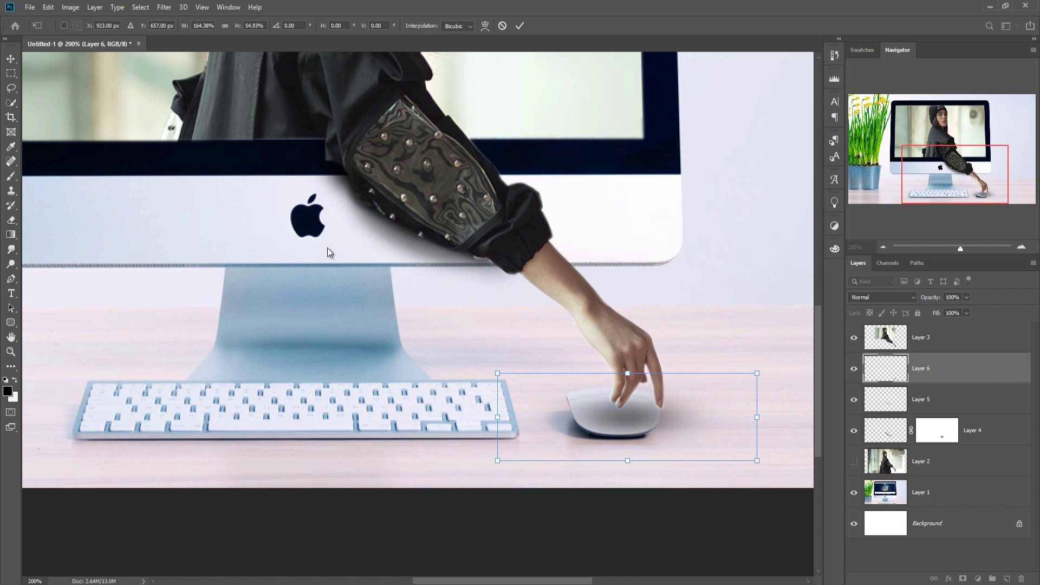
key("Return")
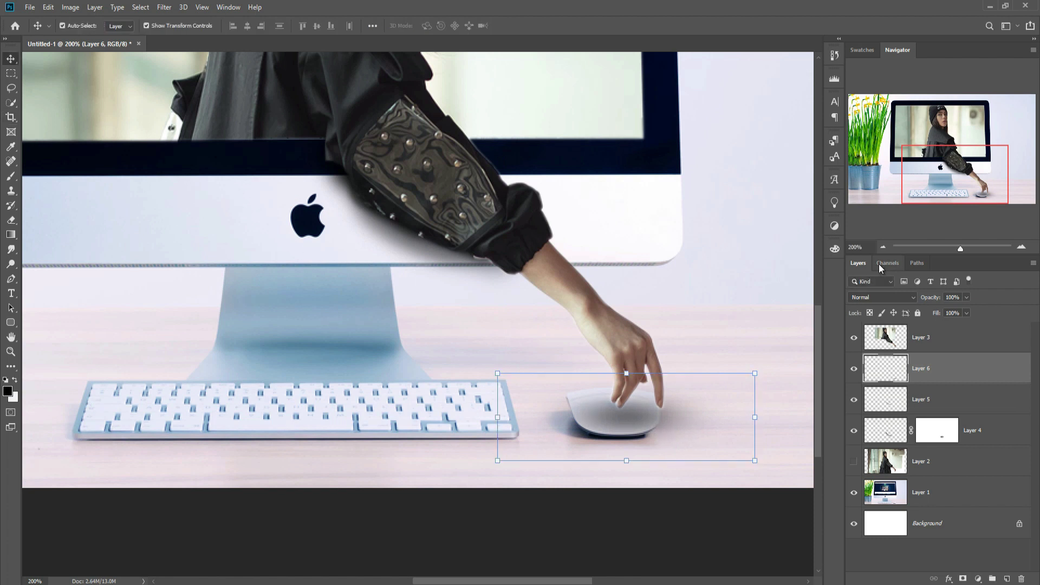
Step: Scale Layer 3 through Layer 1 together to 101.62% and crop the overhanging pixels to the canvas bounds
key("ctrl+minus")
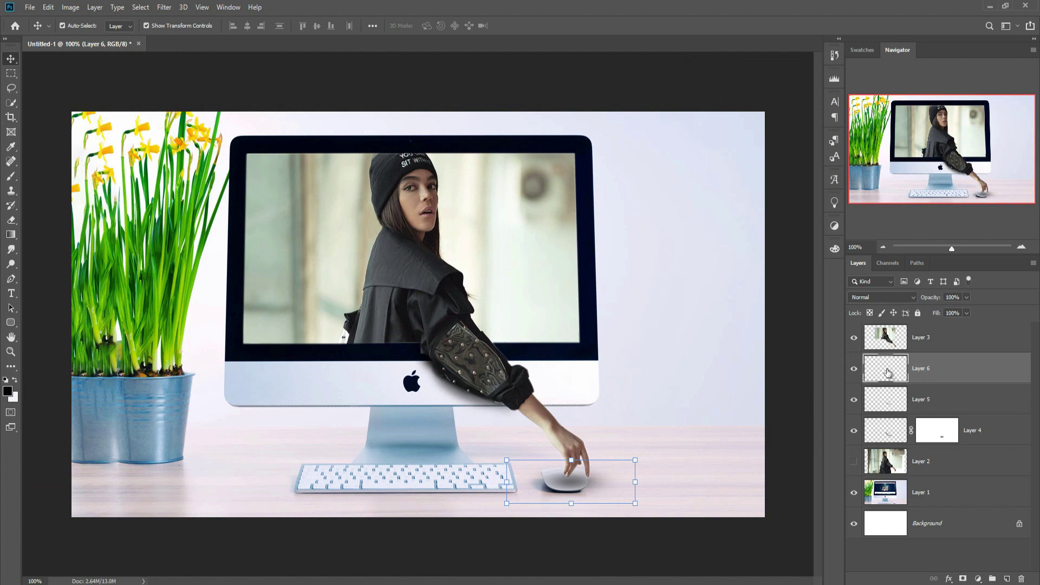
left_click(939, 343)
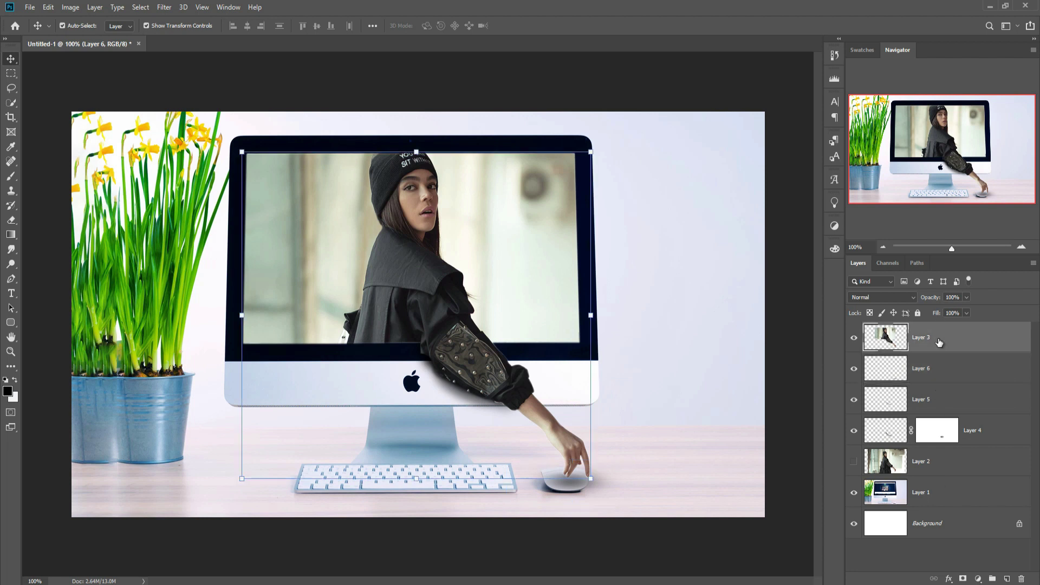
left_click(949, 530, "shift")
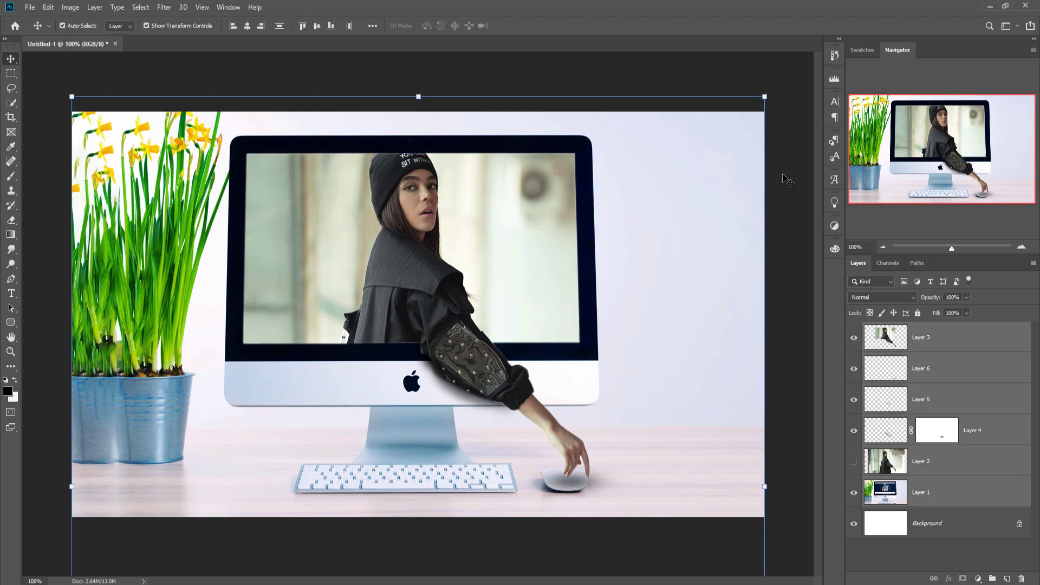
left_click_drag(765, 98, 781, 90)
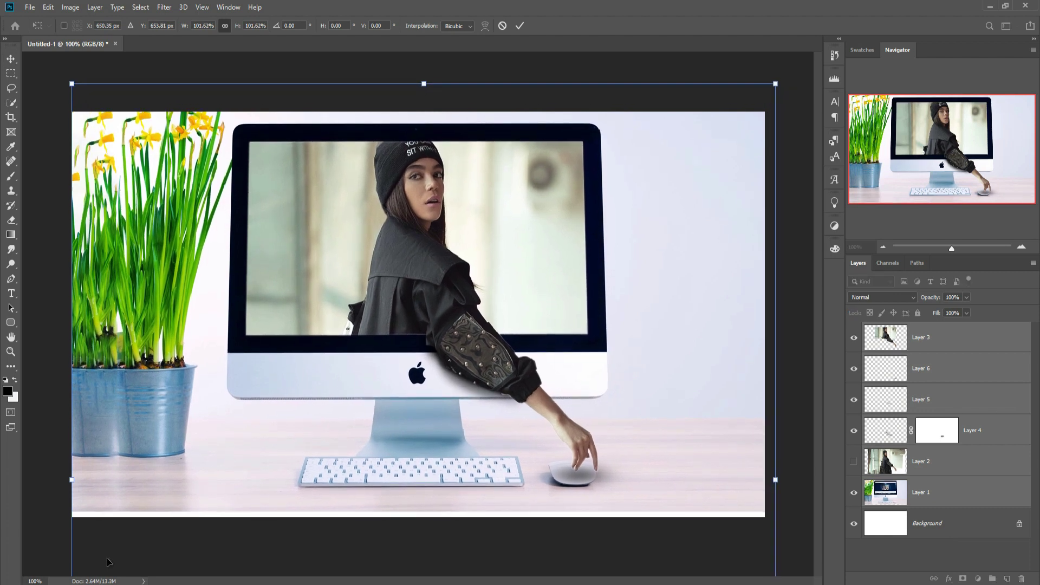
key("ctrl+minus")
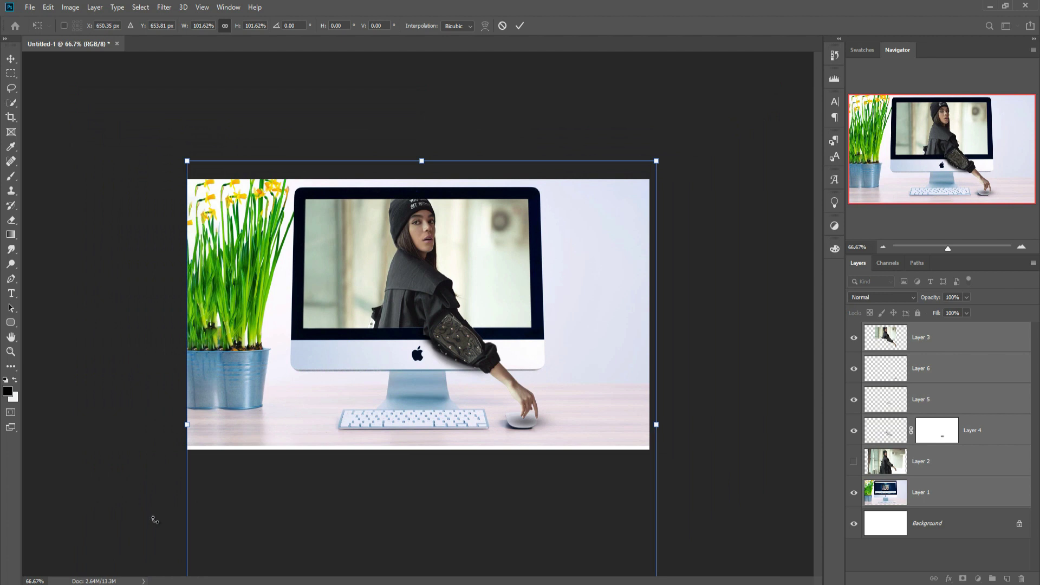
left_click(11, 117)
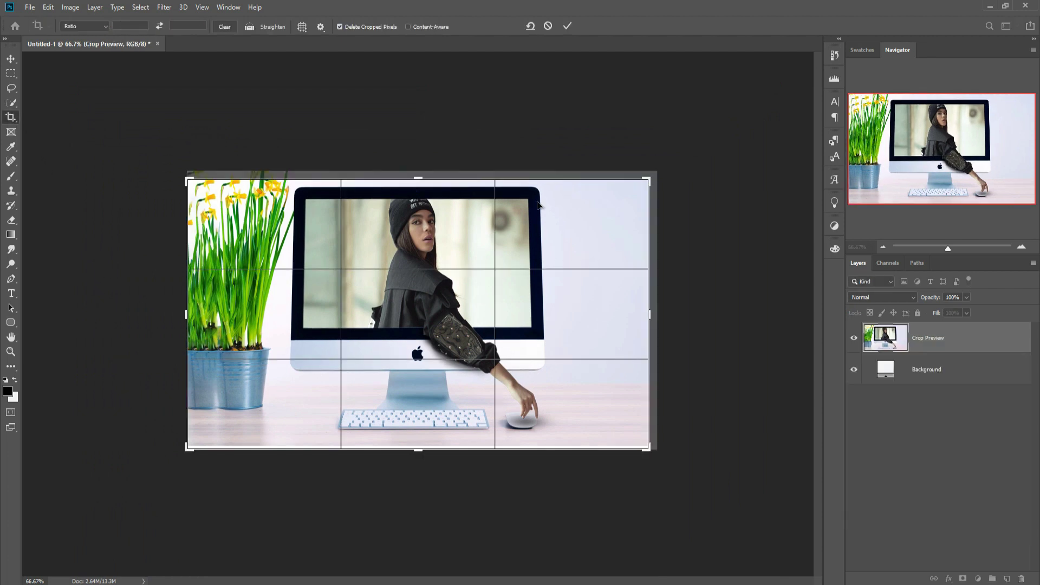
left_click(567, 26)
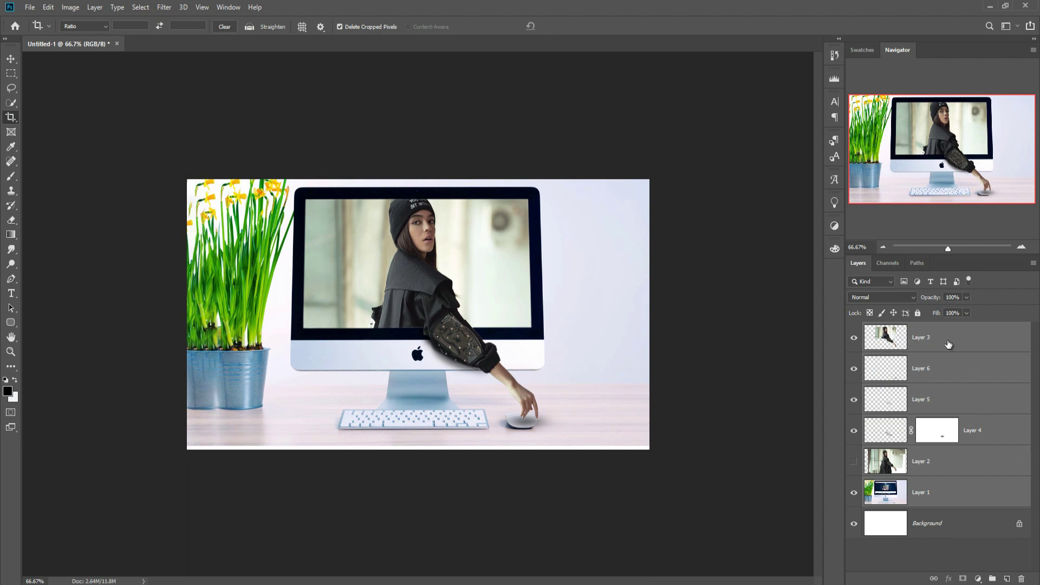
Step: Enlarge the selected layers together to 108.90% so they cover the canvas, and shift them 9 px to the right
key("v")
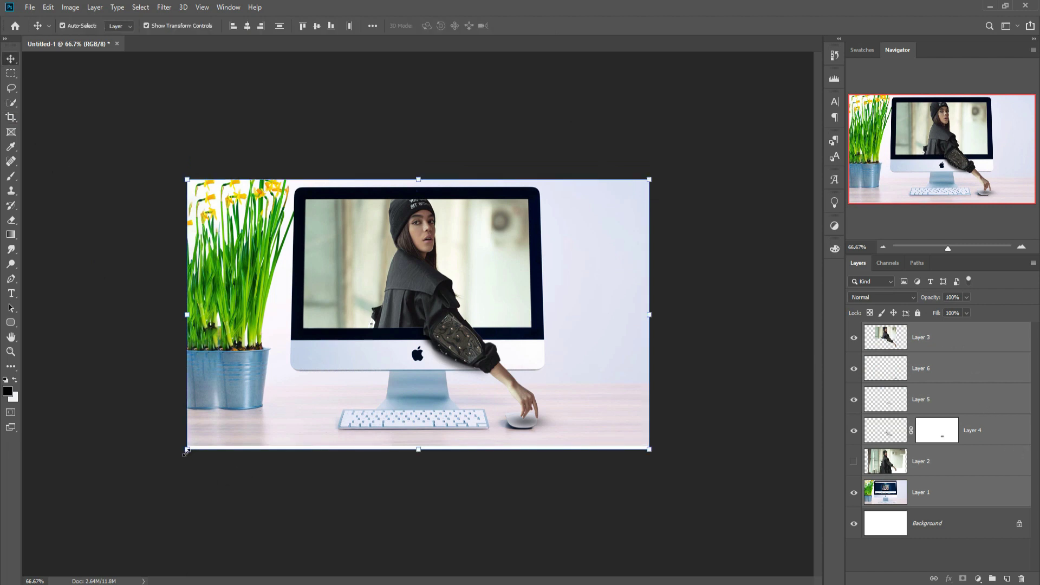
left_click_drag(186, 452, 154, 476)
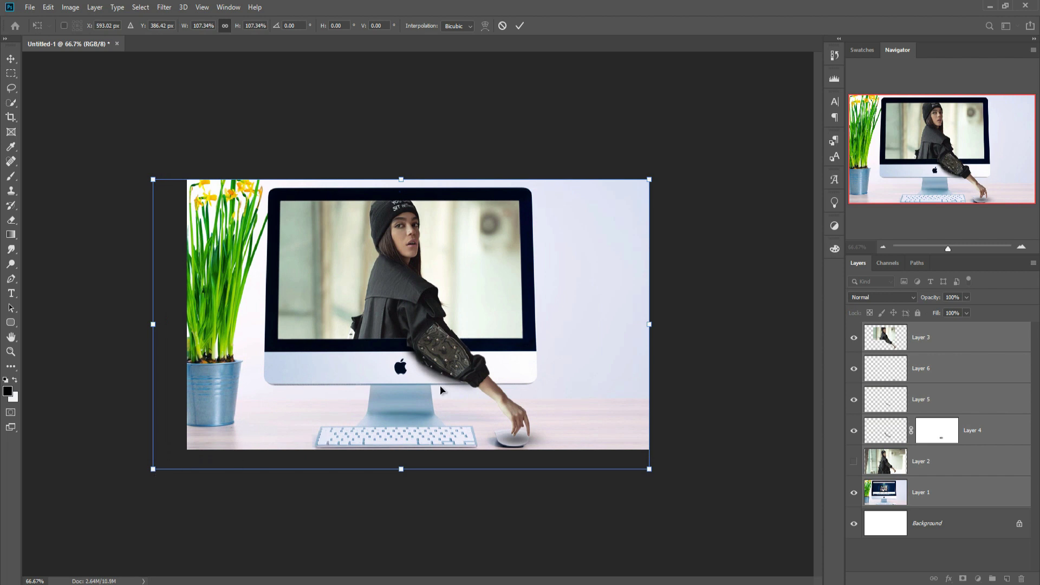
left_click_drag(653, 177, 657, 174)
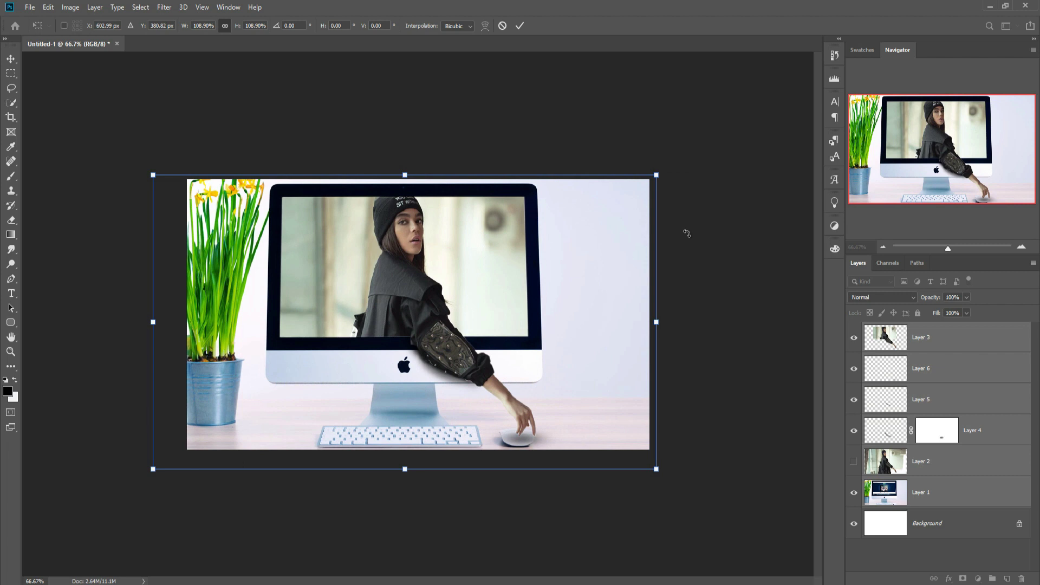
key("Right")
key("Right")
key("Right")
key("Right")
key("Right")
key("Right")
key("Right")
key("Right")
key("Right")
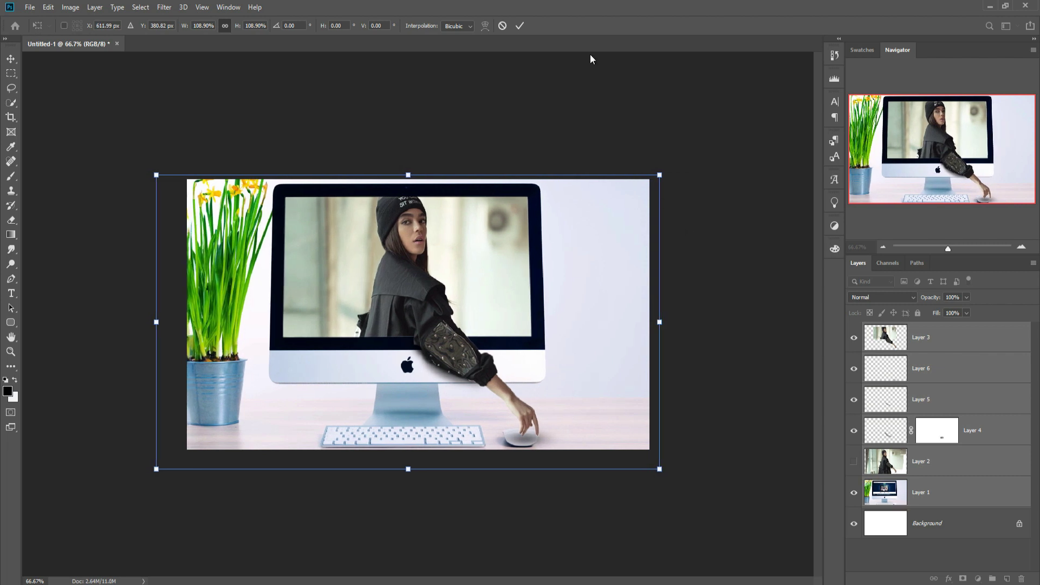
left_click(520, 26)
key("ctrl+1")
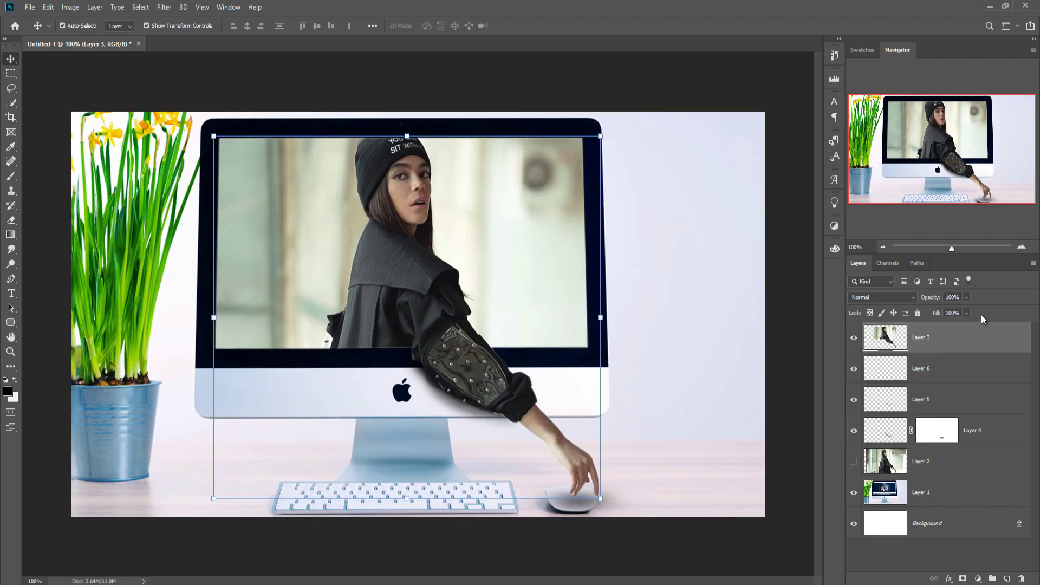
Step: Duplicate Layer 3, keeping the default copy name
right_click(963, 344)
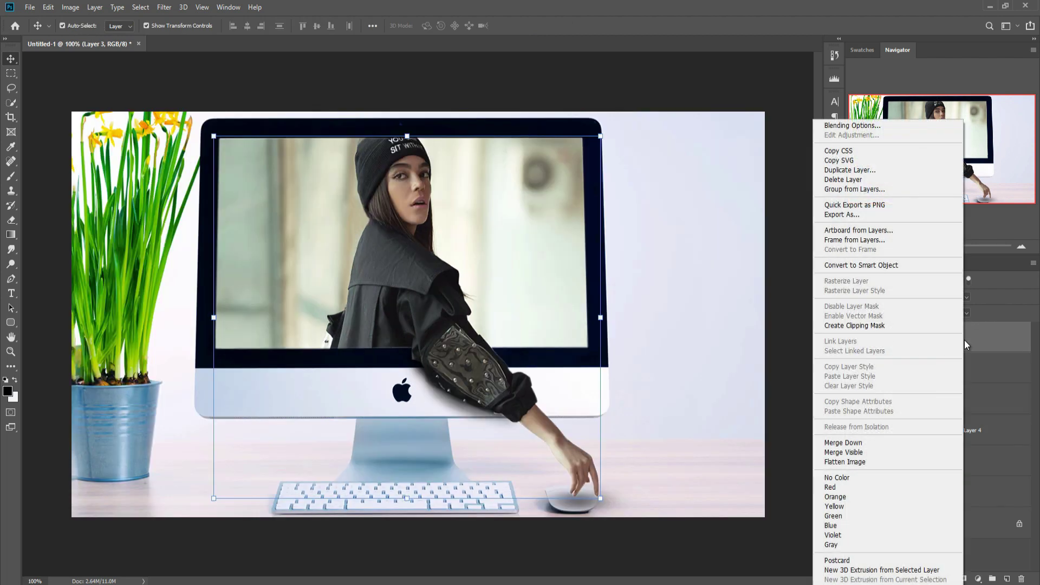
left_click(834, 178)
left_click(609, 166)
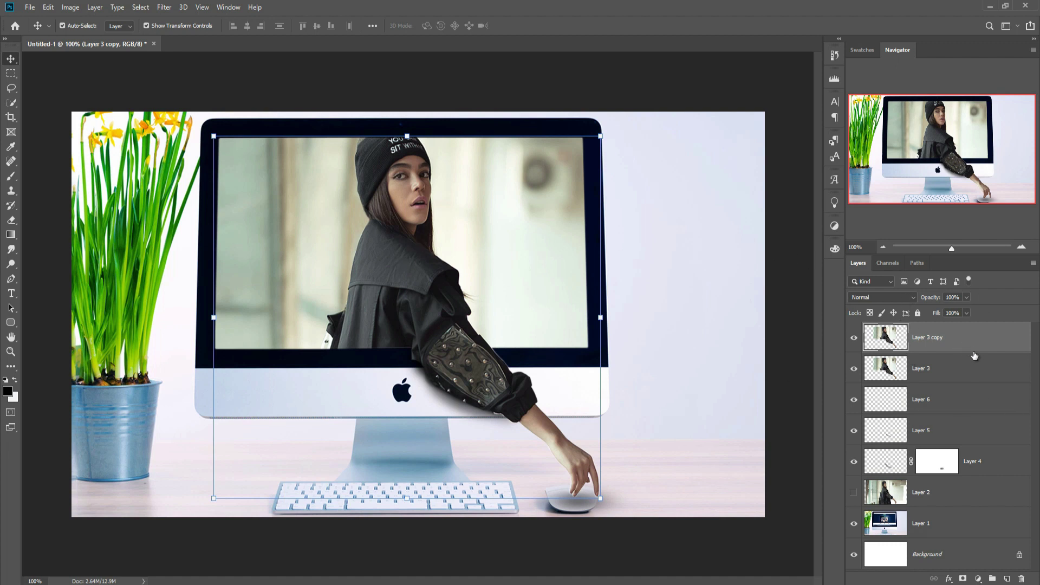
Step: Add a layer above Layer 3 copy and paint a soft white band across the monitor screen with a size 200 brush at 100% opacity
left_click(1007, 579)
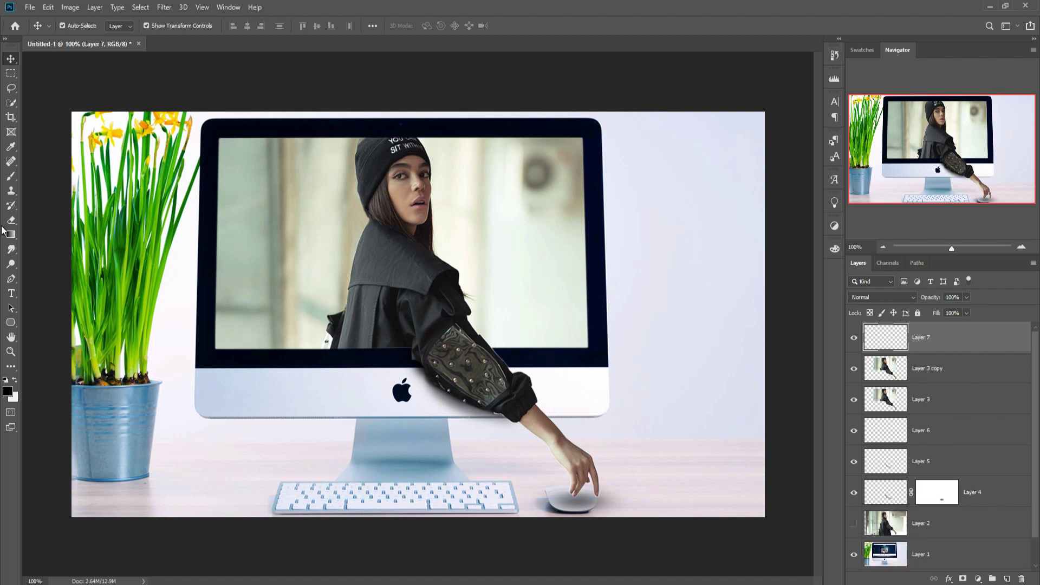
left_click(11, 177)
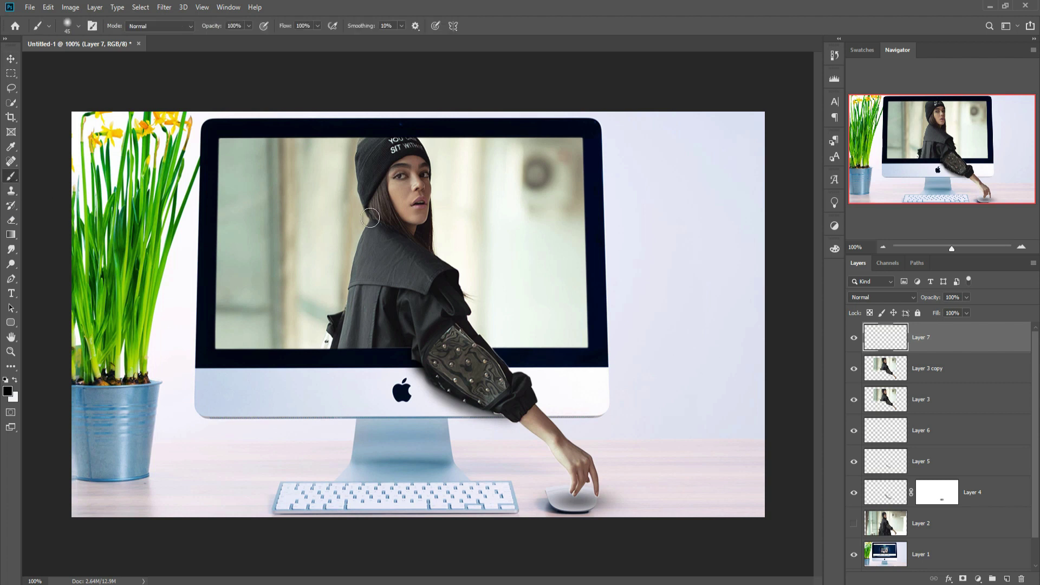
left_click(15, 379)
key("bracketright")
key("bracketright")
key("bracketright")
key("bracketright")
key("bracketright")
key("bracketright")
key("bracketright")
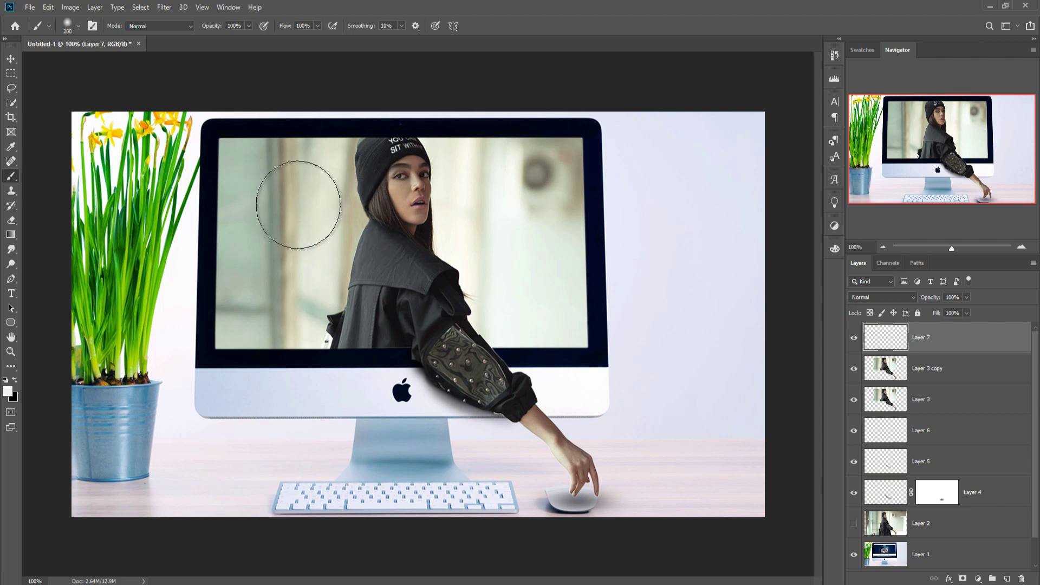
left_click_drag(298, 200, 476, 197)
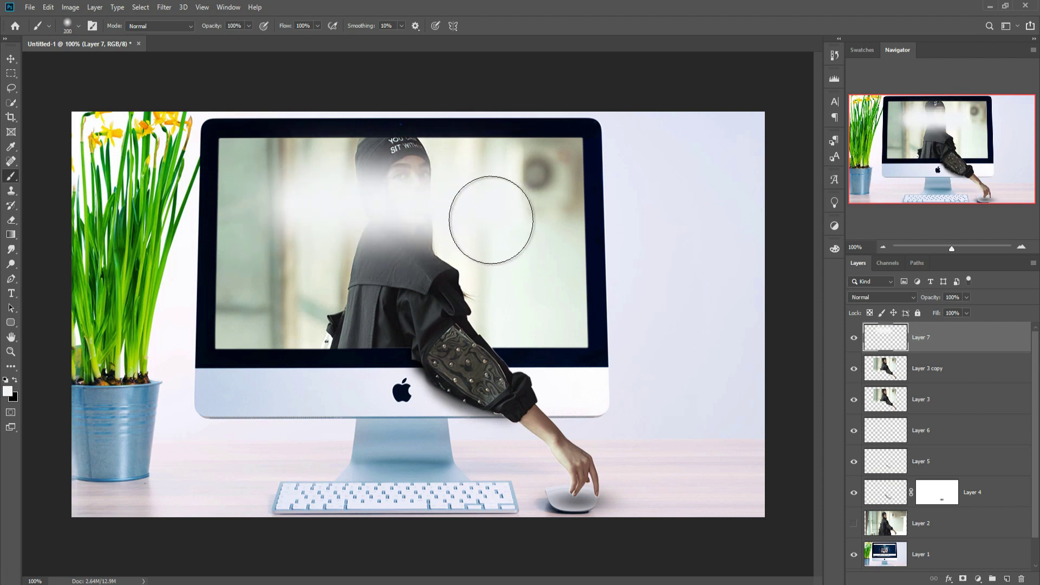
Step: Undo the white band, then paint a faint white haze over the monitor screen on Layer 7 with brush opacity at 5%
key("ctrl+z")
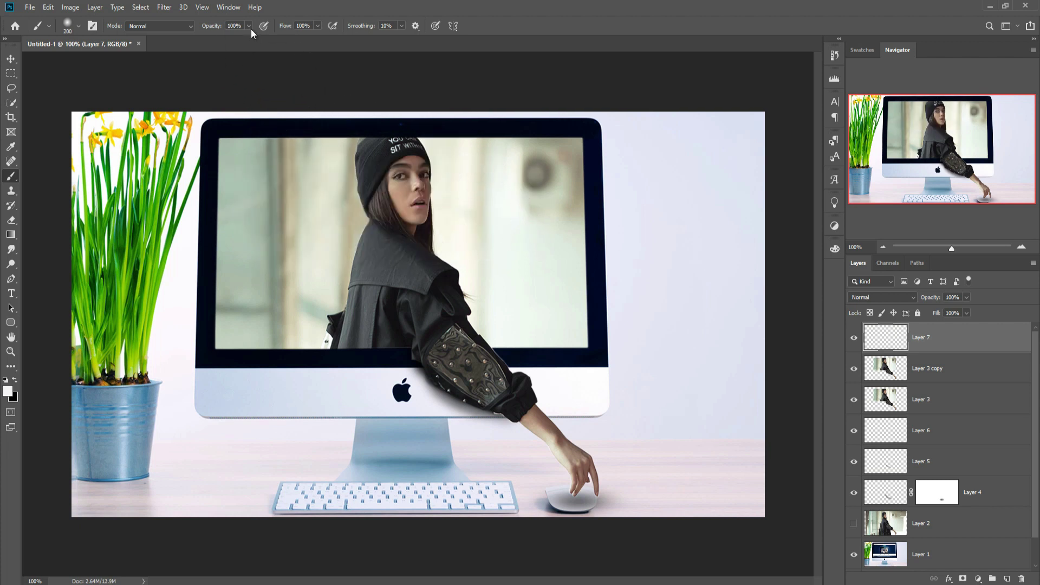
left_click(249, 26)
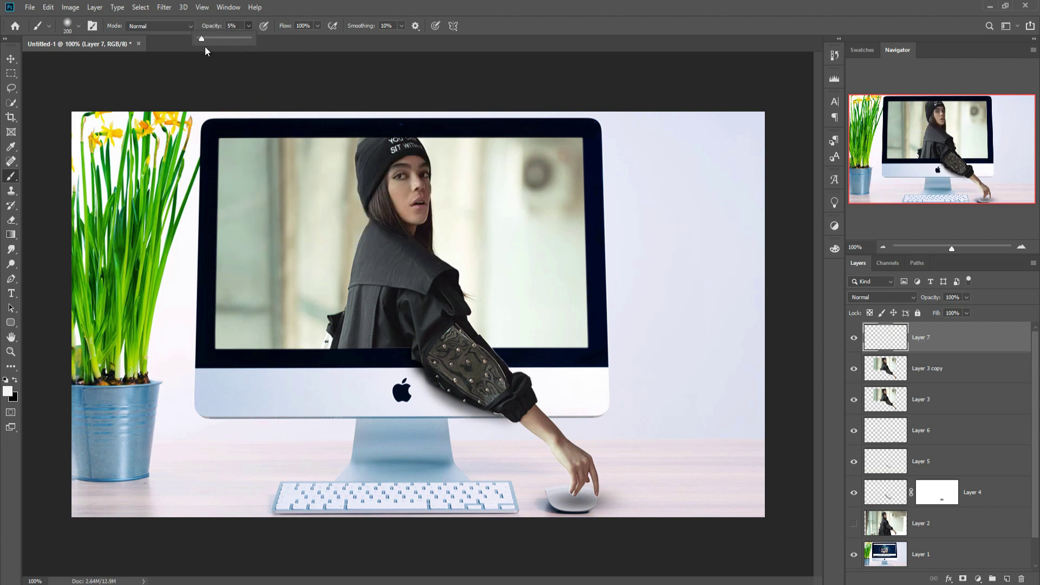
left_click(212, 69)
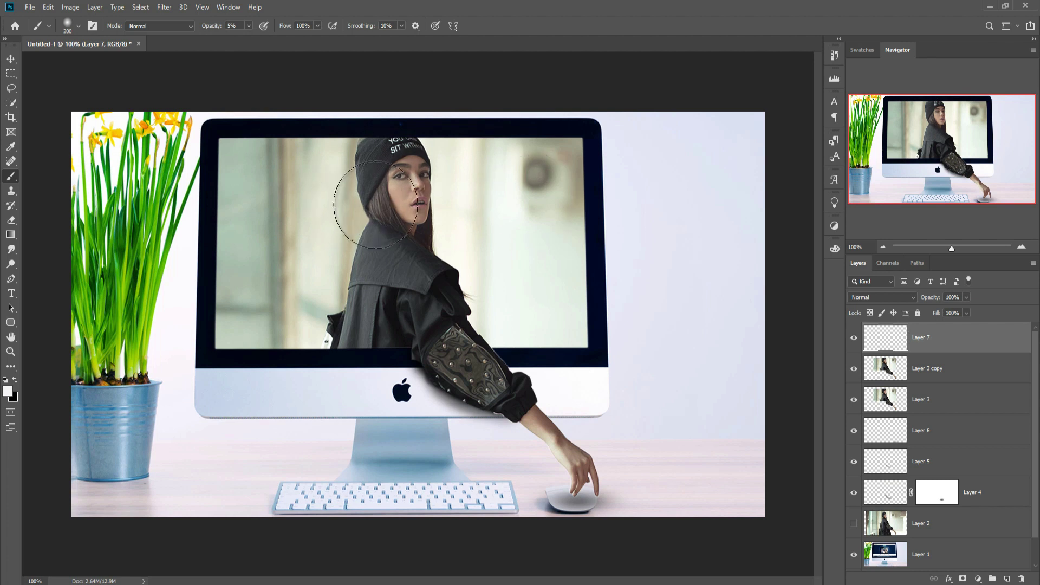
mouse_move(375, 205)
left_mouse_down()
mouse_move(462, 204)
mouse_move(436, 186)
mouse_move(471, 183)
mouse_move(404, 214)
mouse_move(527, 235)
mouse_move(339, 270)
mouse_move(528, 274)
mouse_move(361, 272)
mouse_move(270, 184)
mouse_move(329, 185)
mouse_move(282, 172)
mouse_move(363, 196)
mouse_move(489, 192)
mouse_move(503, 248)
mouse_move(496, 265)
mouse_move(512, 271)
mouse_move(463, 290)
mouse_move(403, 282)
mouse_move(293, 296)
mouse_move(406, 309)
mouse_move(472, 301)
left_mouse_up()
mouse_move(519, 298)
left_mouse_down()
mouse_move(538, 307)
mouse_move(494, 251)
mouse_move(508, 257)
mouse_move(542, 208)
mouse_move(538, 197)
mouse_move(530, 219)
mouse_move(492, 228)
mouse_move(363, 216)
mouse_move(265, 179)
mouse_move(278, 205)
mouse_move(333, 225)
mouse_move(469, 229)
mouse_move(497, 259)
mouse_move(445, 206)
mouse_move(313, 184)
mouse_move(413, 189)
mouse_move(416, 234)
mouse_move(476, 257)
mouse_move(519, 291)
mouse_move(476, 289)
left_mouse_up()
Step: Reduce the brush size to 100 and extend the faint white haze around the woman's shoulder and lower jacket
key("bracketleft")
key("bracketleft")
key("bracketleft")
key("bracketleft")
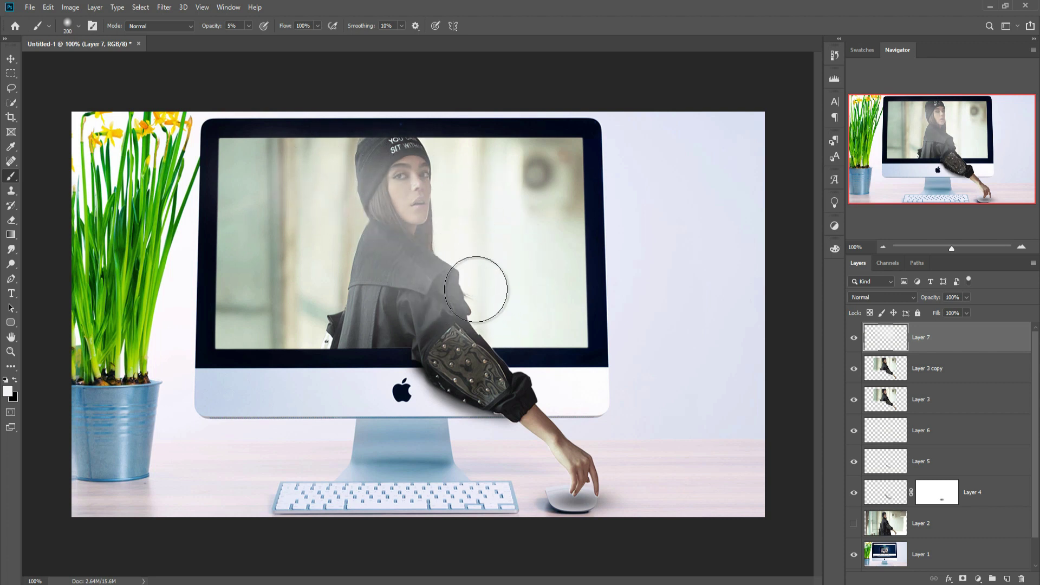
mouse_move(469, 324)
left_mouse_down()
mouse_move(451, 315)
mouse_move(515, 309)
mouse_move(428, 307)
mouse_move(553, 300)
mouse_move(469, 295)
left_mouse_up()
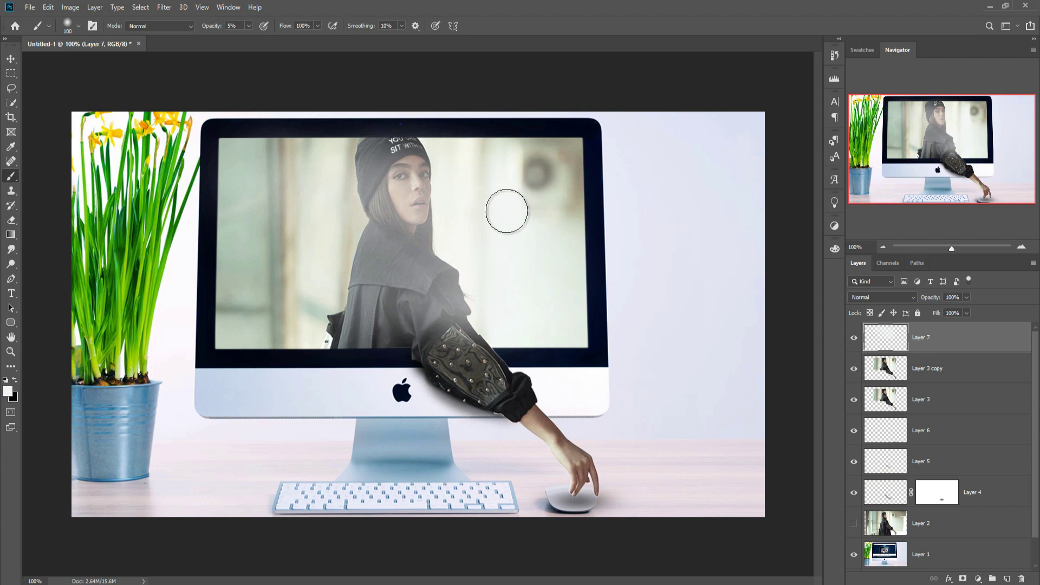
mouse_move(343, 323)
left_mouse_down()
mouse_move(400, 325)
mouse_move(273, 329)
mouse_move(318, 320)
left_mouse_up()
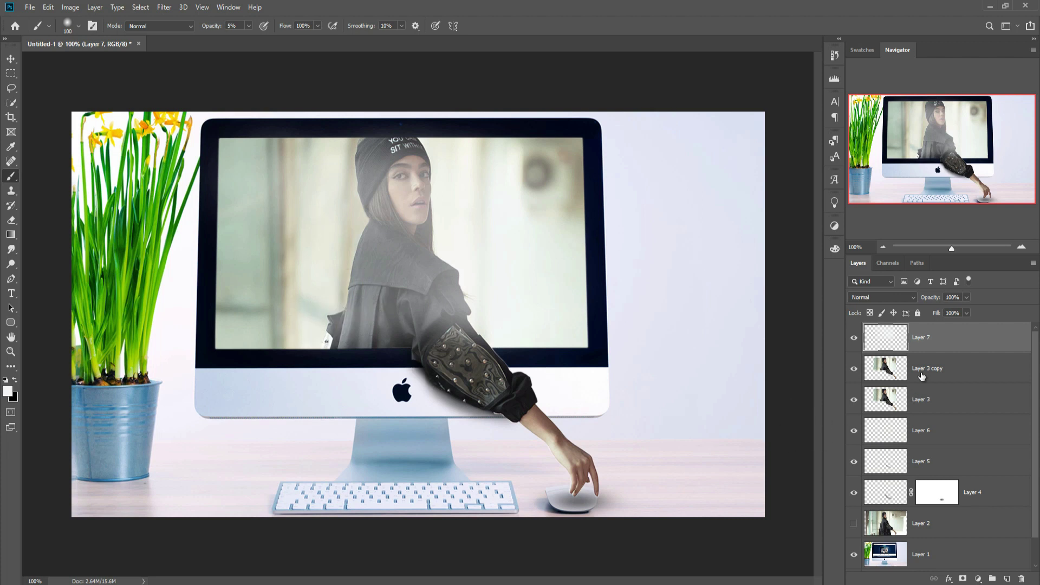
Step: Add a mask to Layer 7 and paint it black at 100% opacity over the sleeve reaching out of the monitor
left_click(964, 578)
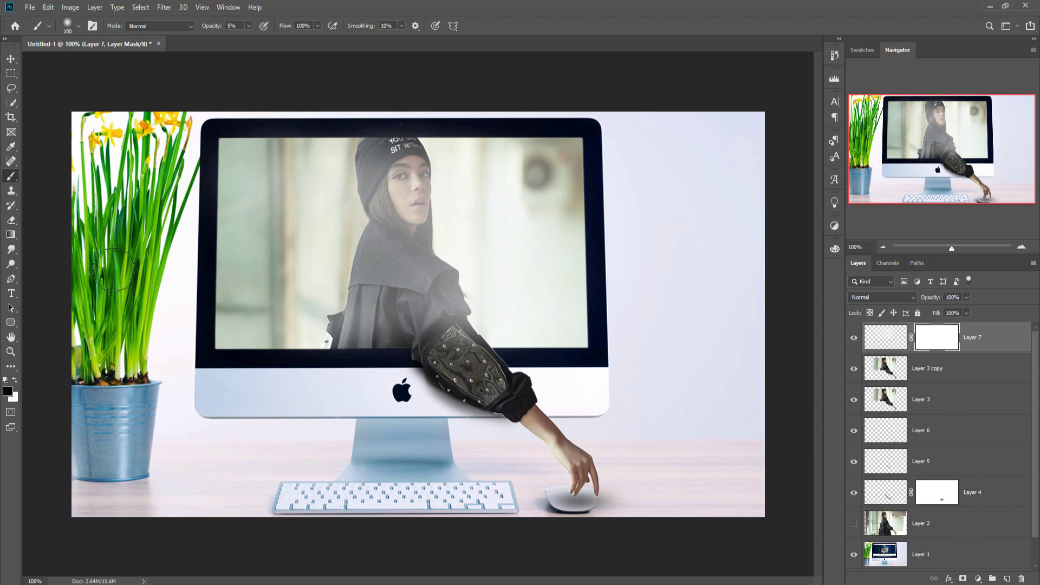
key("x")
left_click(249, 25)
left_click_drag(248, 40, 301, 40)
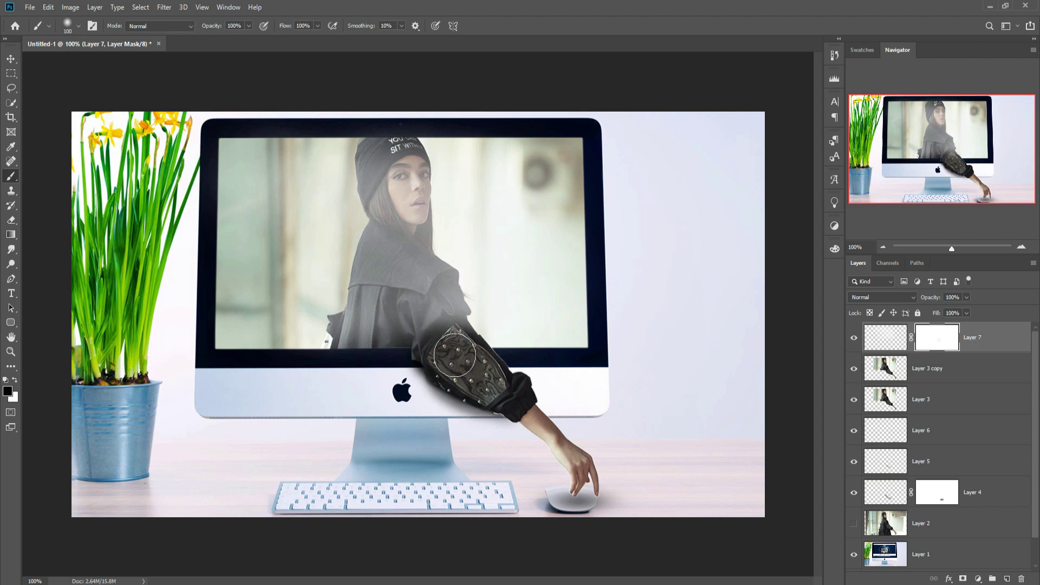
left_click(453, 358)
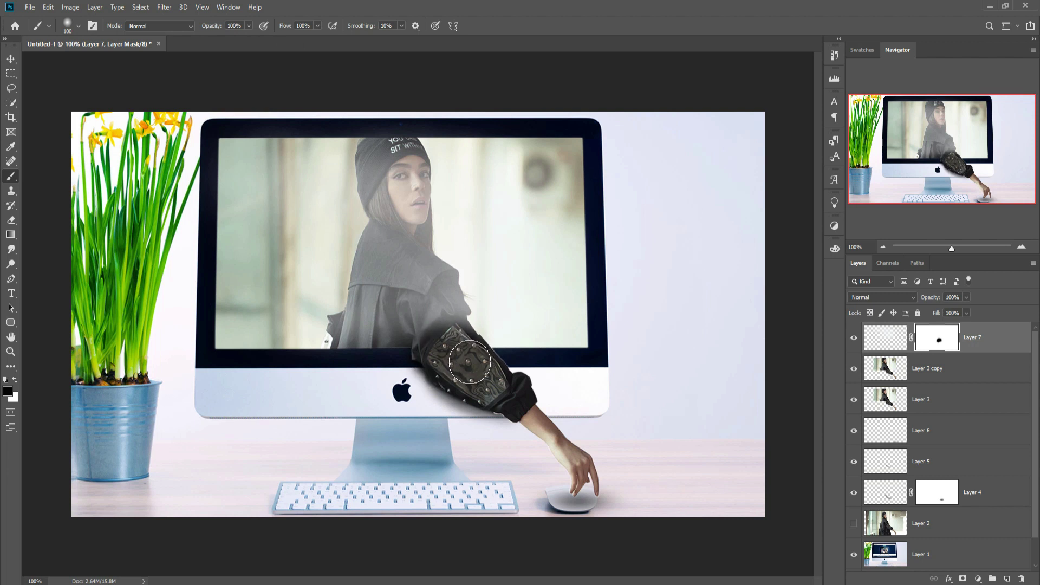
left_click(473, 372)
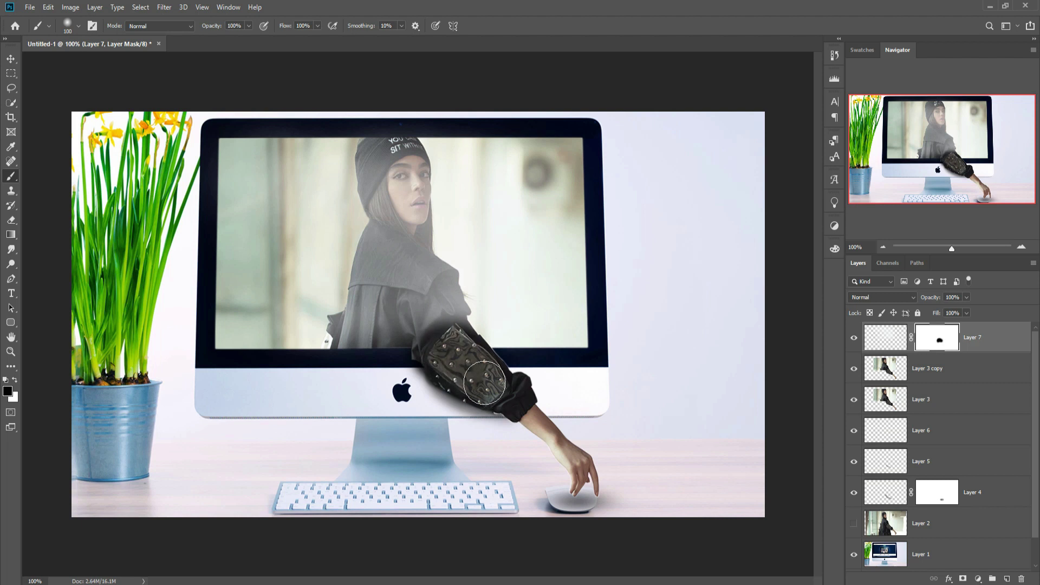
Step: Add a new layer above Layer 7 and outline a diagonal band across the upper-left part of the monitor screen with the Polygonal Lasso
left_click(11, 73)
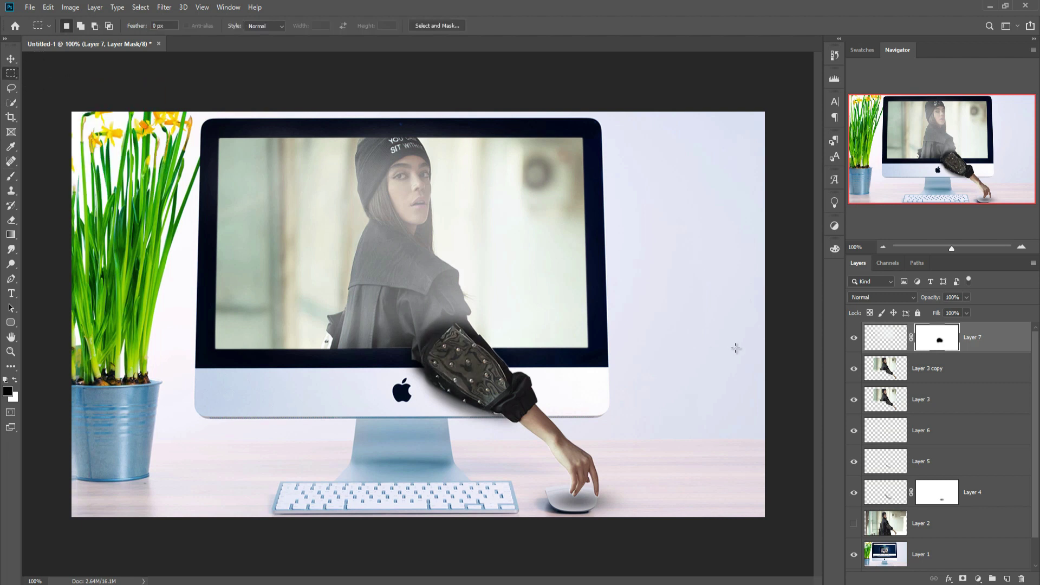
key("x")
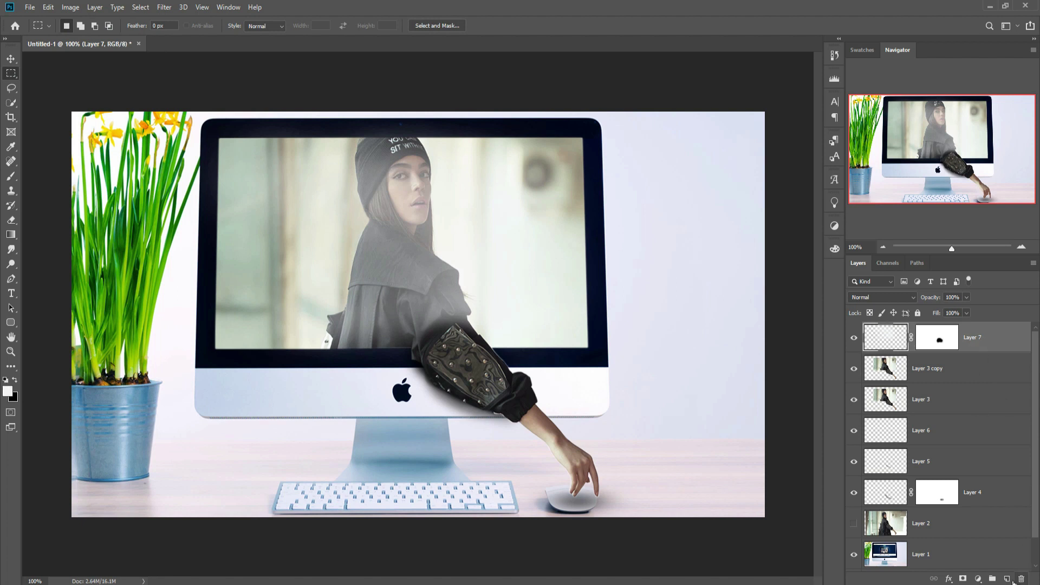
left_click(1007, 579)
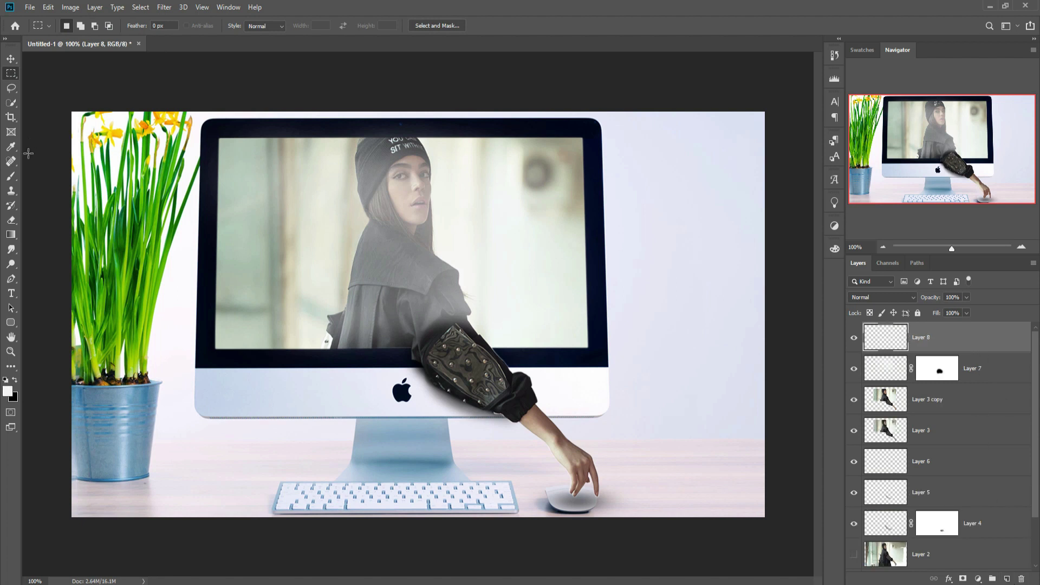
left_click(11, 87)
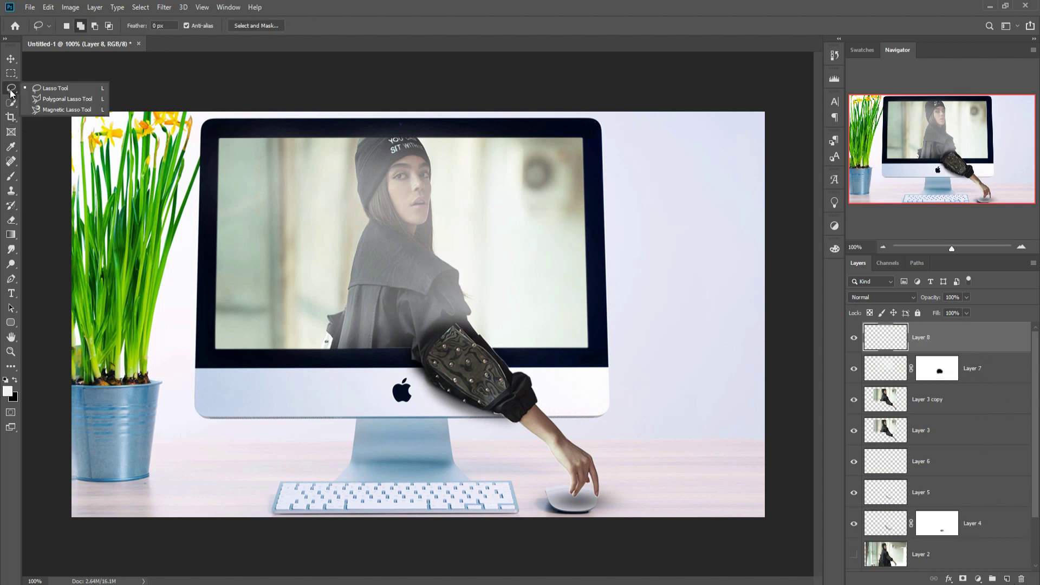
left_click(60, 99)
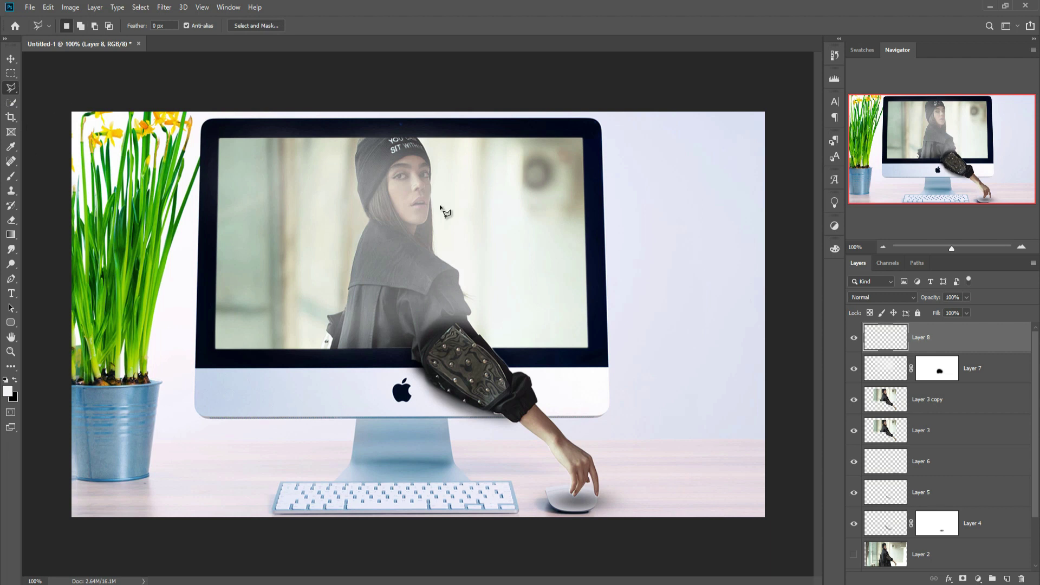
left_click(216, 276)
left_click(436, 139)
left_click(216, 317)
left_click(217, 275)
Step: Fill the diagonal band selection with a Solid Color layer in #f3f5f6, keeping the Normal blend mode
left_click(12, 59)
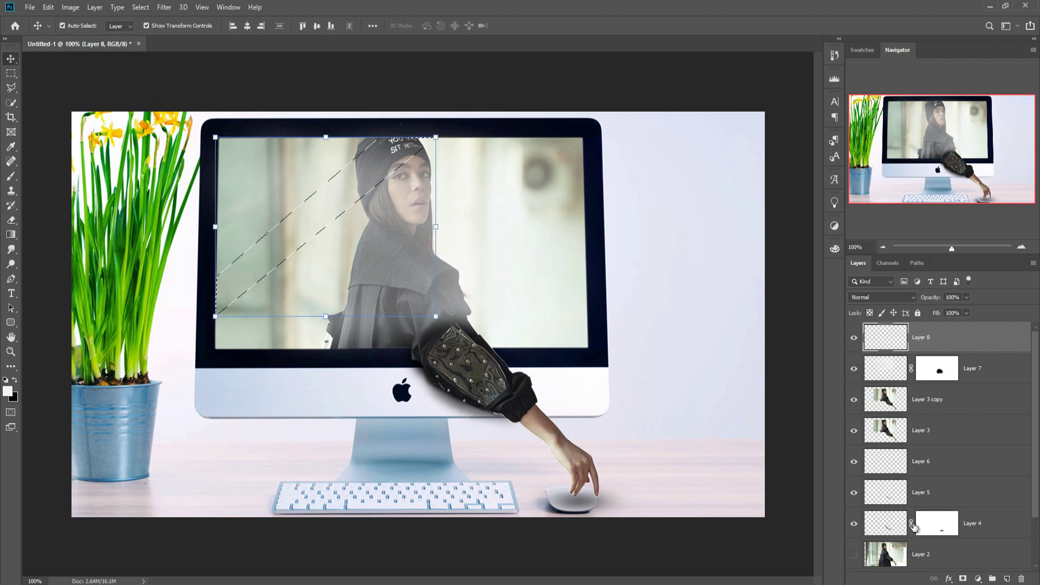
left_click(978, 579)
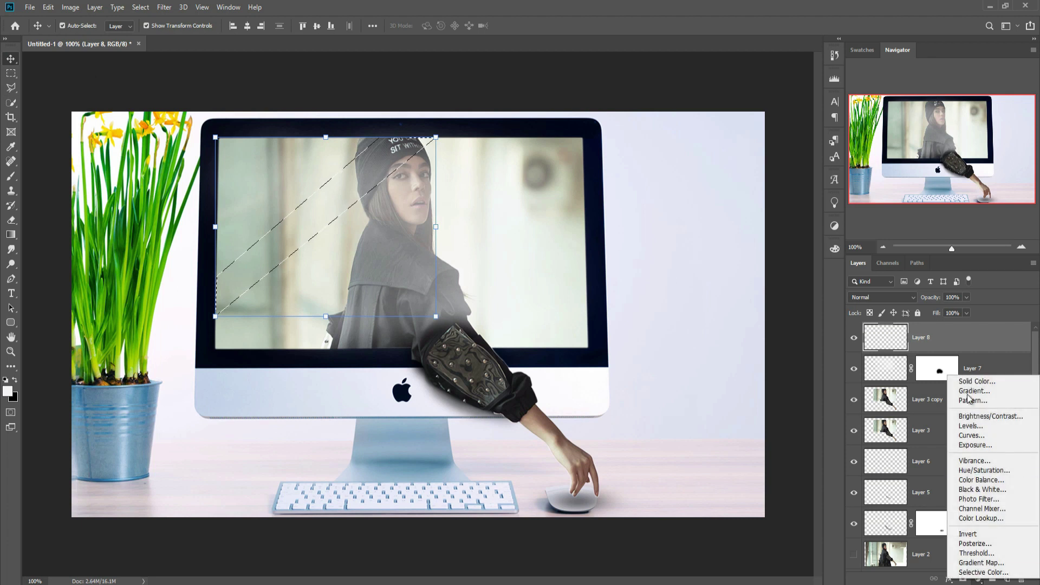
left_click(964, 383)
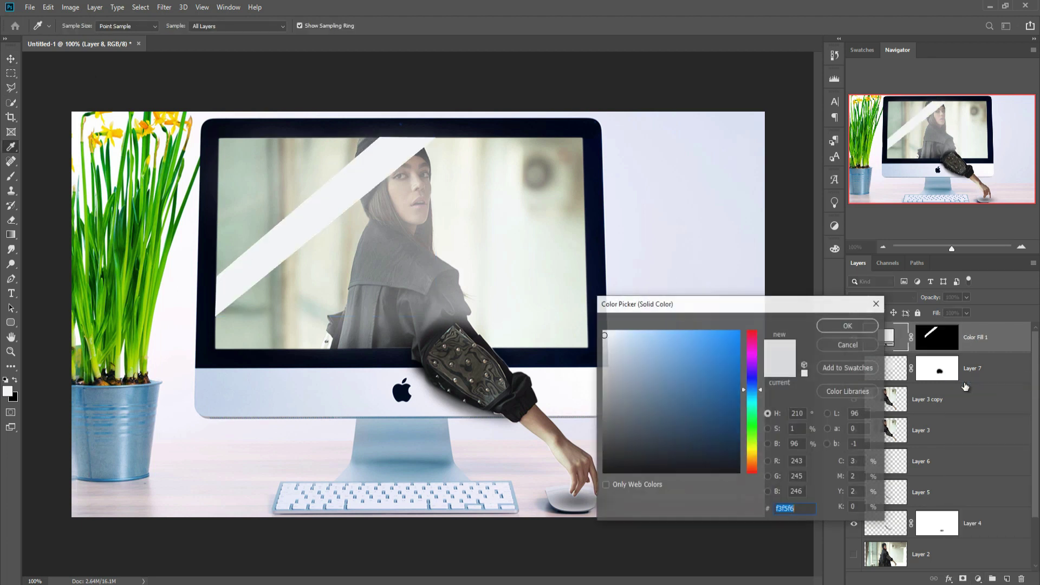
left_click(837, 326)
left_click(906, 296)
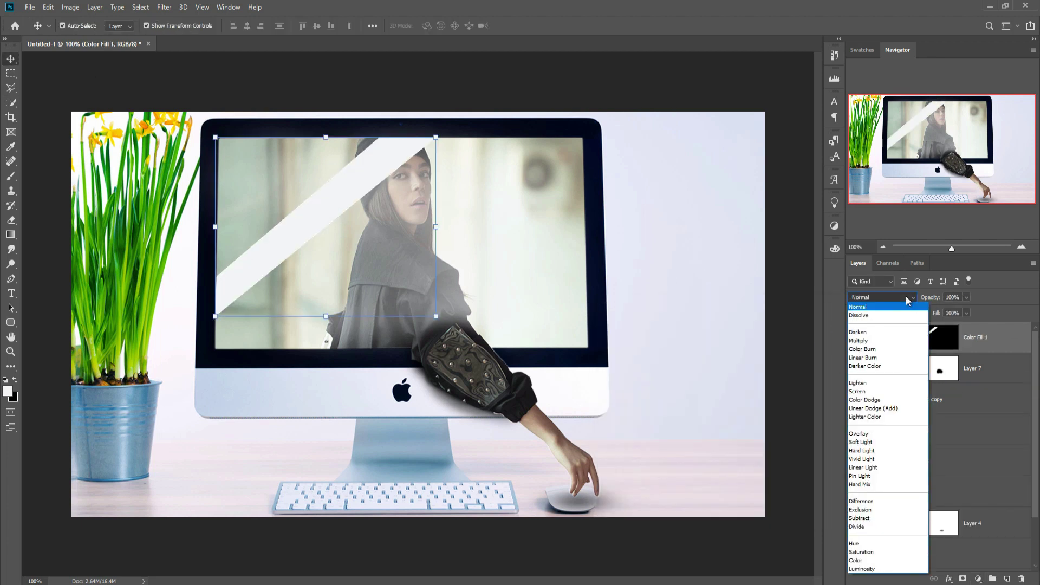
left_click(664, 5)
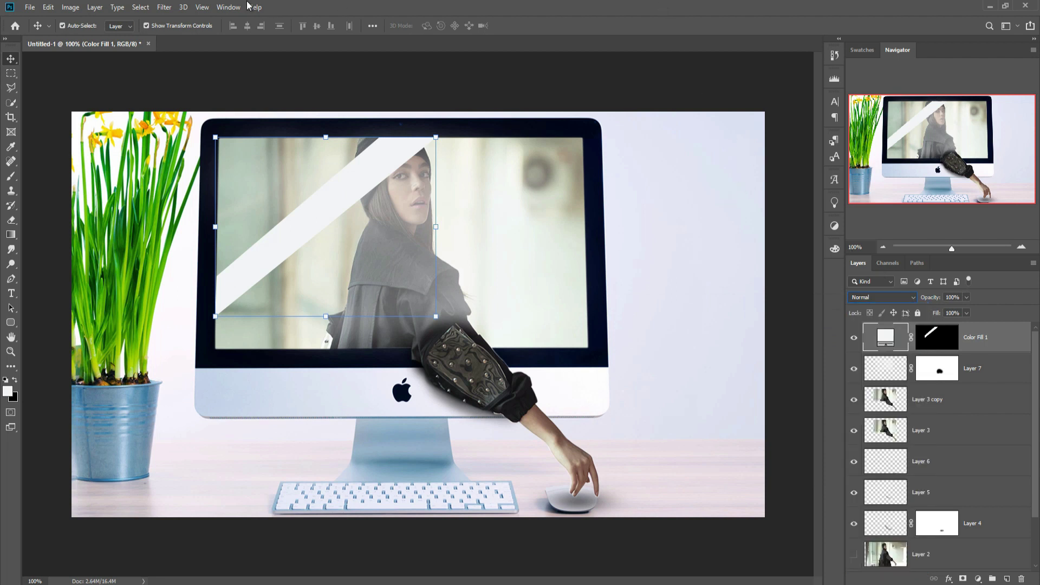
Step: Convert the Color Fill 1 layer to a smart object and apply a Gaussian Blur with a 4.9 pixel radius
left_click(165, 8)
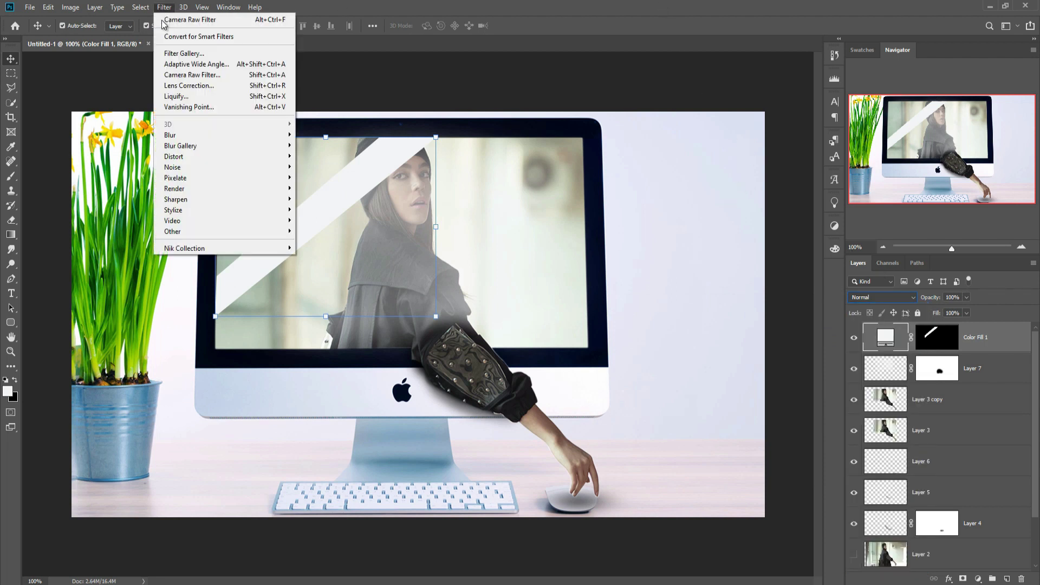
mouse_move(174, 135)
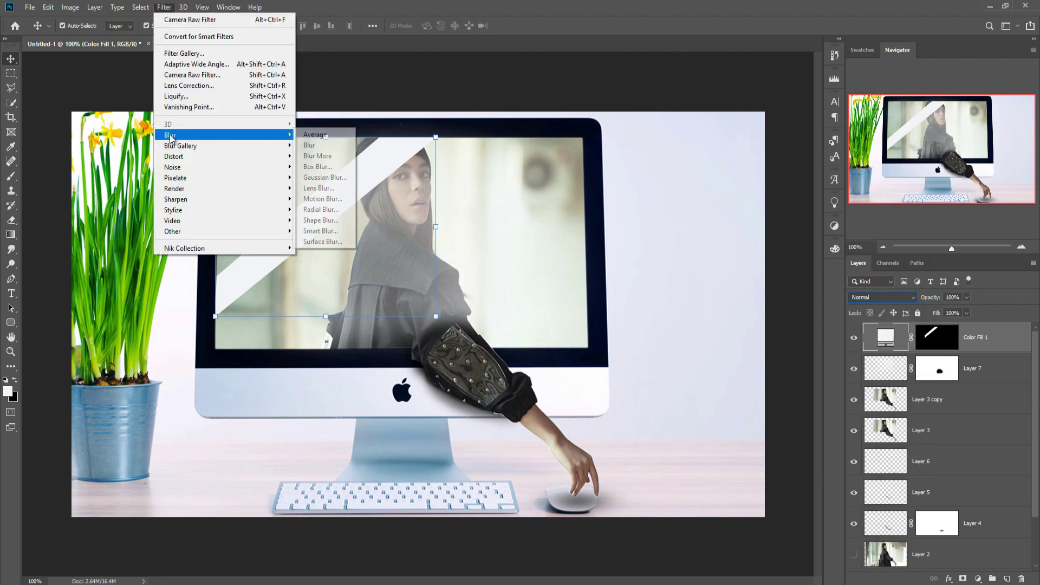
left_click(326, 178)
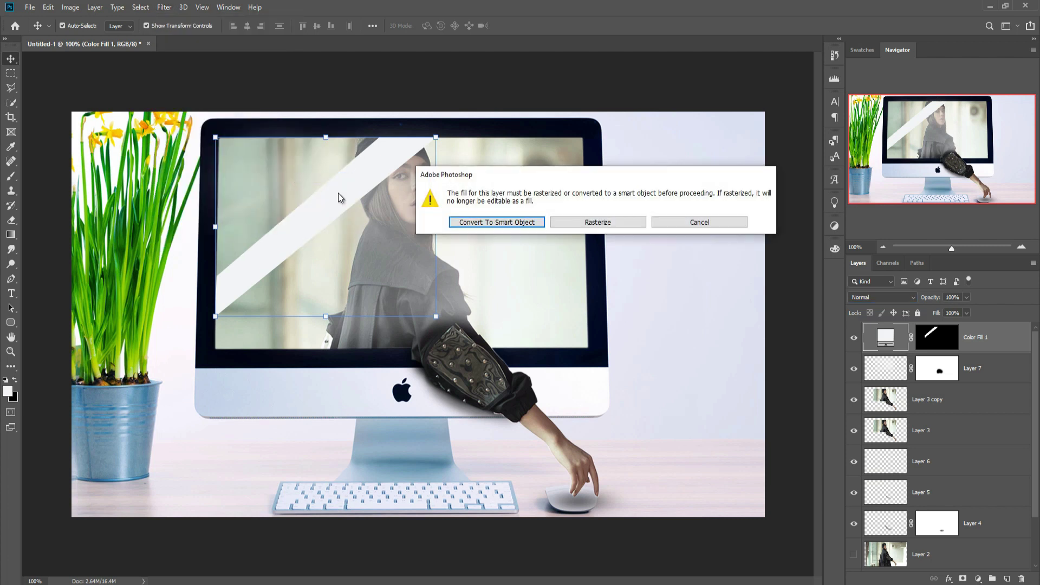
left_click(509, 228)
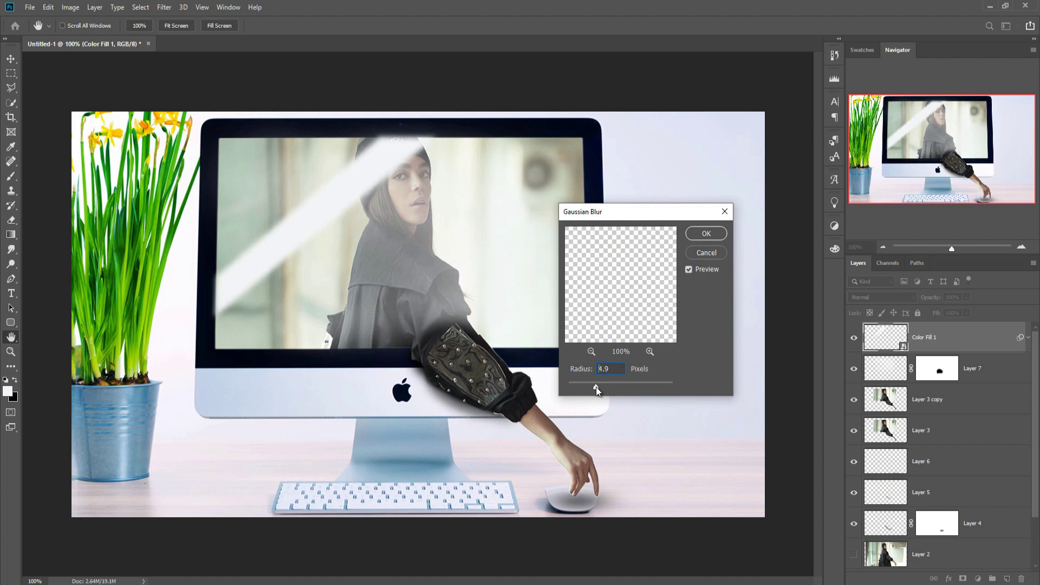
left_click(695, 233)
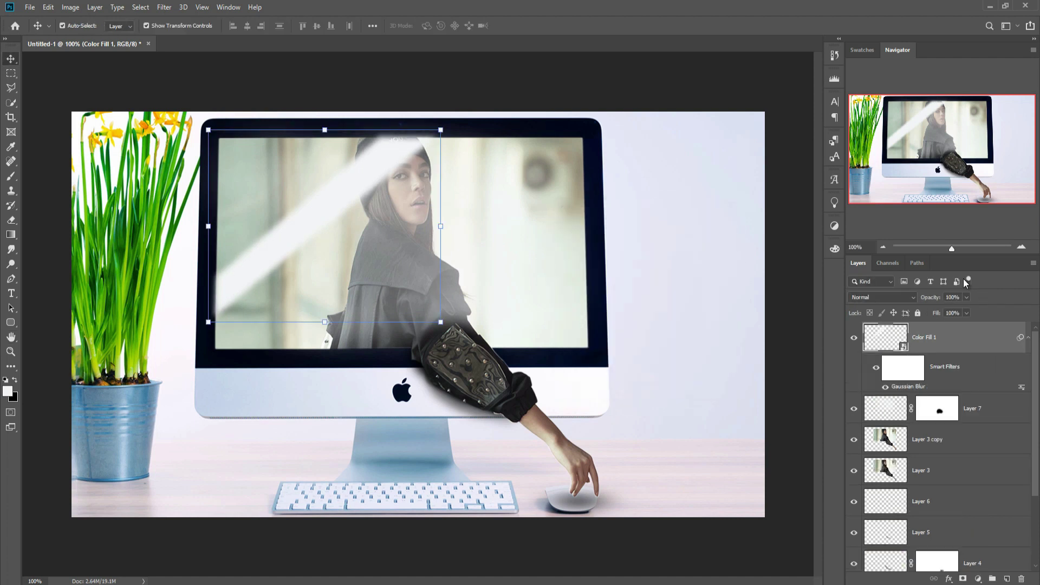
Step: Set the Color Fill 1 layer's blend mode to Overlay and its opacity to 43%
left_click(914, 298)
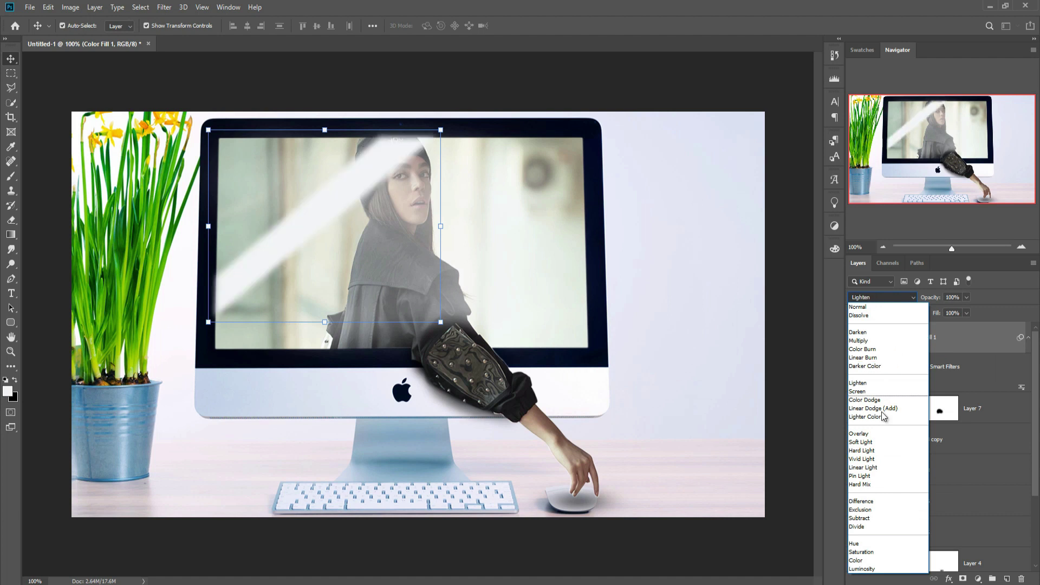
left_click(872, 434)
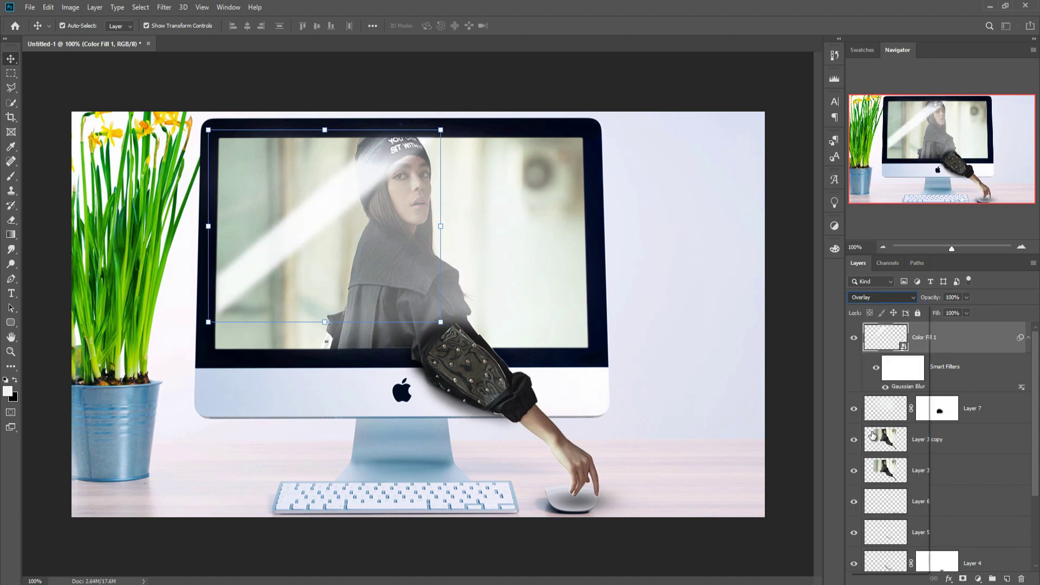
left_click(966, 299)
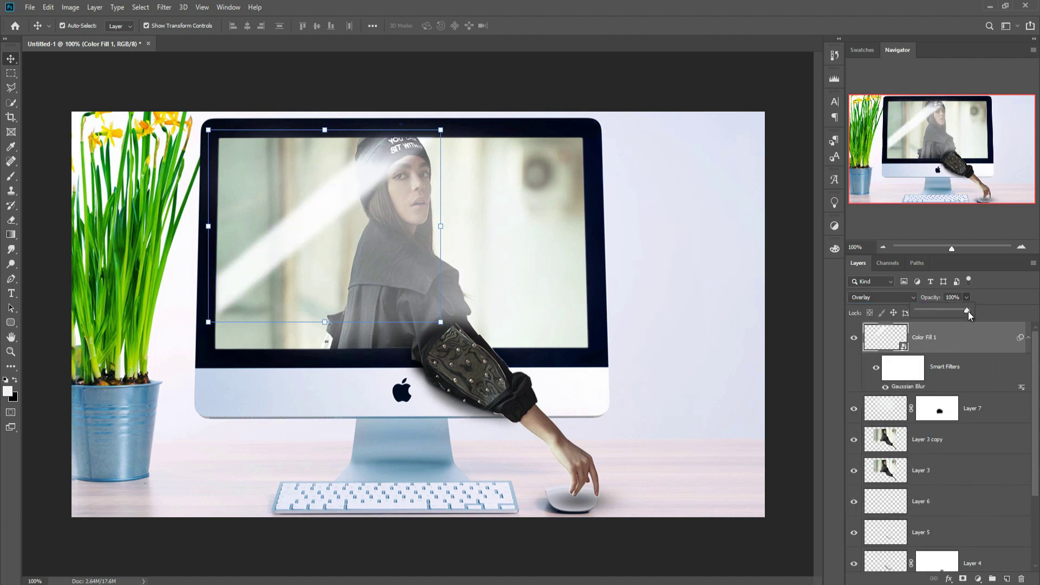
left_click_drag(961, 310, 941, 313)
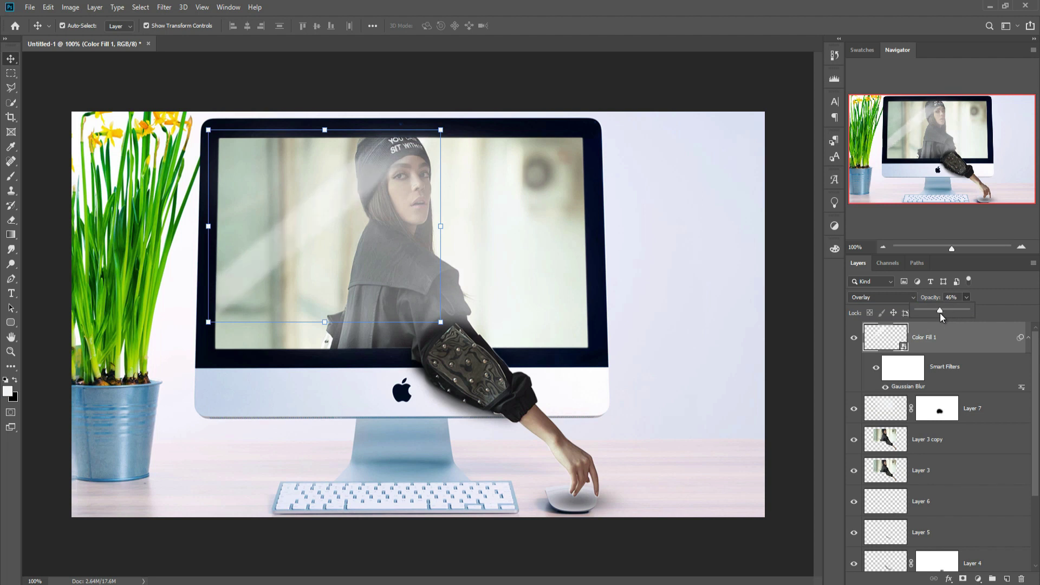
left_click_drag(941, 313, 939, 313)
Step: Duplicate Color Fill 1 with the default copy name and move the copied light streak down and right across the woman's torso
right_click(947, 351)
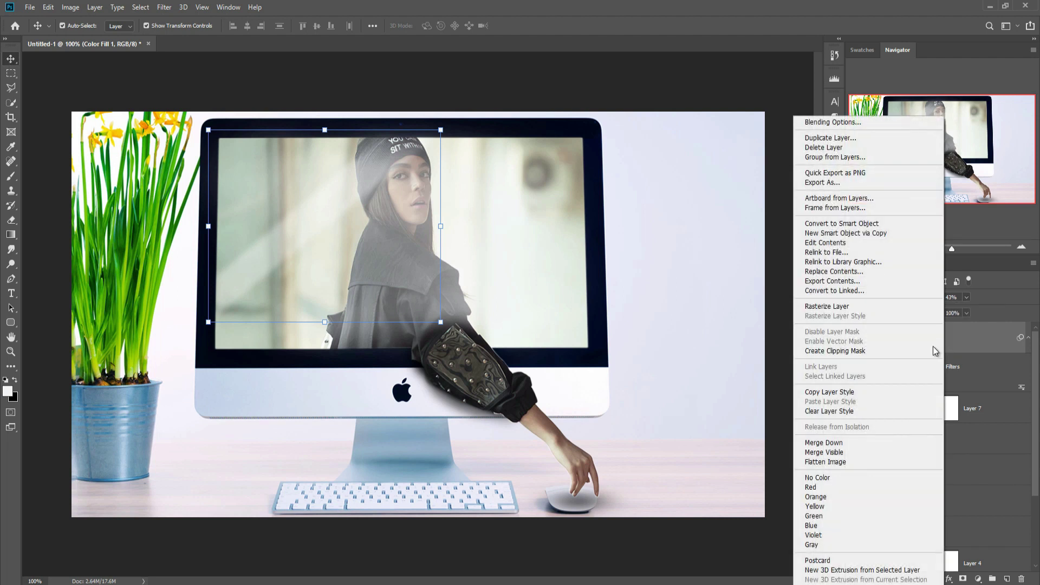
left_click(816, 140)
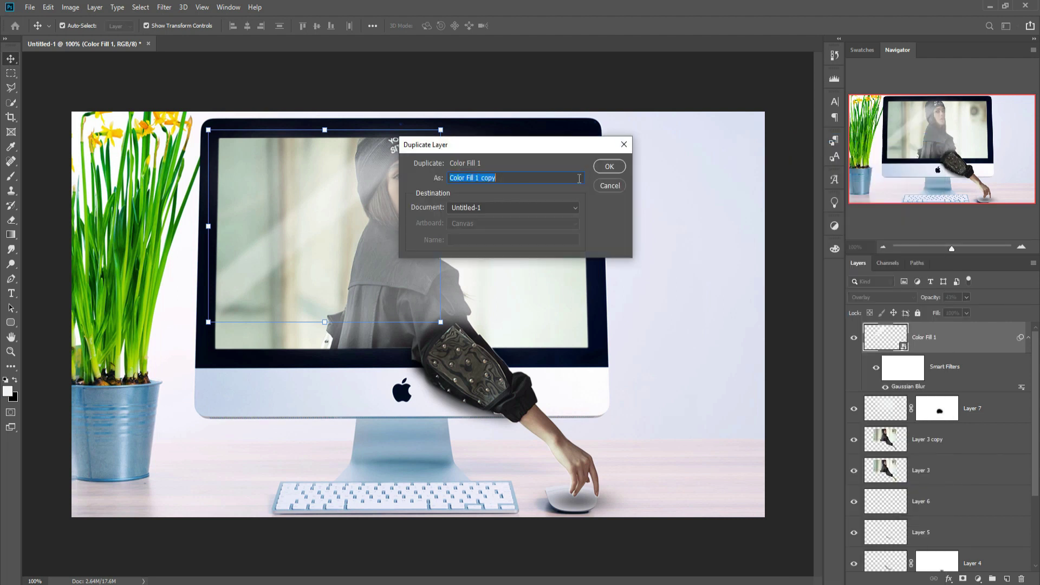
left_click(609, 170)
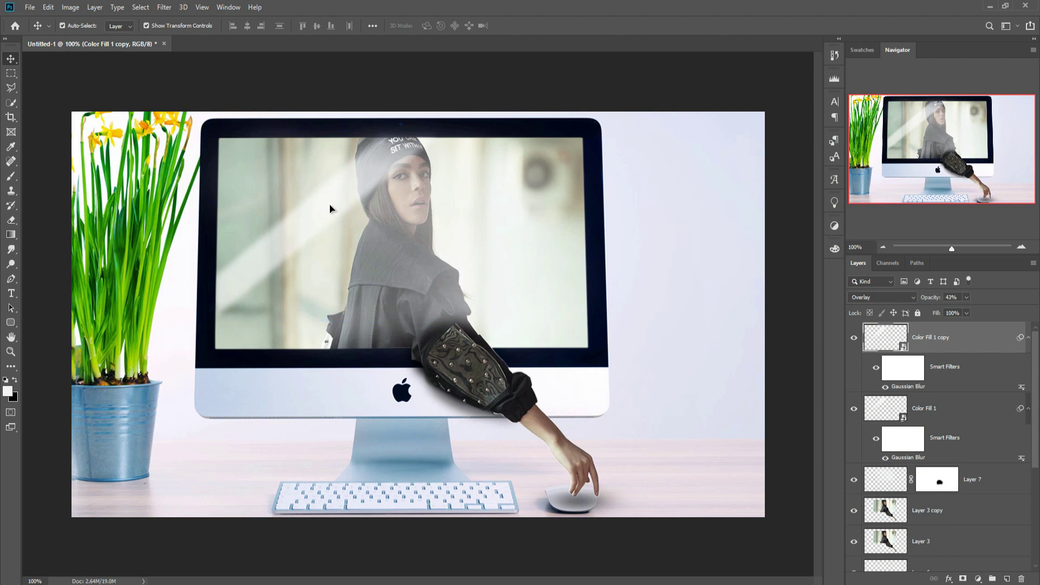
left_click_drag(330, 209, 455, 254)
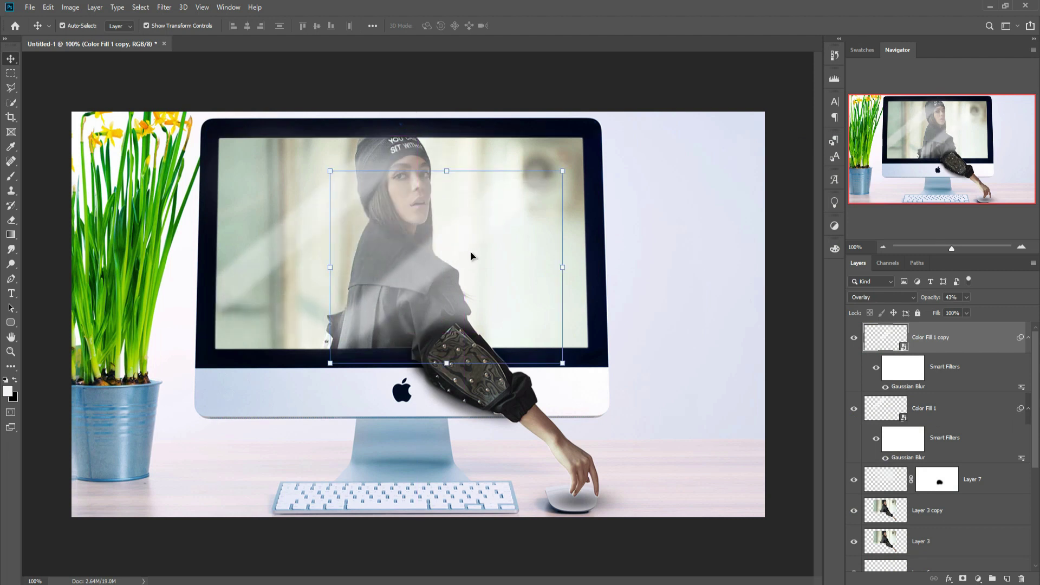
Step: Scale the Color Fill 1 copy light streak to about 113% and reposition it slightly higher over the woman's torso
left_click(563, 172)
left_click(546, 229)
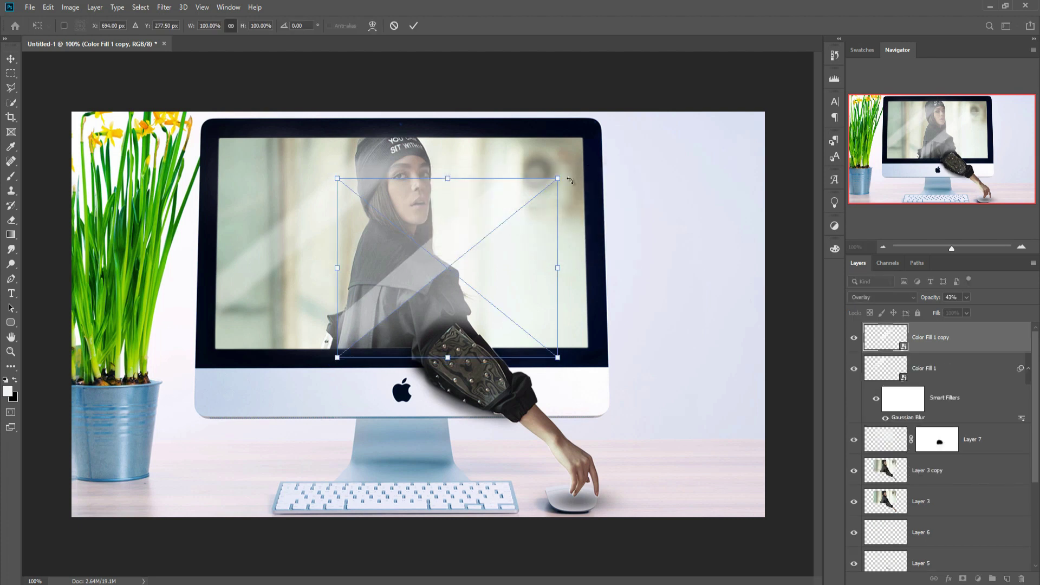
mouse_move(561, 173)
left_mouse_down()
mouse_move(586, 155)
mouse_move(551, 179)
left_mouse_up()
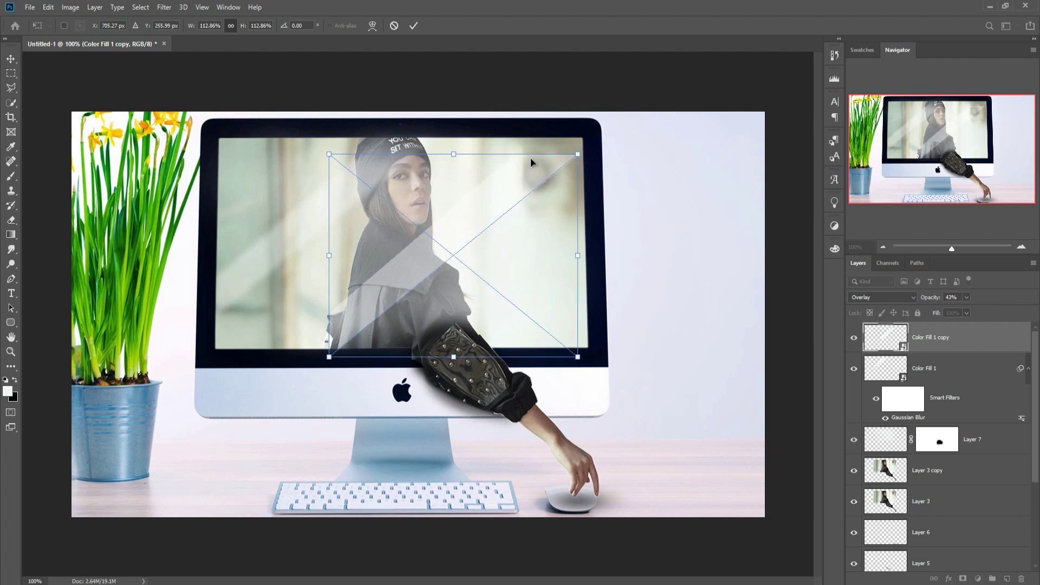
left_click(413, 25)
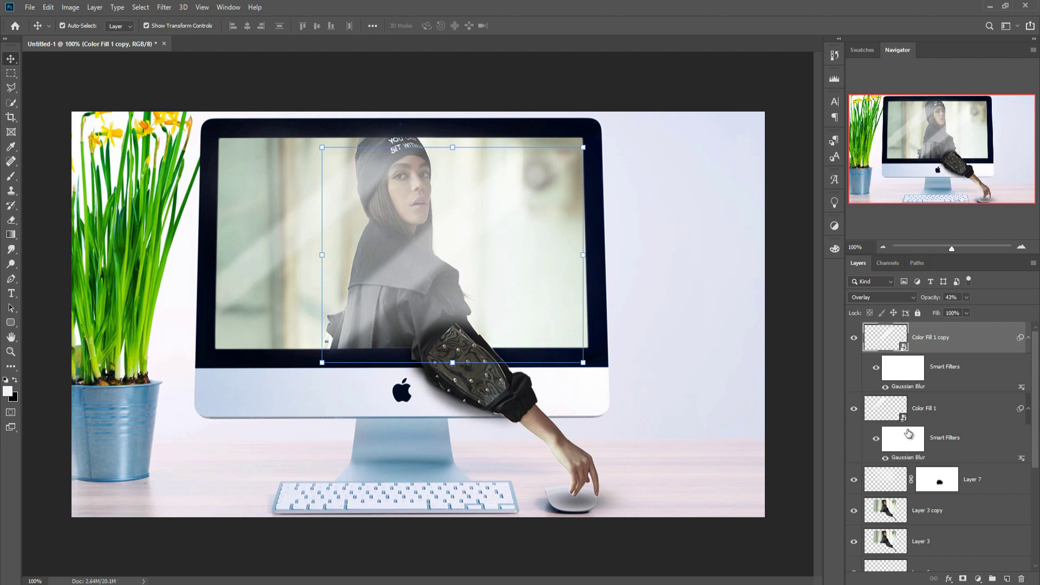
Step: Target Layer 7's mask and set up Sampled Brush 261 from the debris_brushes_by_dacmaniac set at 100 px
left_click(906, 480)
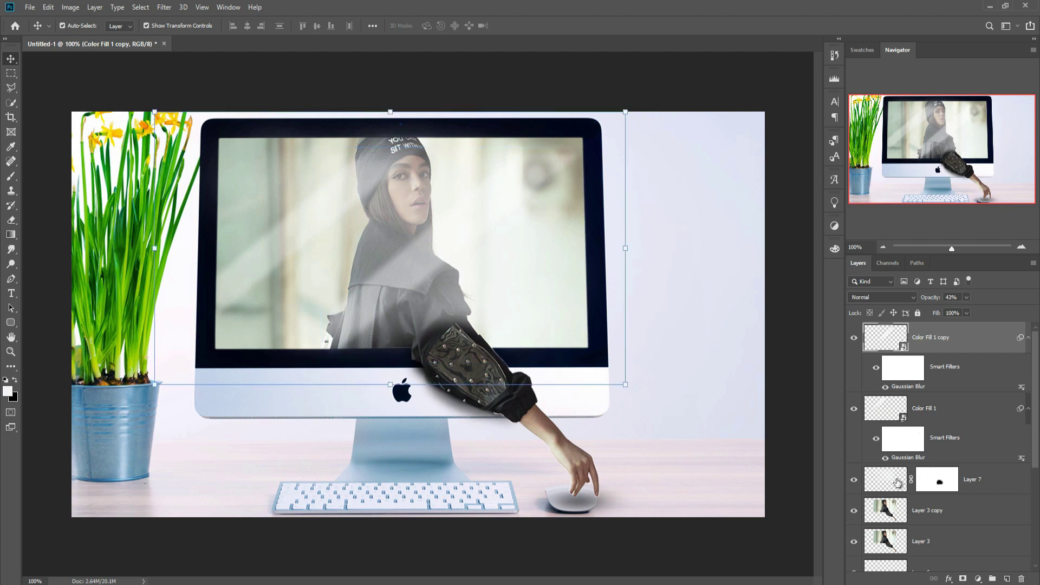
left_click(941, 486)
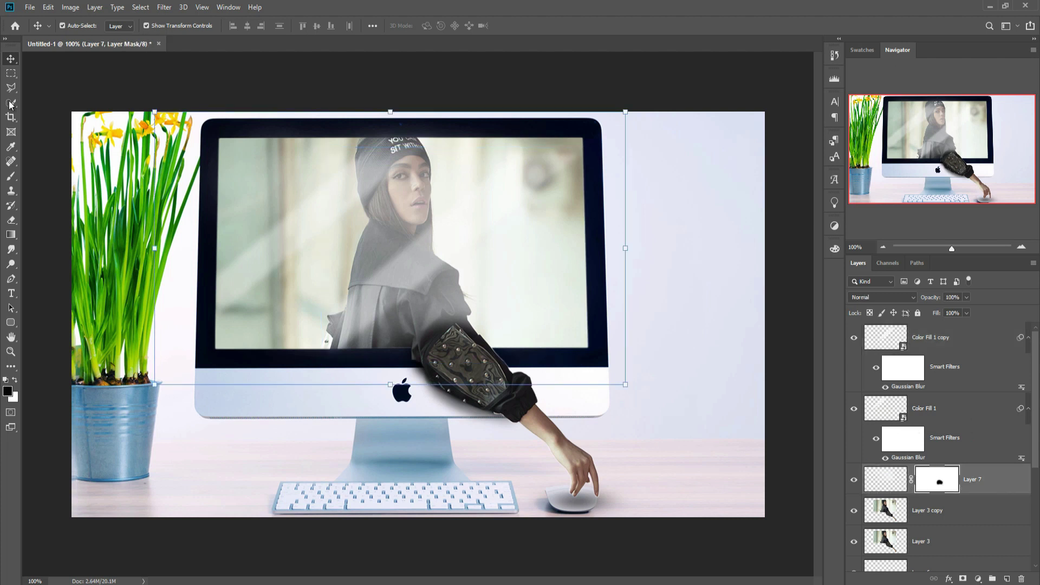
left_click(11, 176)
left_click(78, 26)
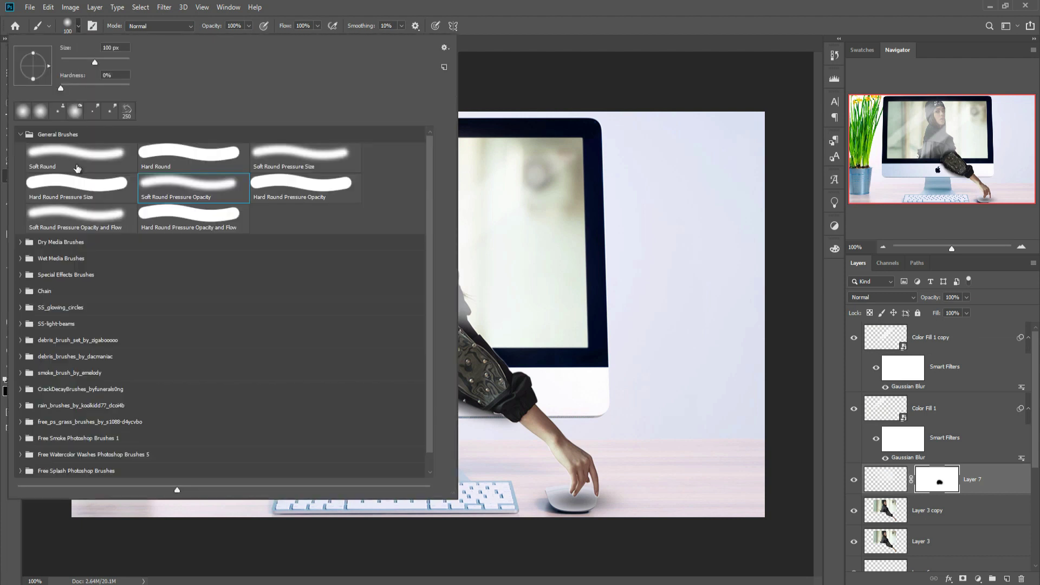
left_click(21, 357)
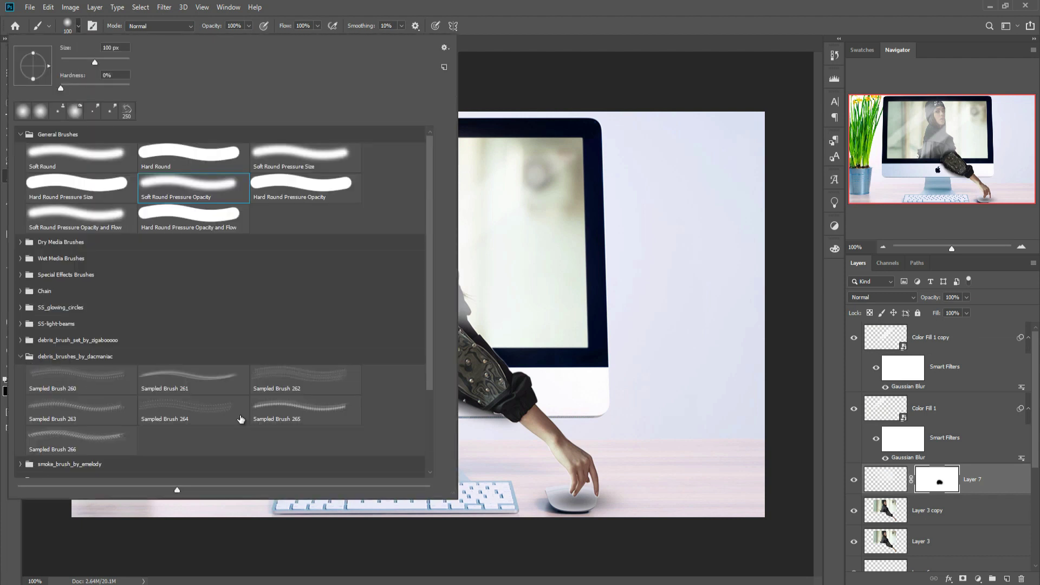
left_click(185, 378)
left_click(679, 3)
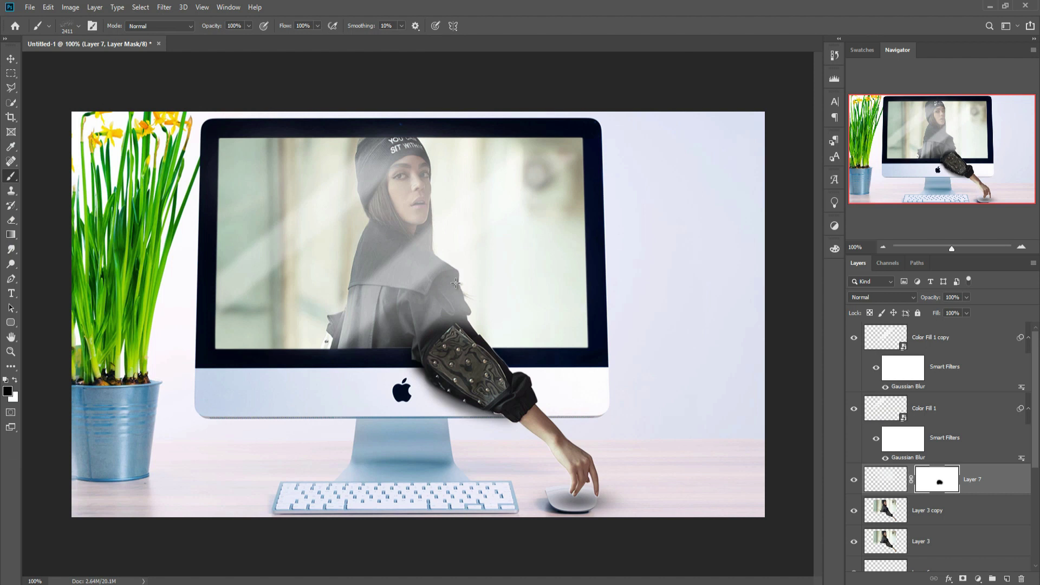
key("bracketleft")
key("bracketleft")
key("bracketleft")
key("bracketleft")
key("bracketleft")
key("bracketleft")
key("bracketleft")
key("bracketleft")
key("bracketleft")
key("bracketleft")
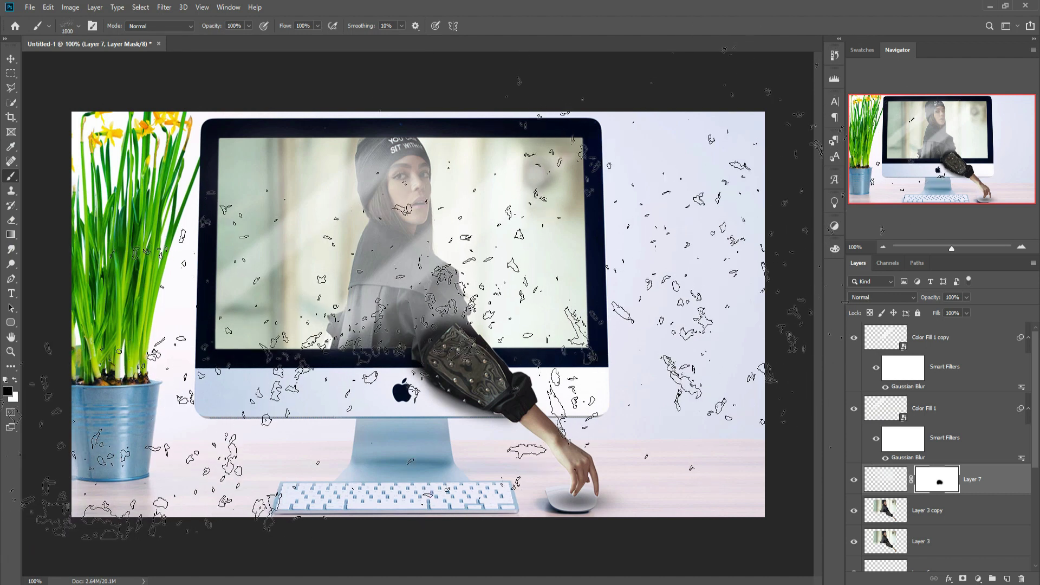
key("bracketleft")
key("bracketleft")
key("bracketleft")
key("bracketleft")
key("bracketleft")
key("bracketleft")
key("bracketleft")
key("bracketleft")
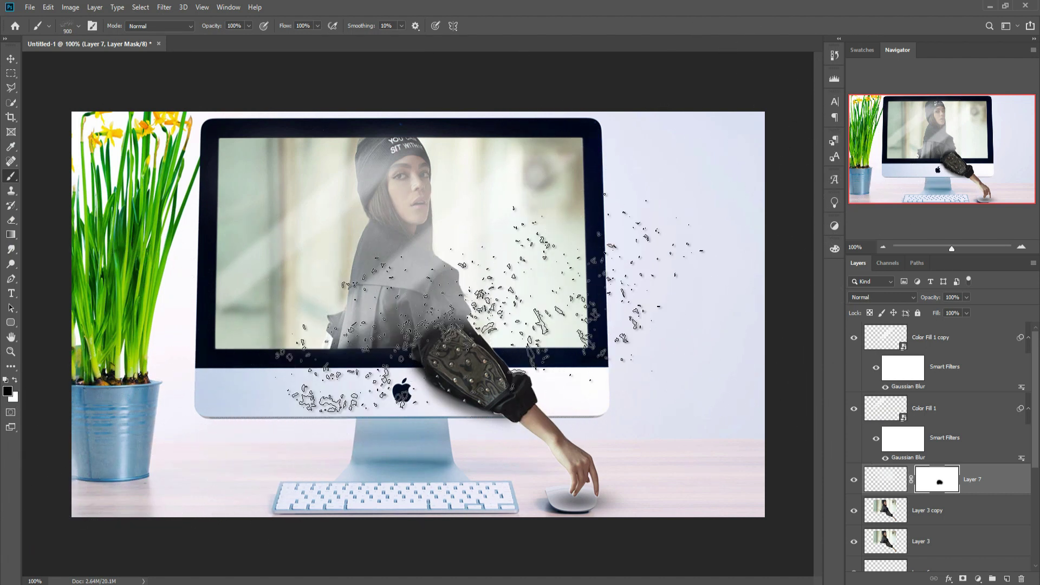
key("bracketleft")
key("bracketleft")
key("bracketleft")
key("bracketleft")
key("bracketleft")
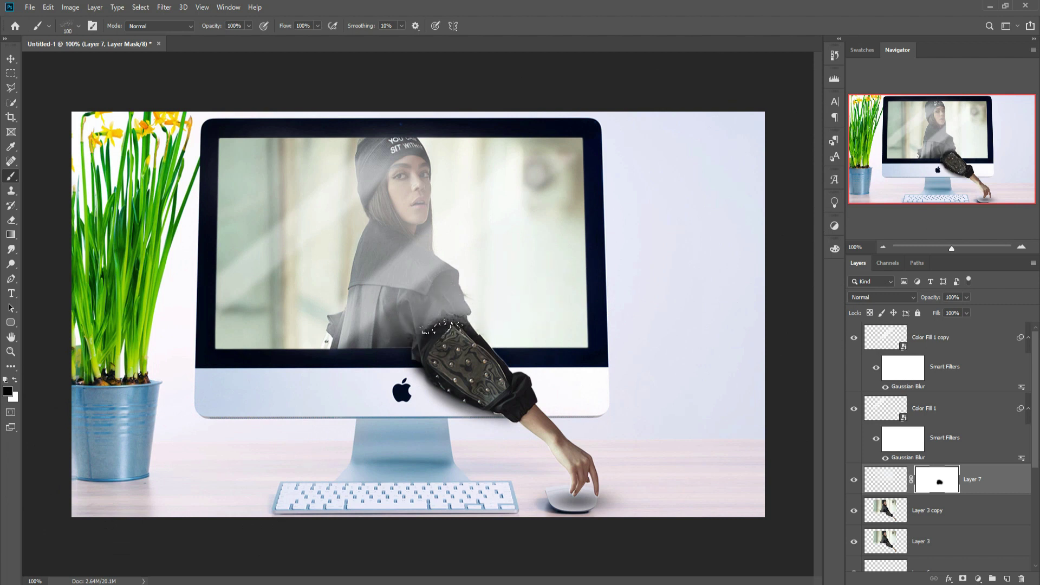
Step: Paint black debris texture on Layer 7's mask around the upper sleeve where it leaves the haze, using 150 and 125 px brush sizes
key("bracketright")
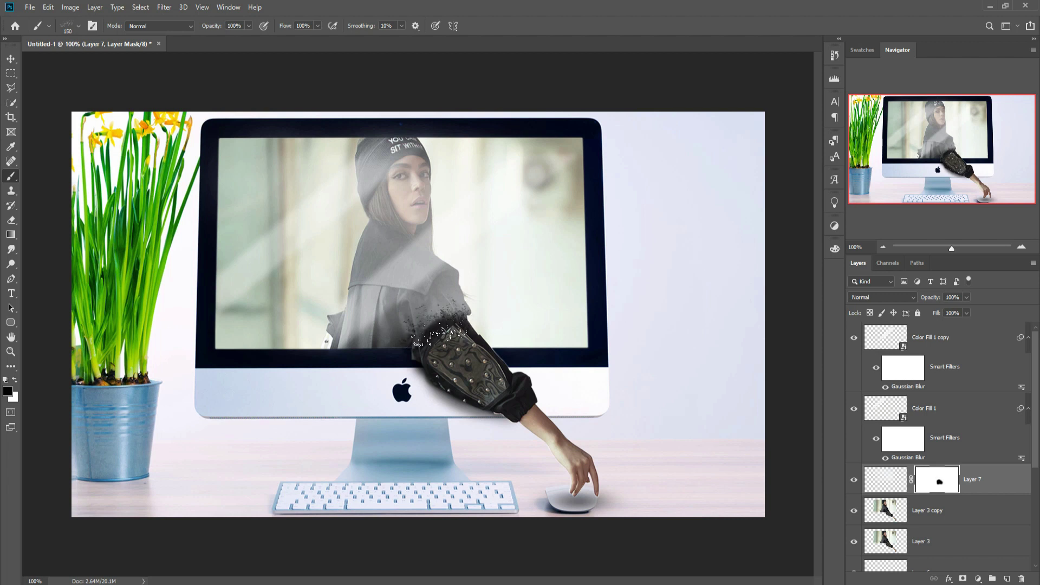
right_click(441, 326)
key("Escape")
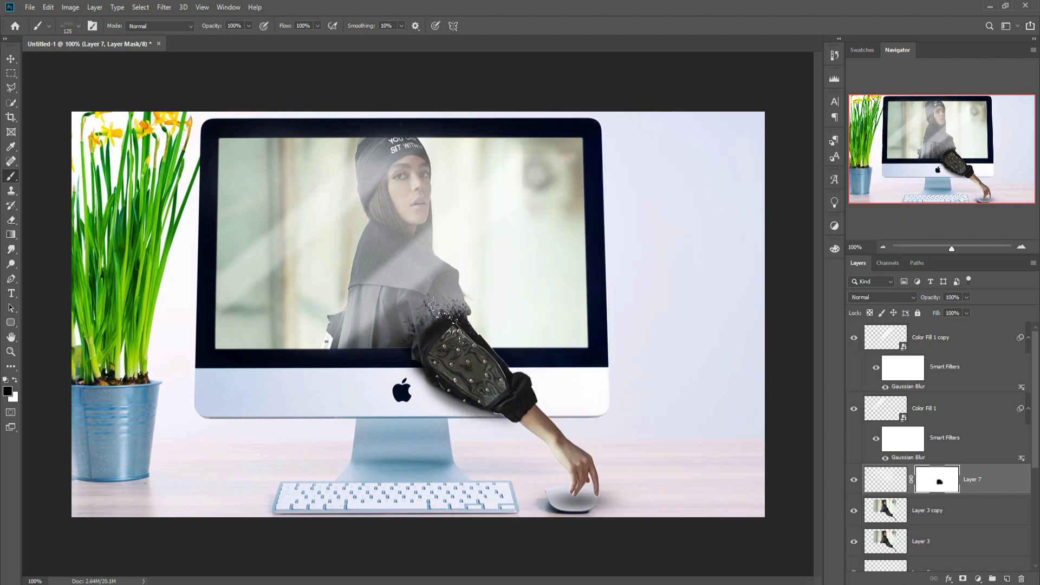
left_click(450, 309)
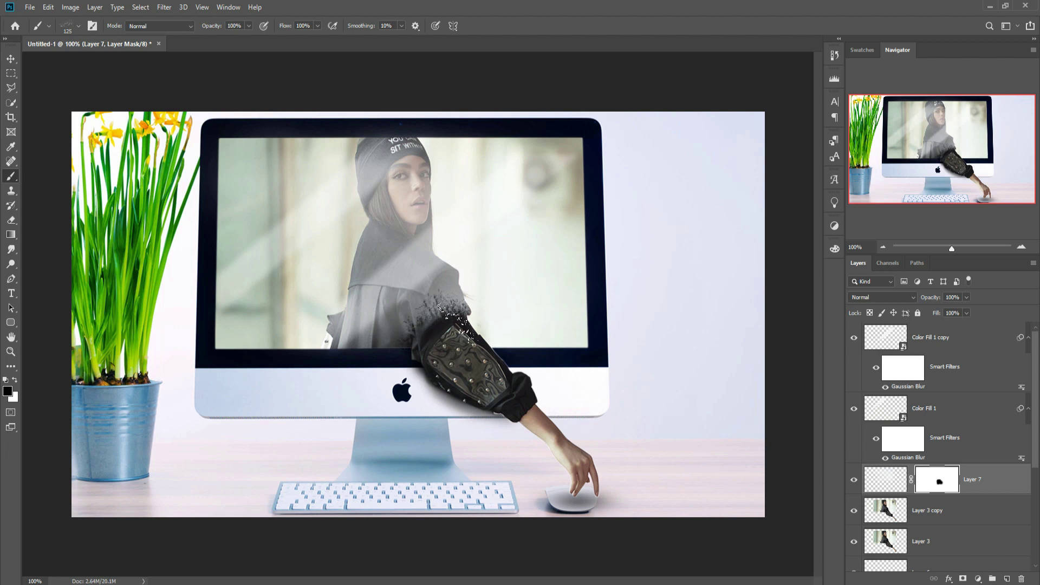
left_click(461, 324)
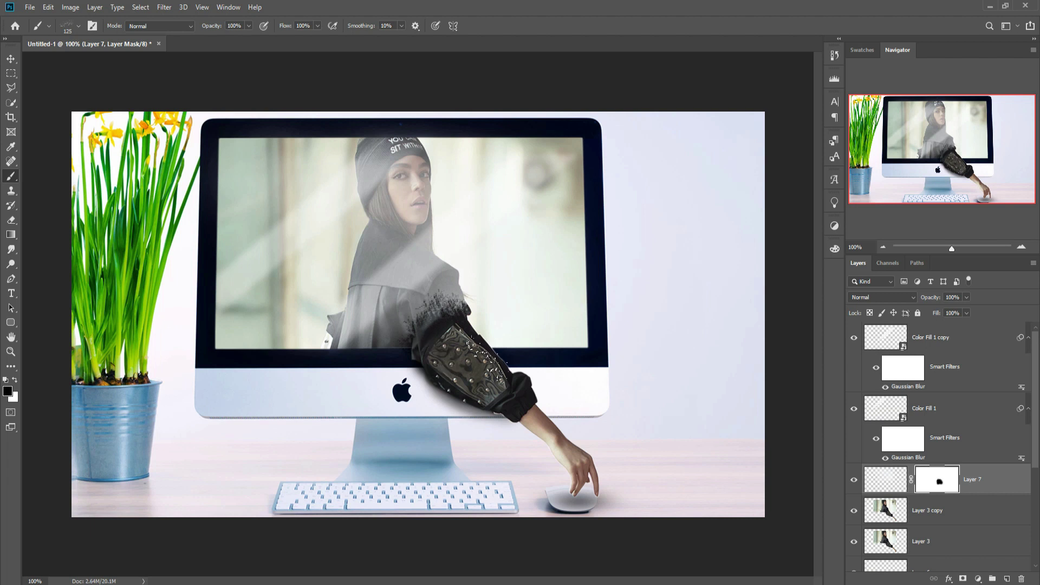
left_click(11, 60)
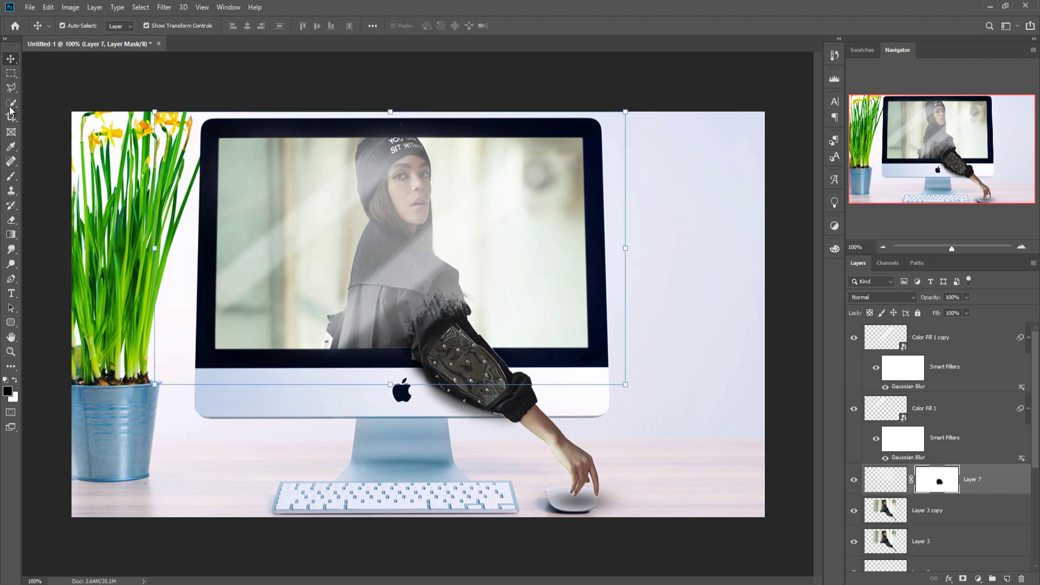